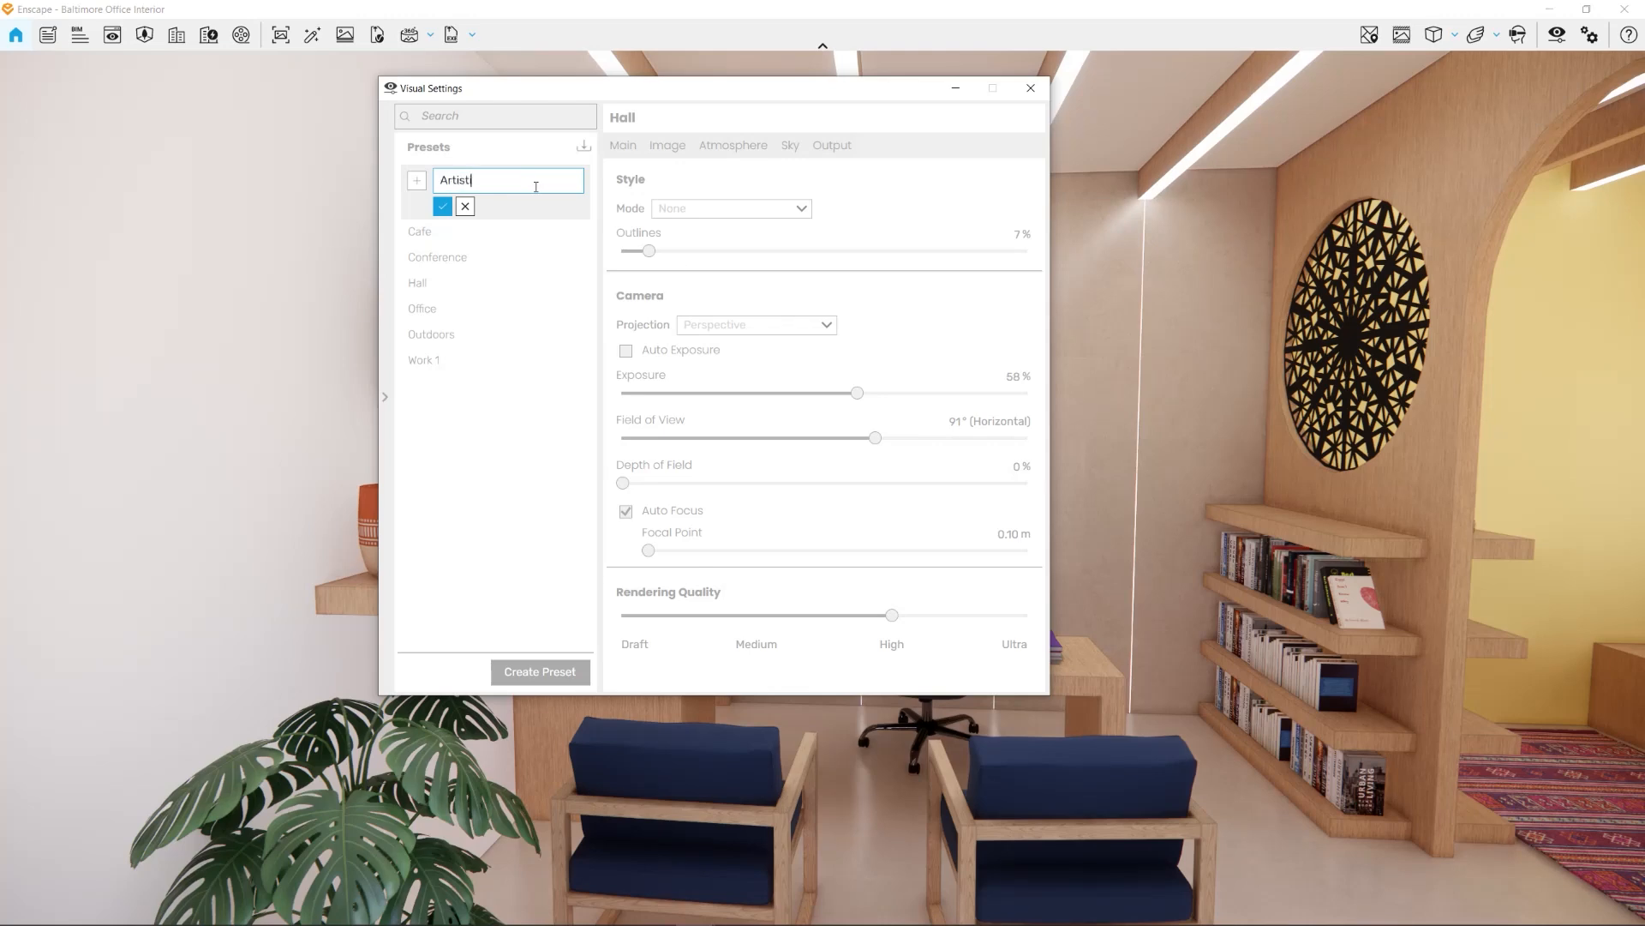
Step: Confirm the name entered for the new visual settings preset
click(443, 205)
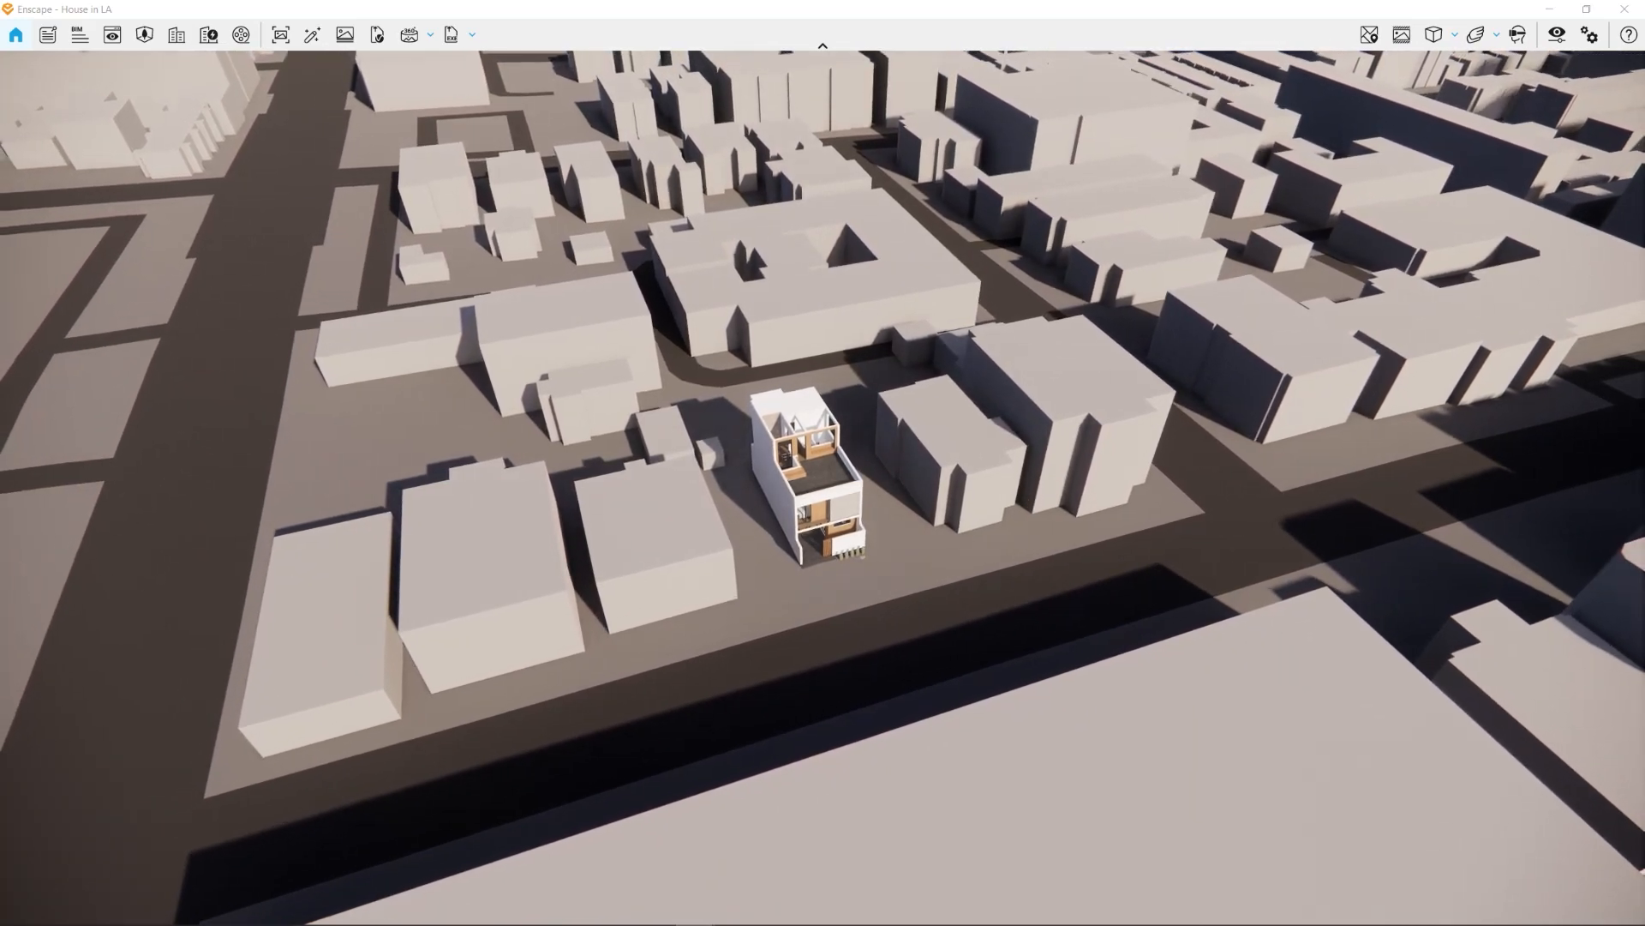
Step: Open the visual settings for the House in LA scene and set the style mode to White
click(1557, 35)
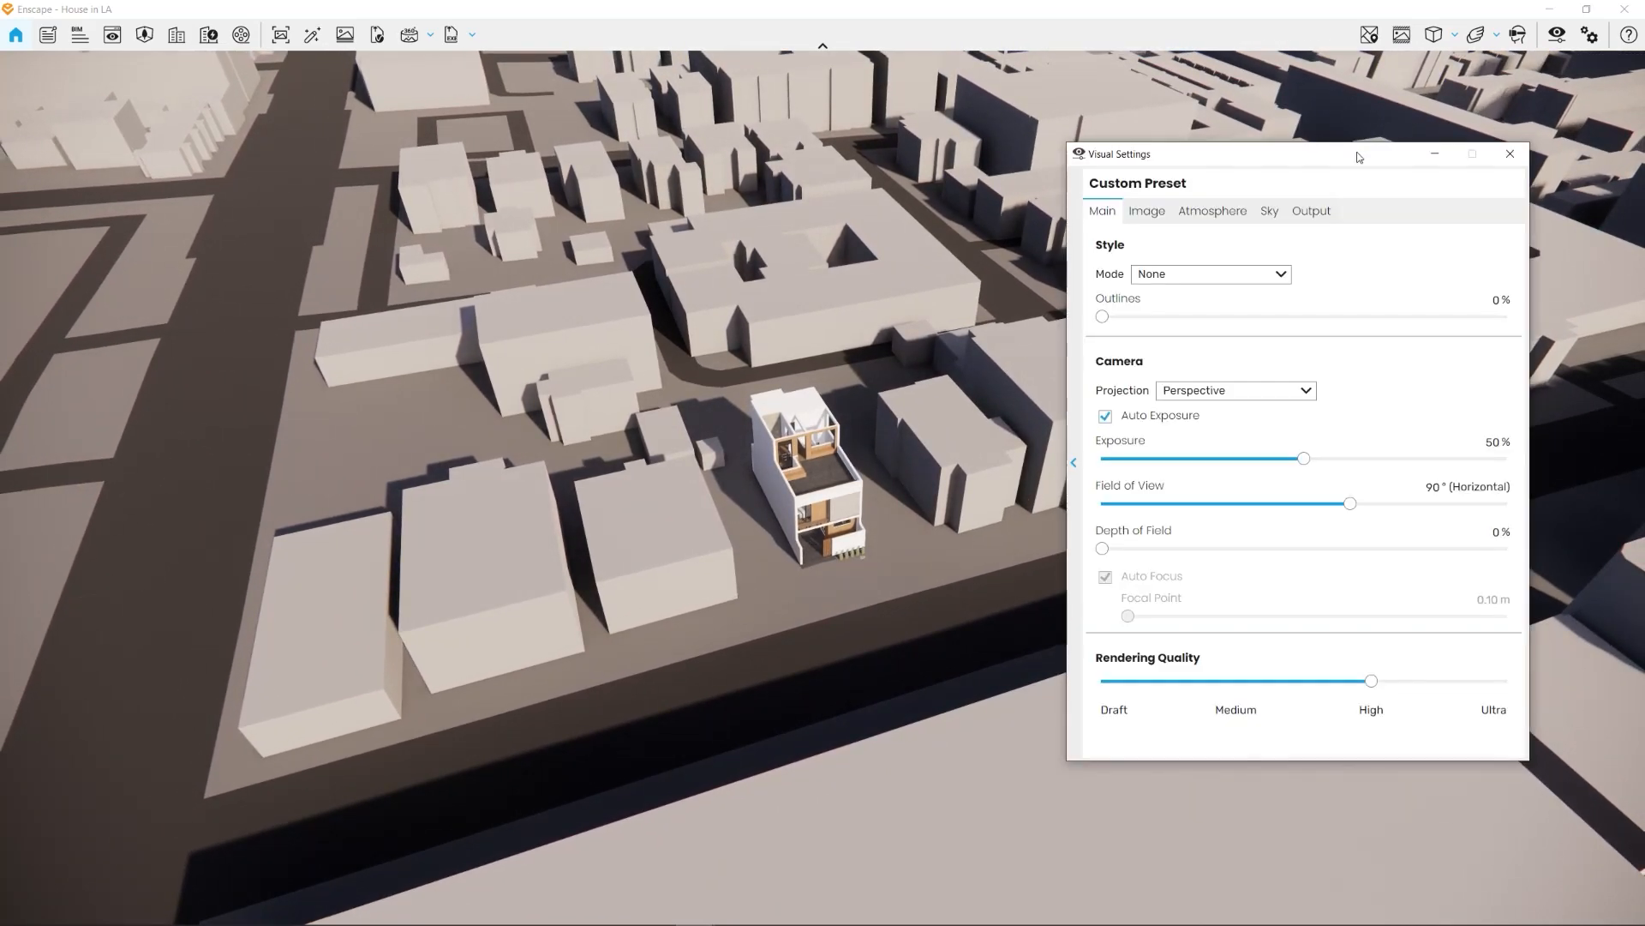
click(1281, 276)
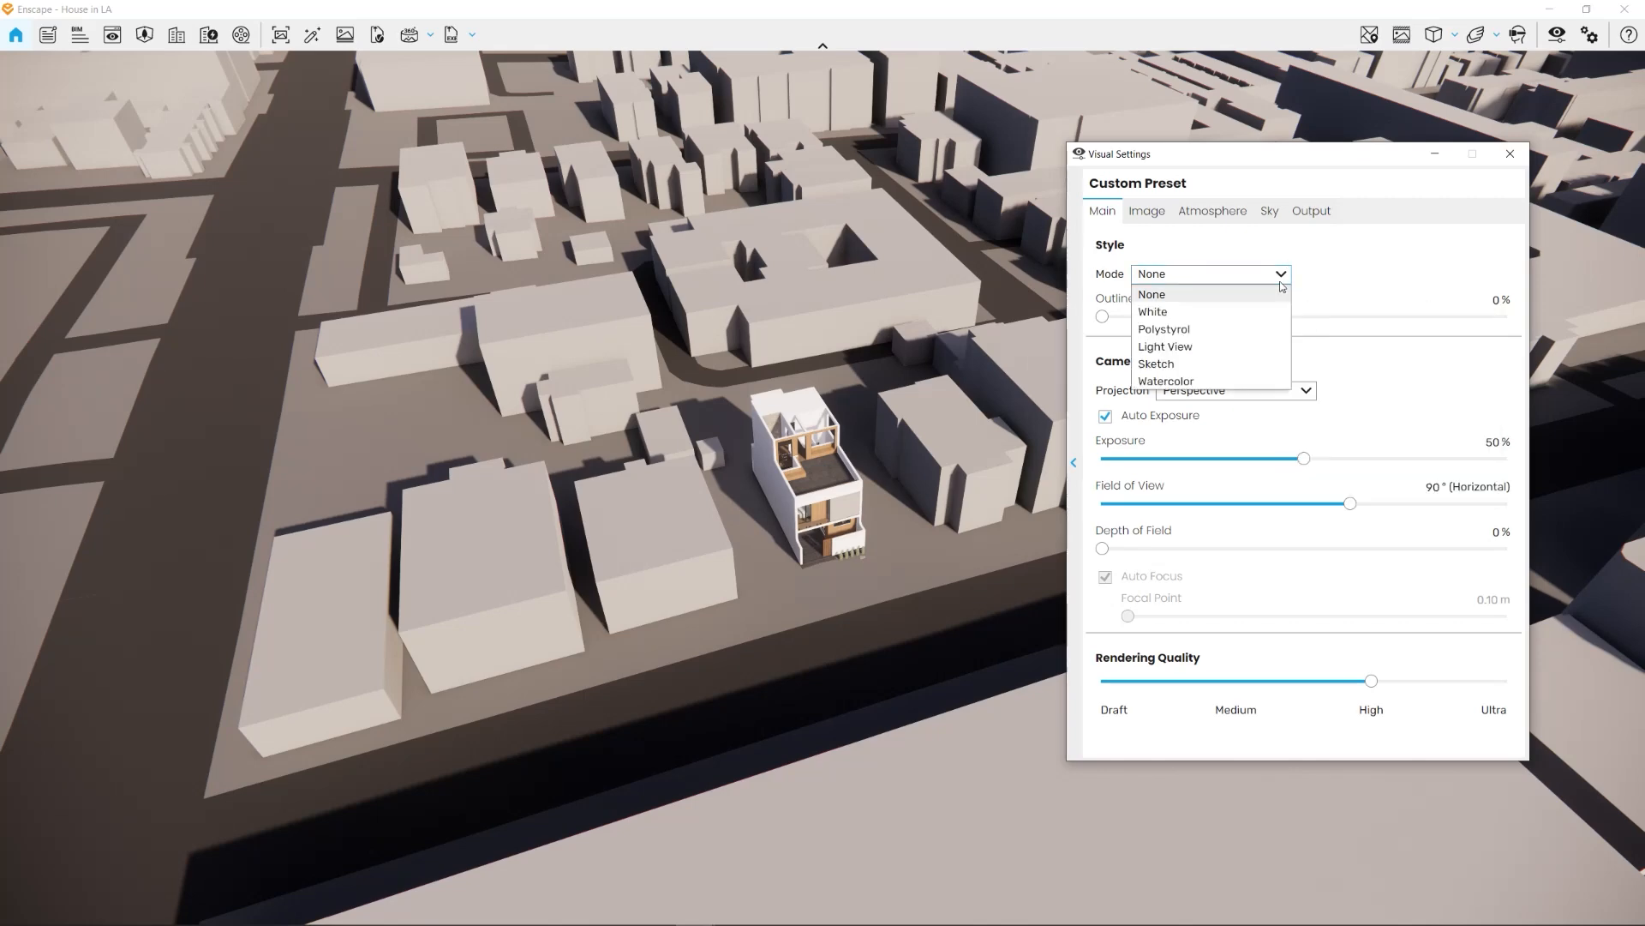
click(1153, 312)
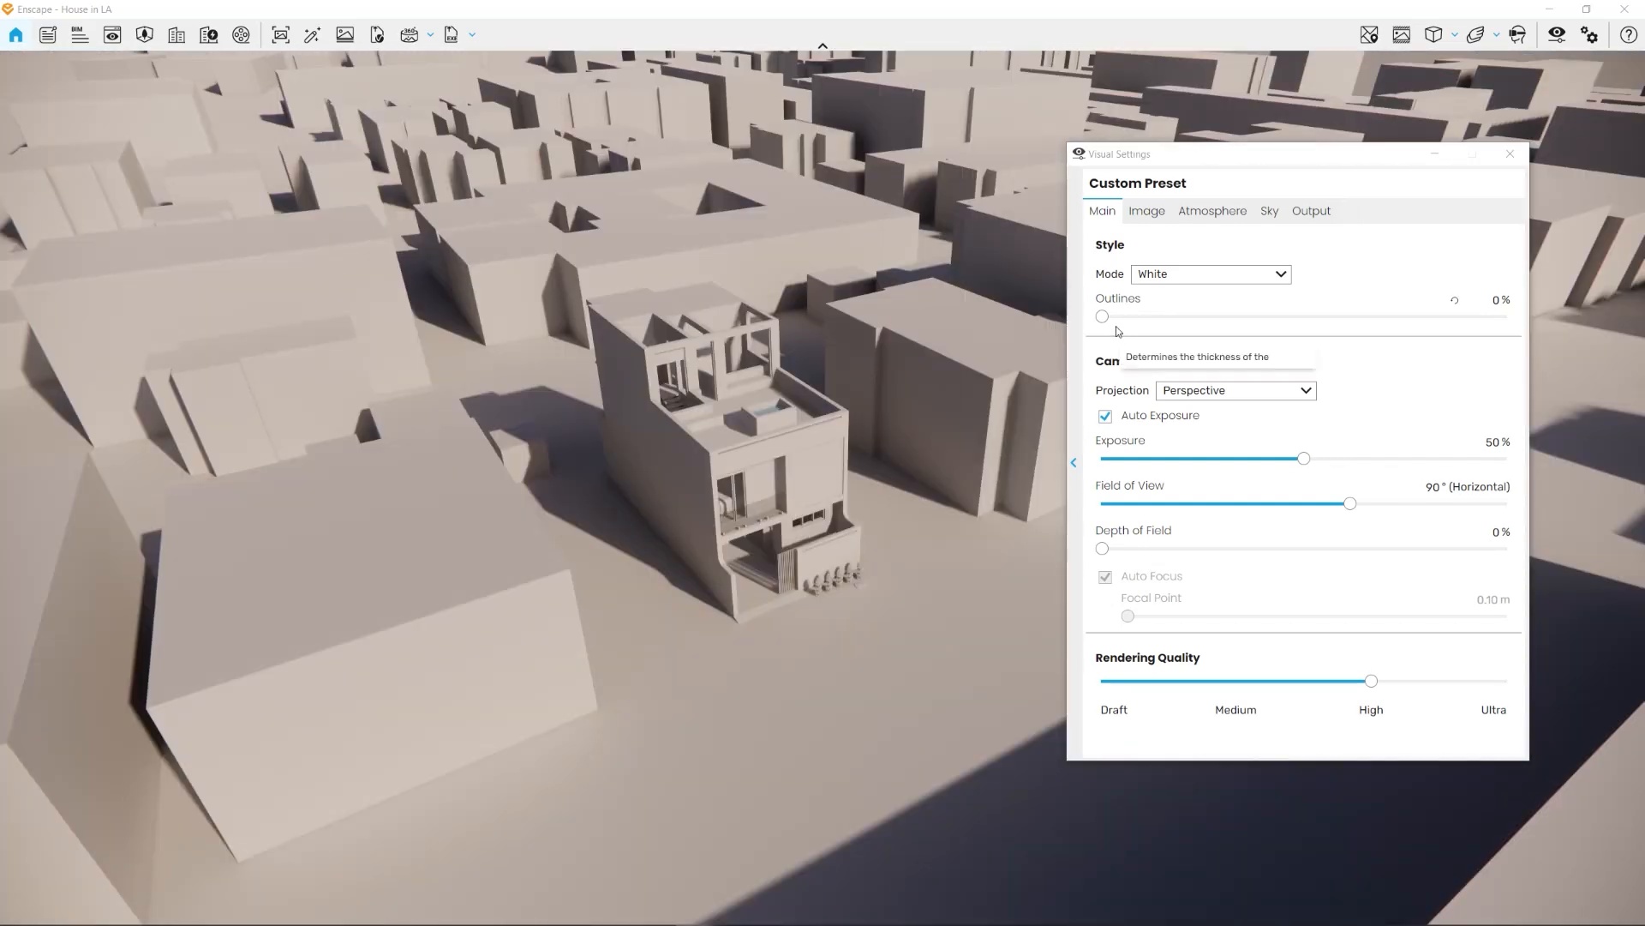
Step: Raise the Outlines amount on the white city model to give the building edges visible lines
click(1107, 318)
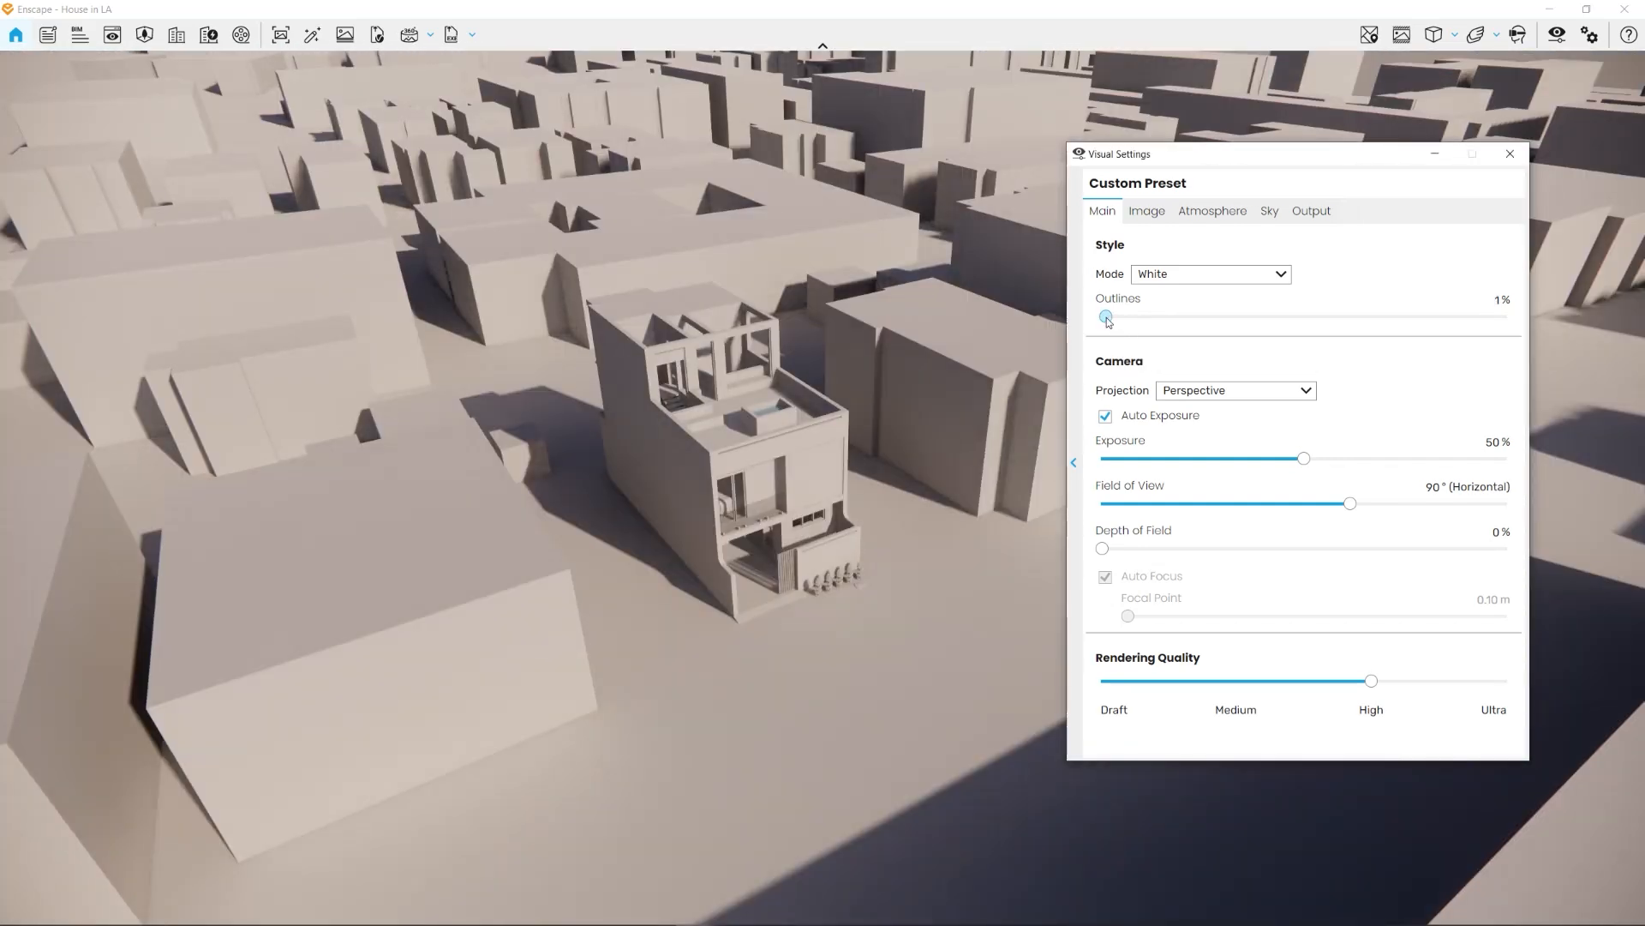
drag(1108, 319, 1204, 319)
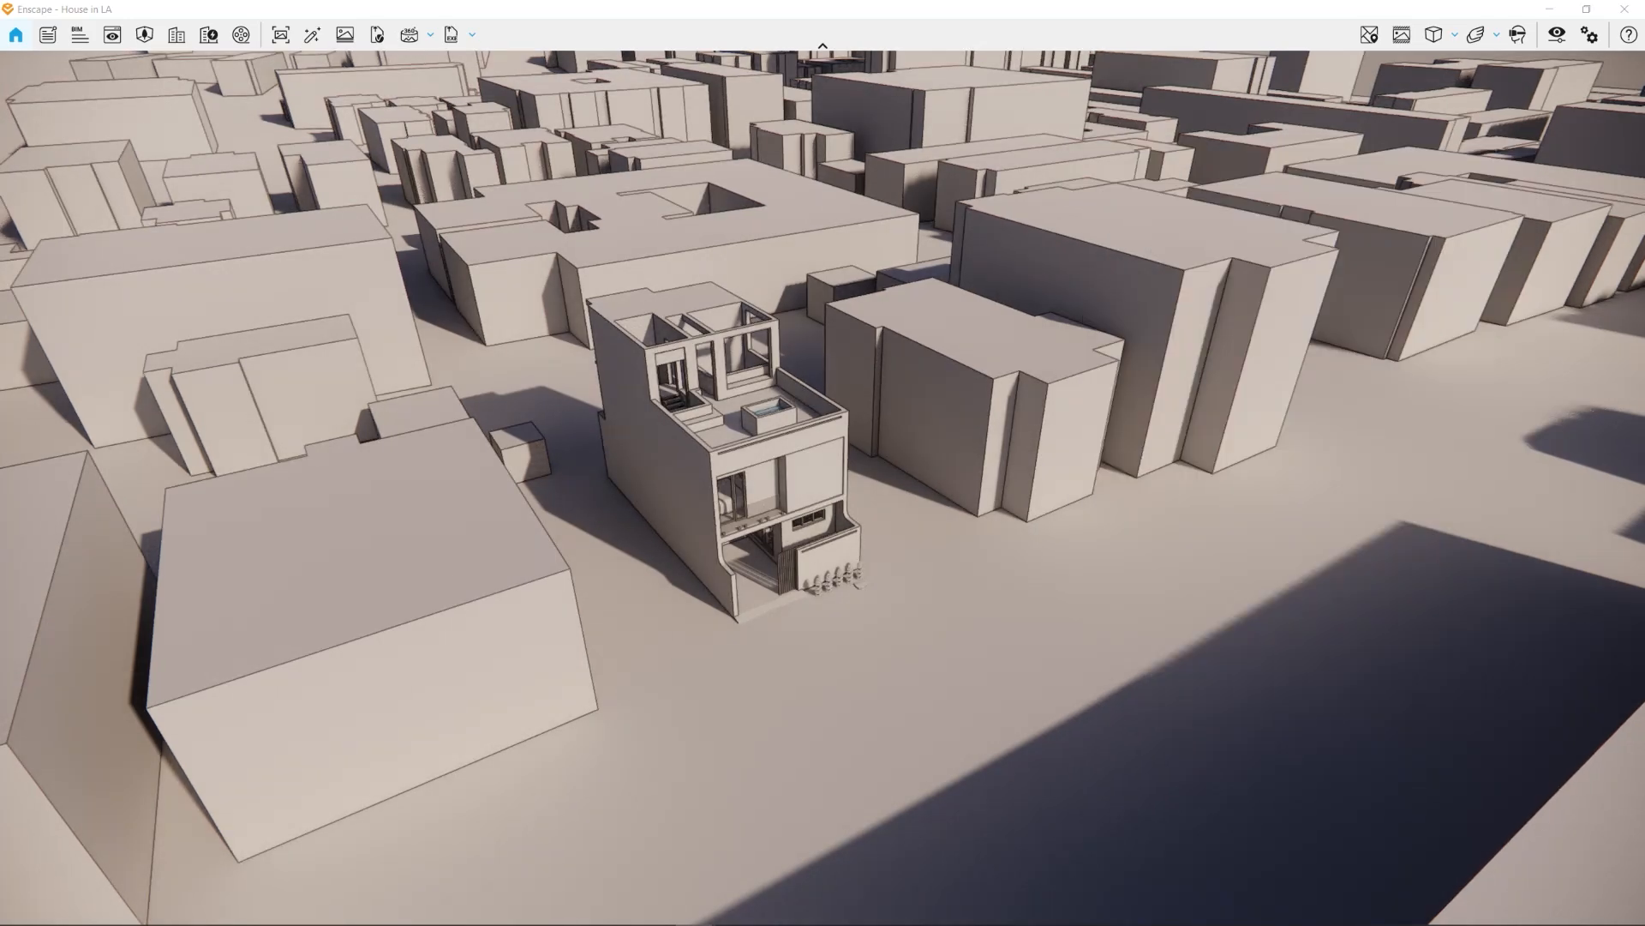
right_drag(771, 445, 155, 449)
right_drag(686, 444, 734, 465)
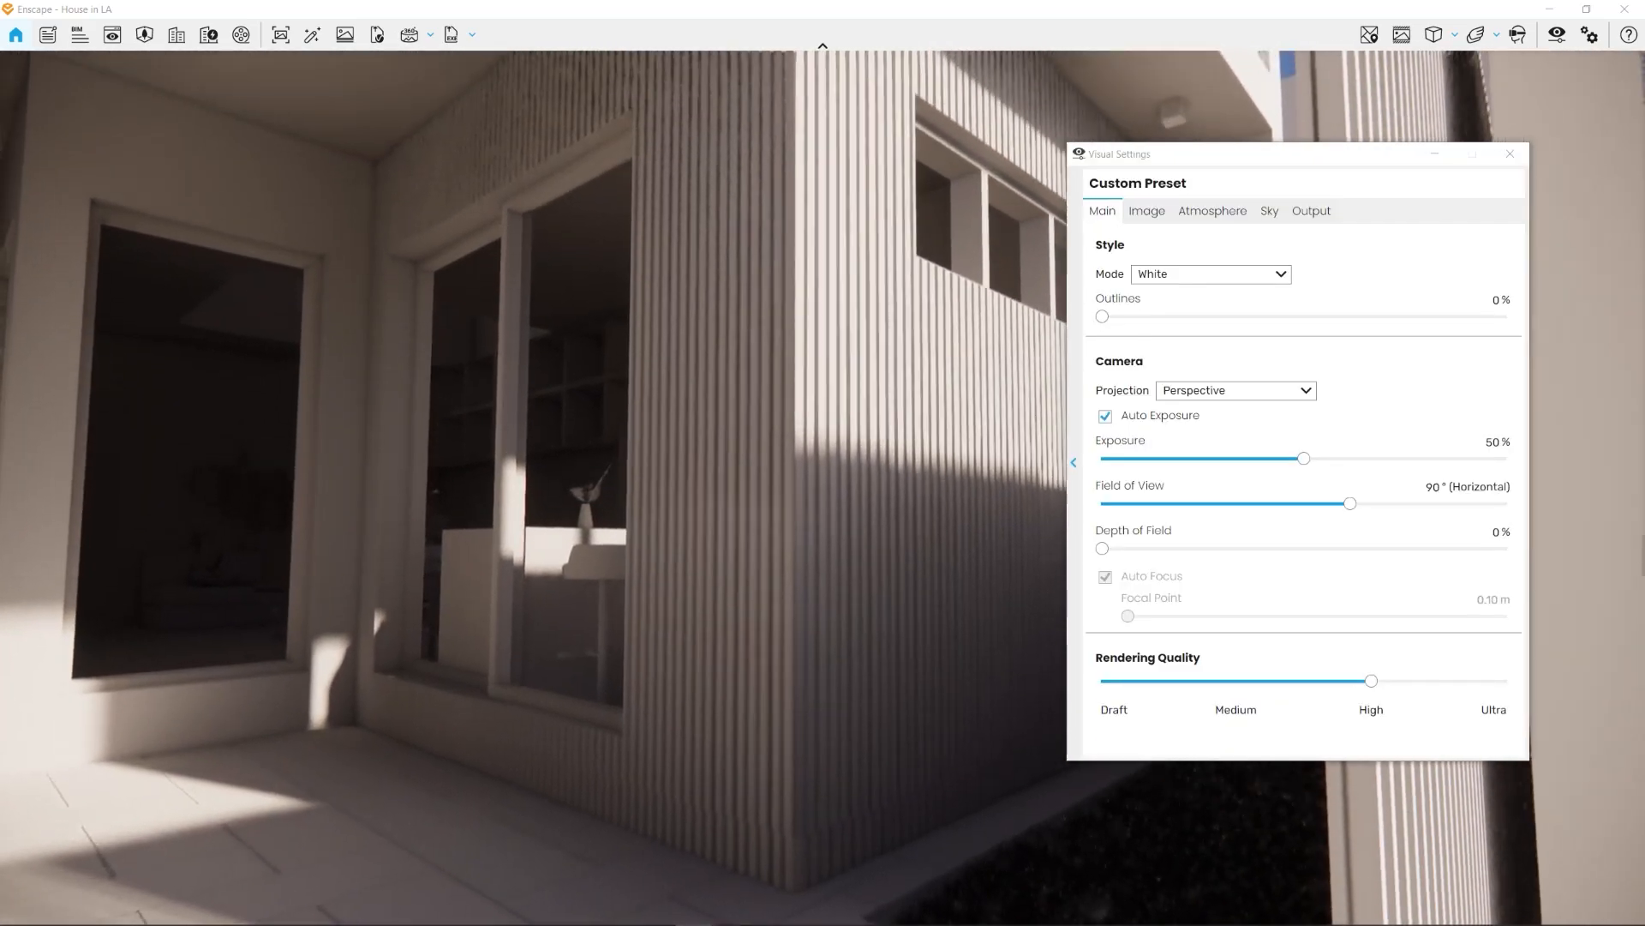
Step: Set the Outlines of the white-mode scene to 100 %
drag(548, 514, 766, 386)
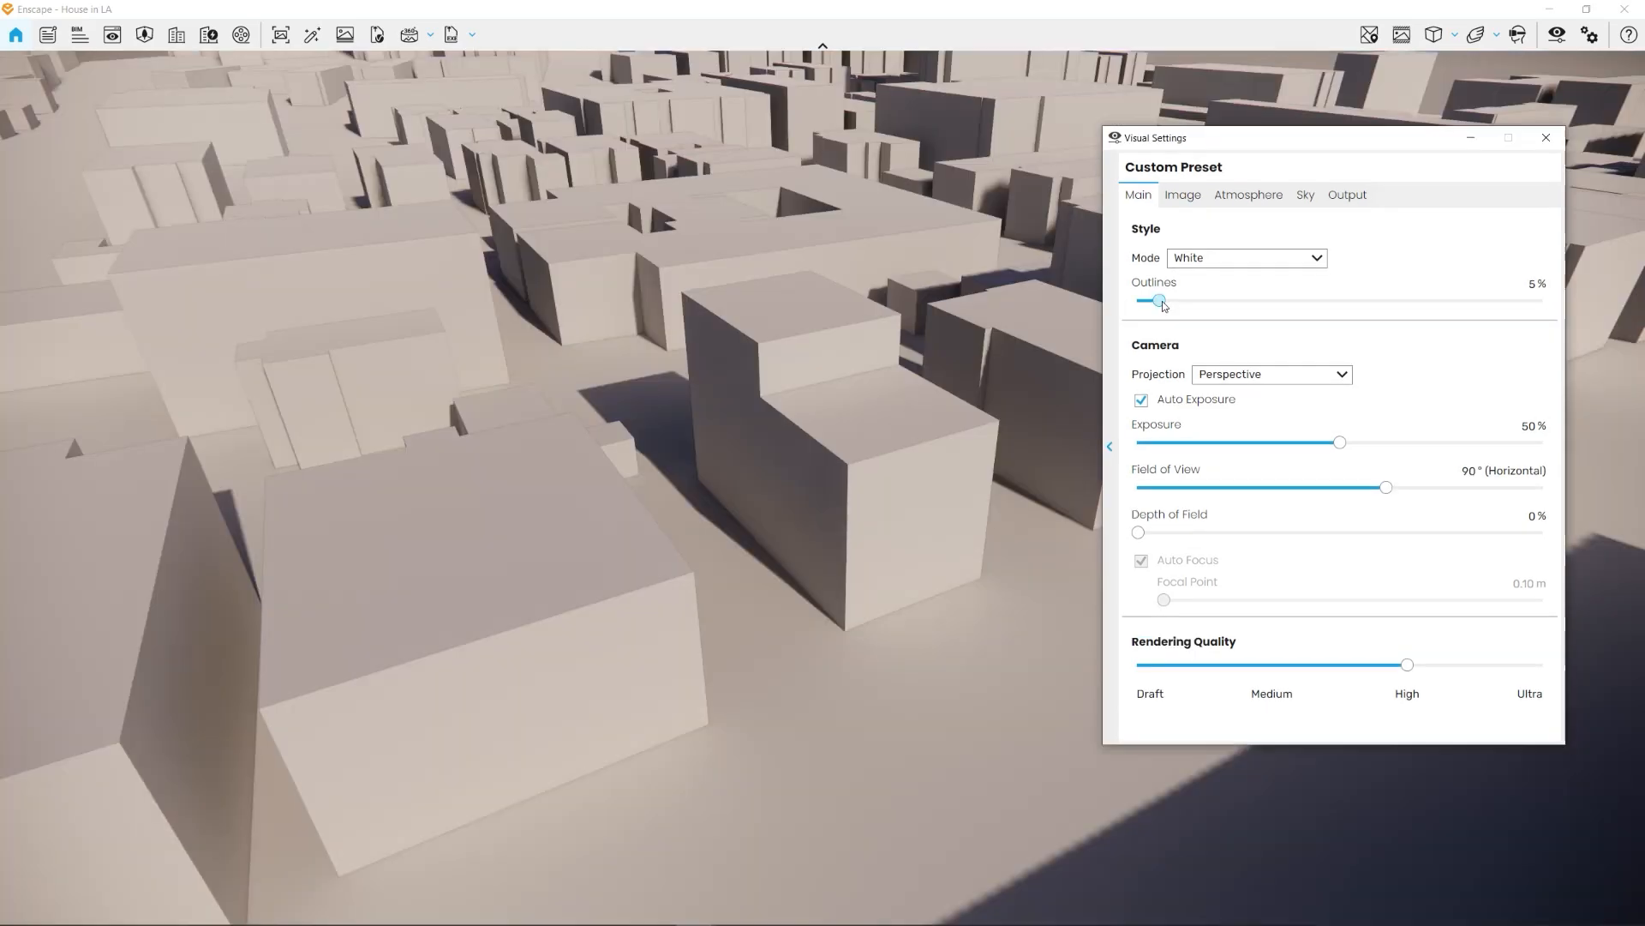
drag(1162, 301, 1543, 299)
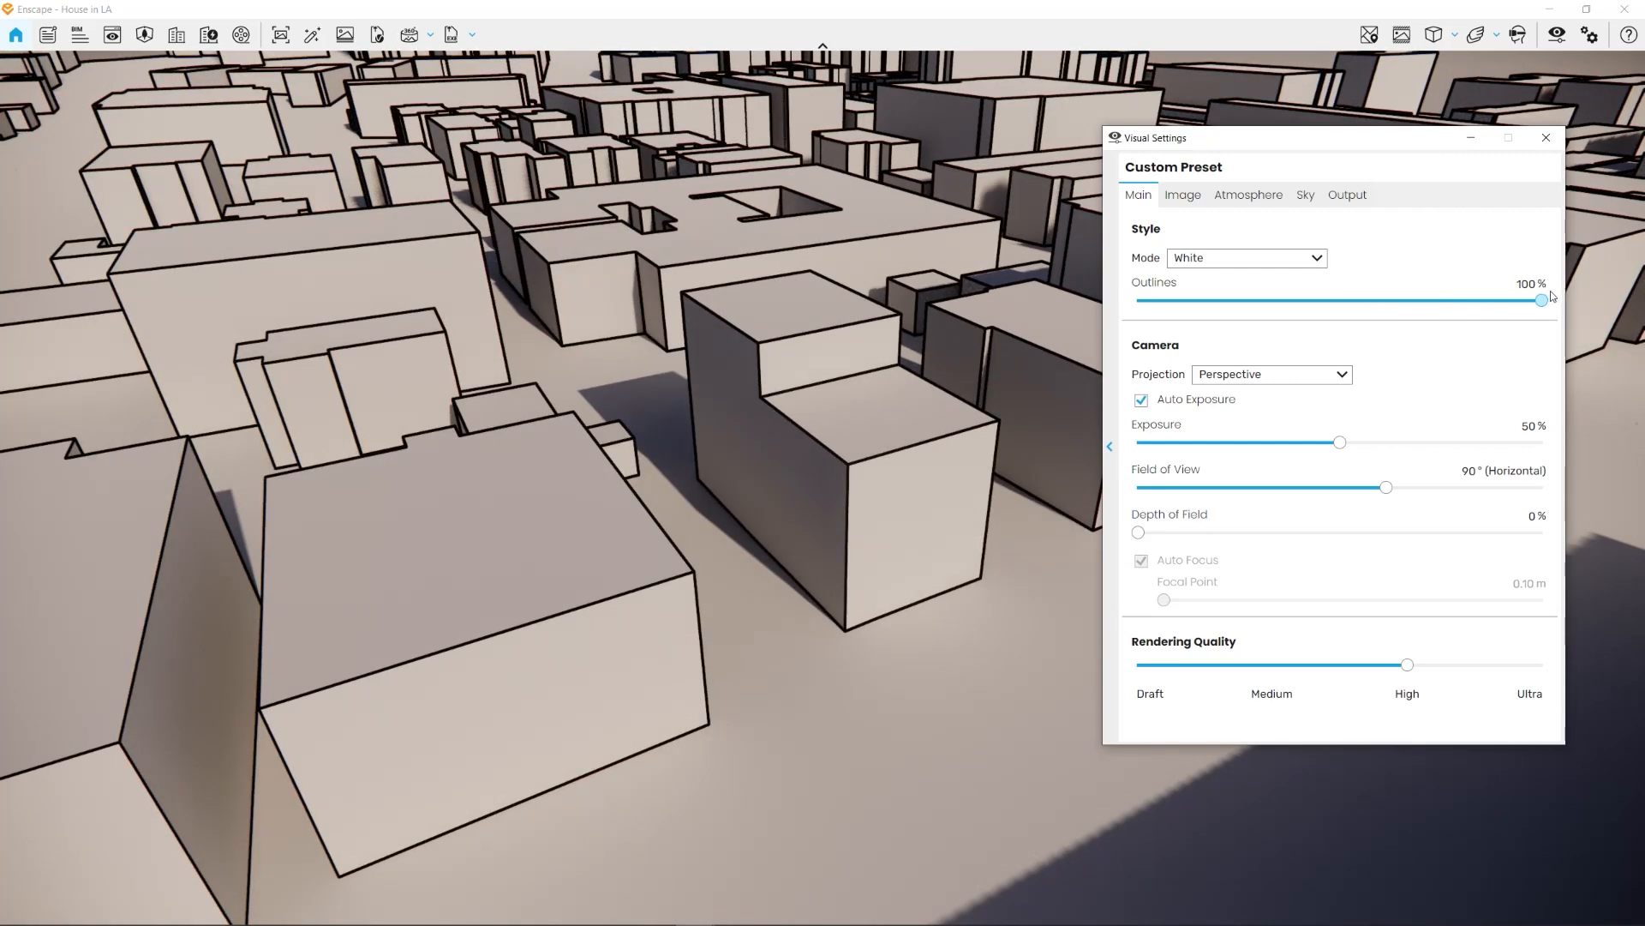
Step: Open the site context and toggle the visibility of the Map Data, then close it
click(185, 39)
click(209, 127)
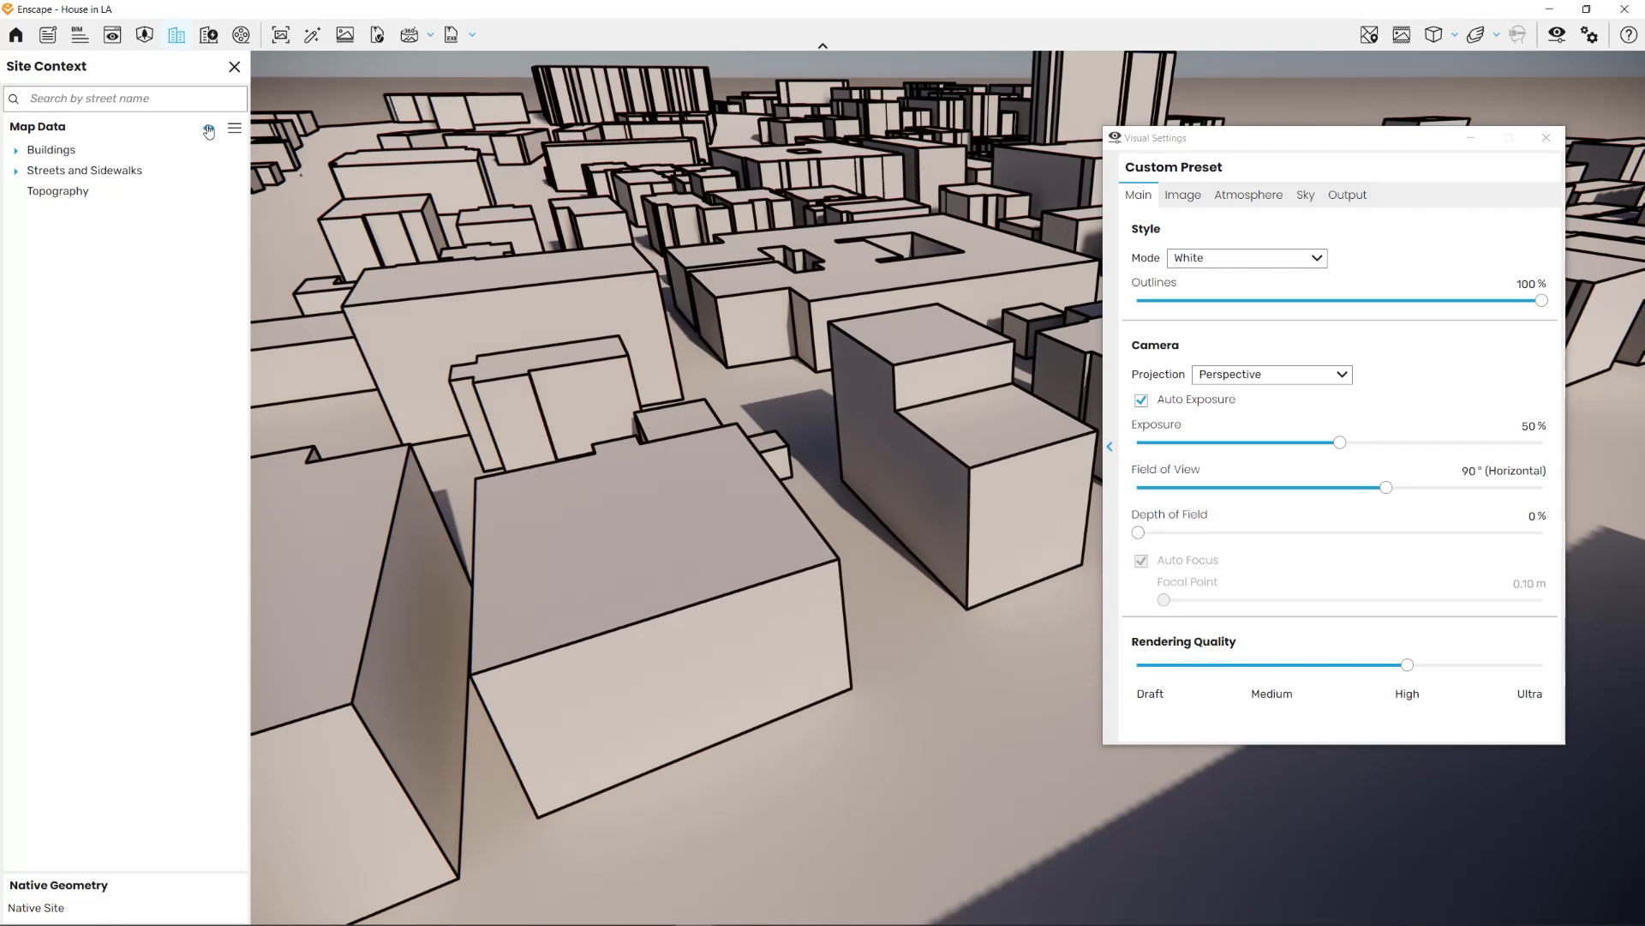
click(234, 64)
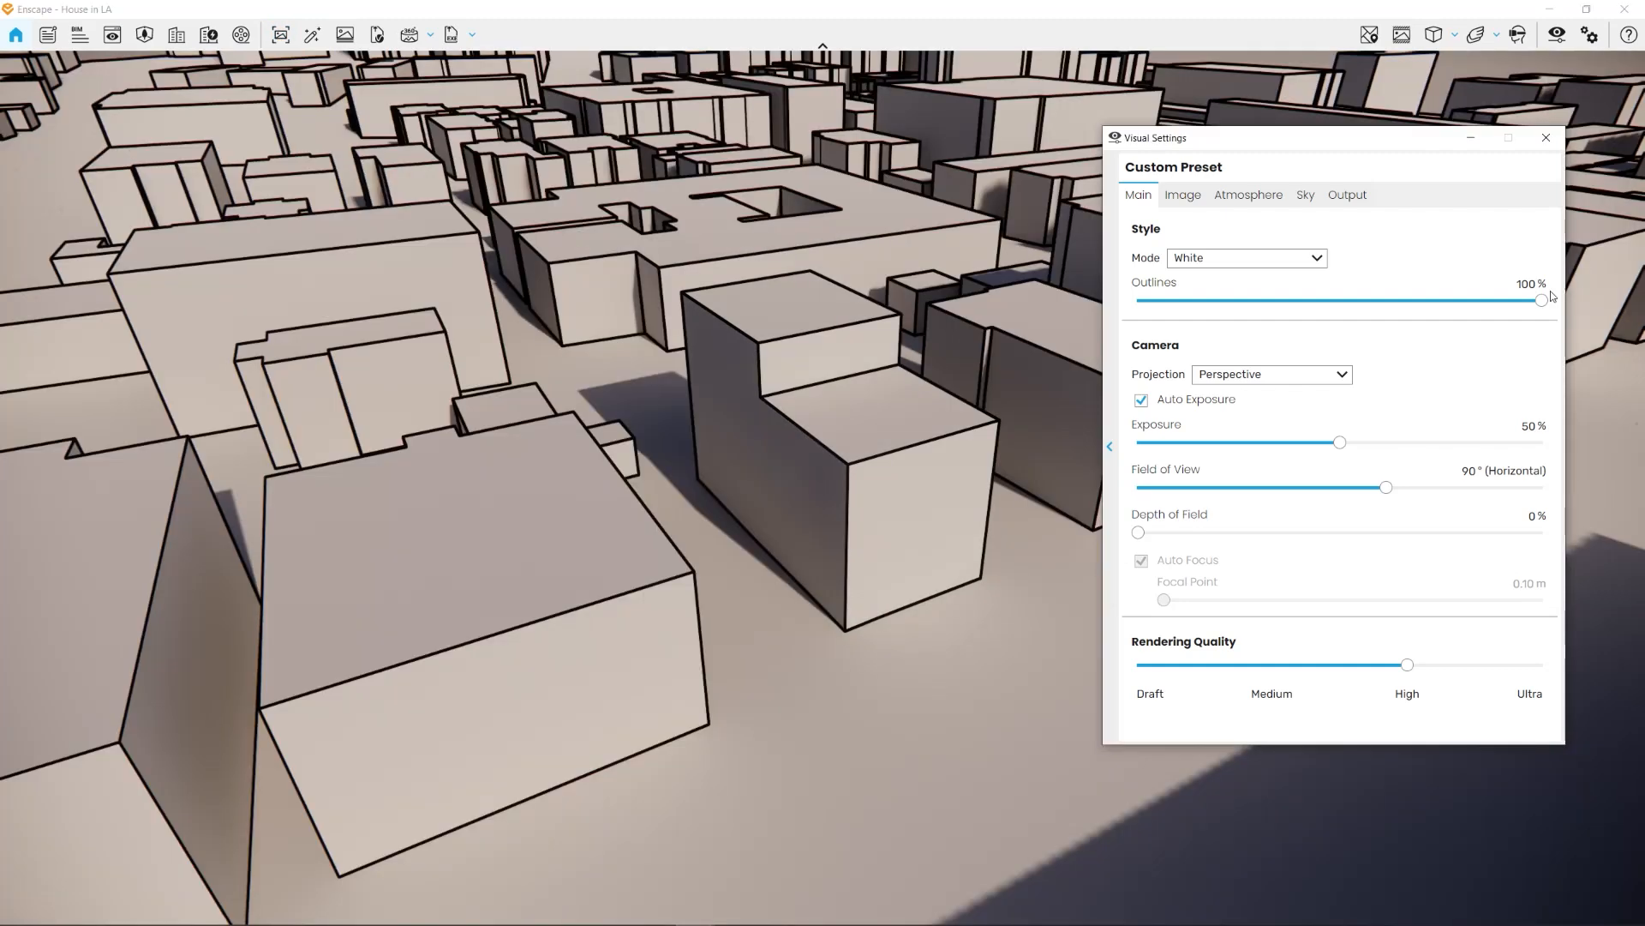
Step: Reduce the Outlines of the white-mode scene to a thin line weight near the low end of the range
drag(1551, 296, 1165, 310)
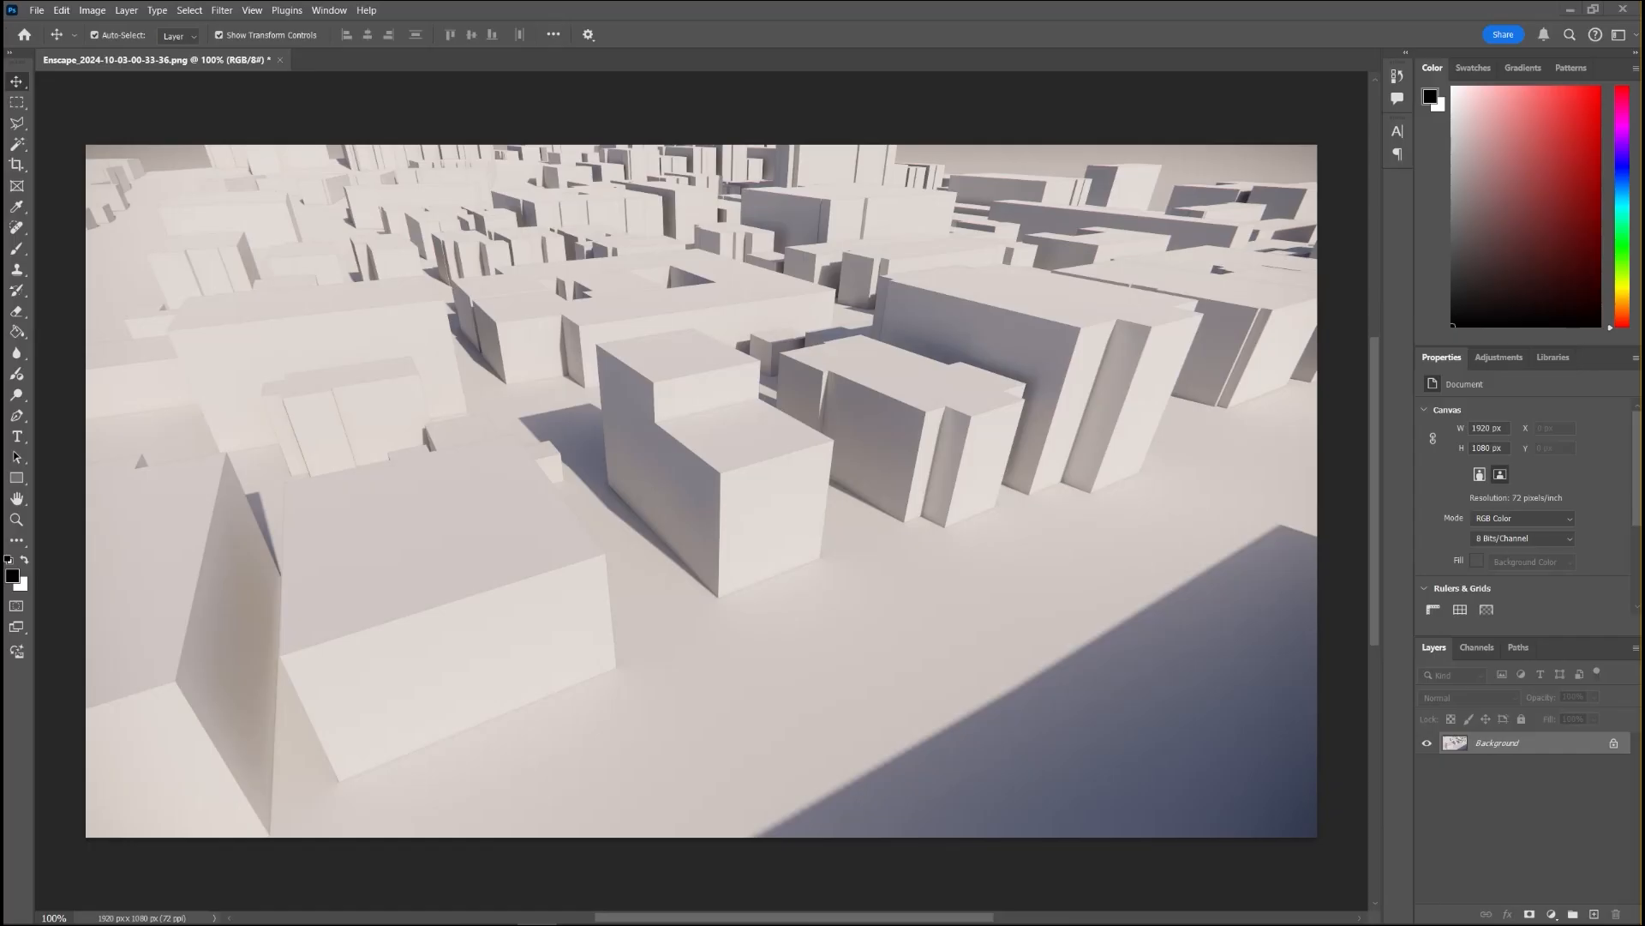
drag(1113, 641, 663, 406)
key(Return)
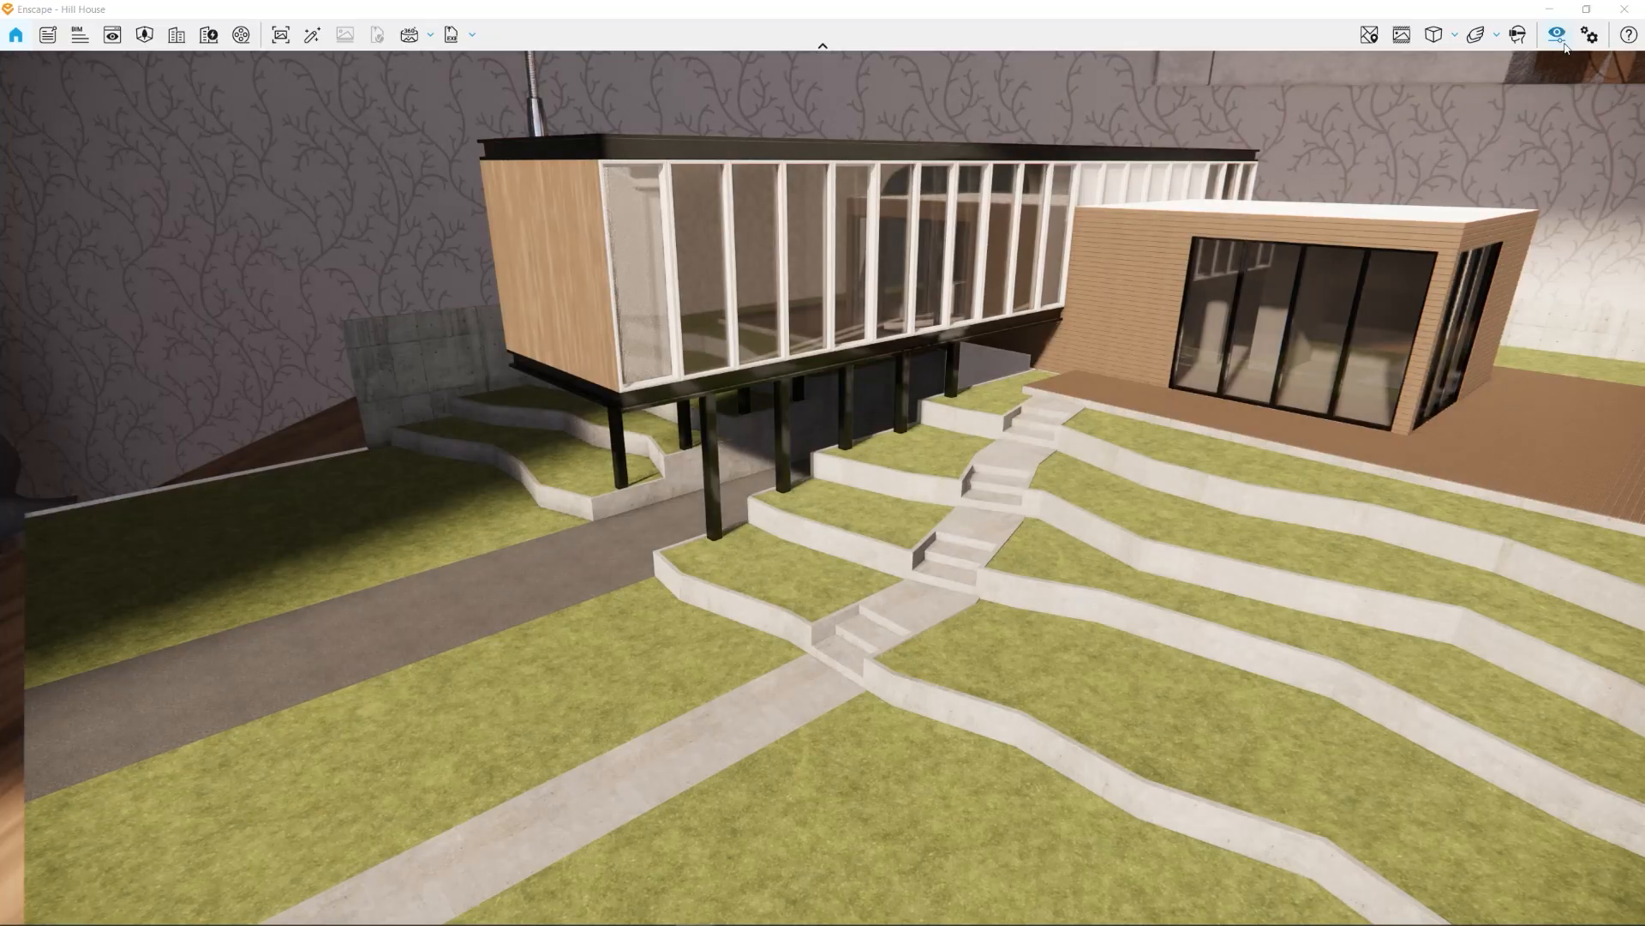
Step: Open the visual settings for the Hill House scene and set the style mode to Polystyrol
click(1557, 35)
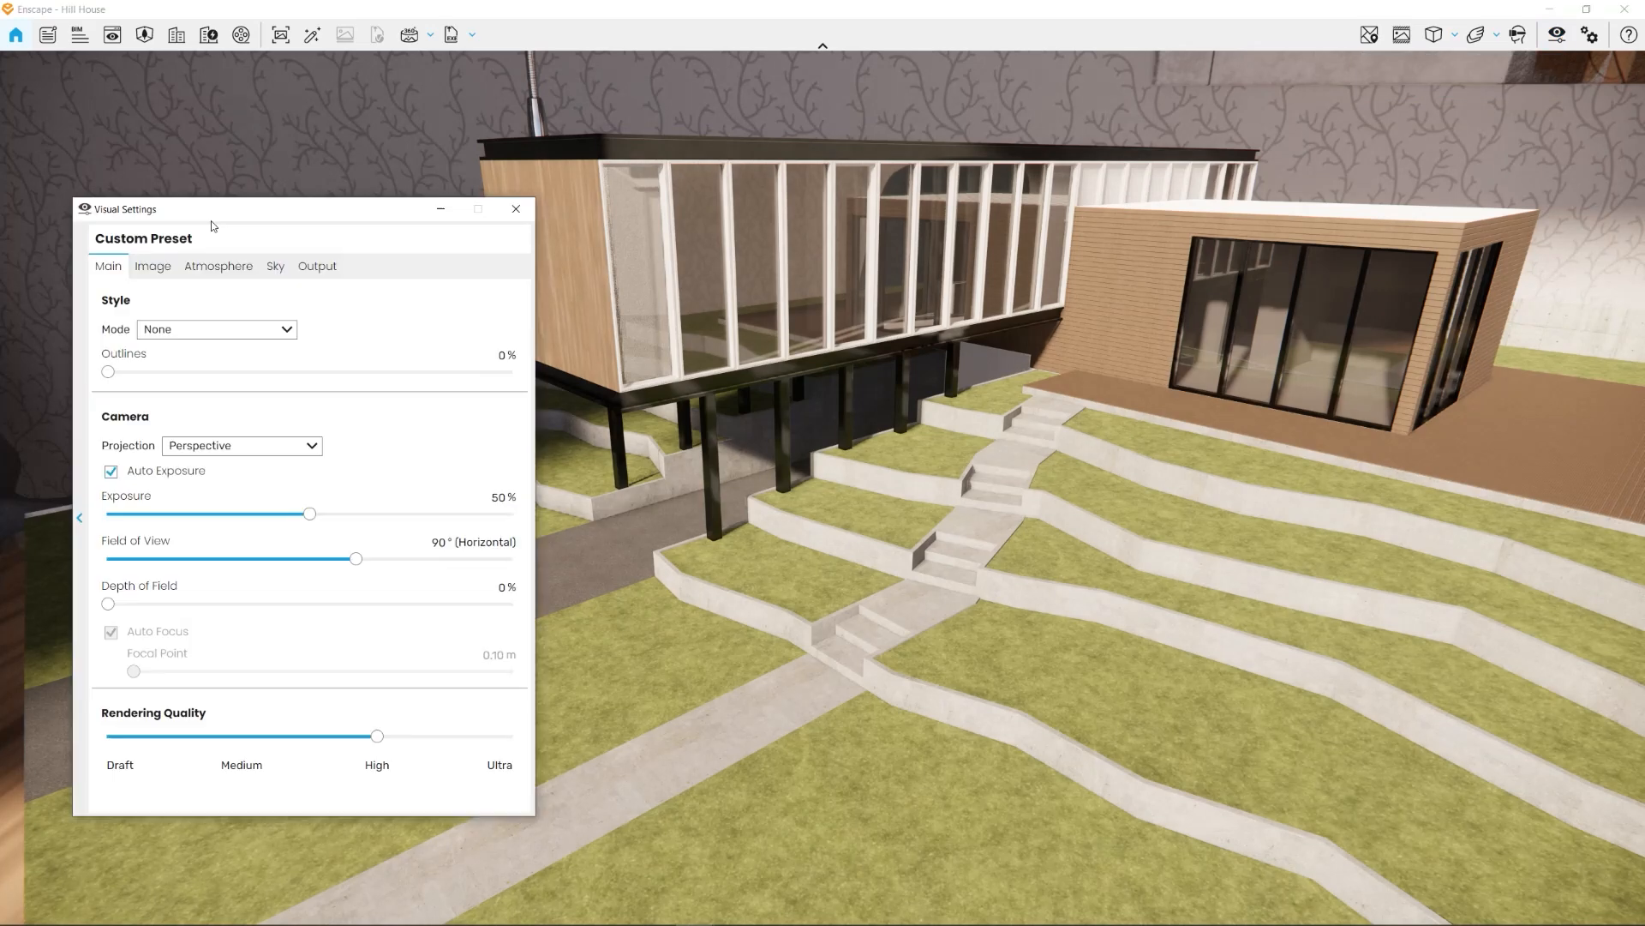
click(285, 330)
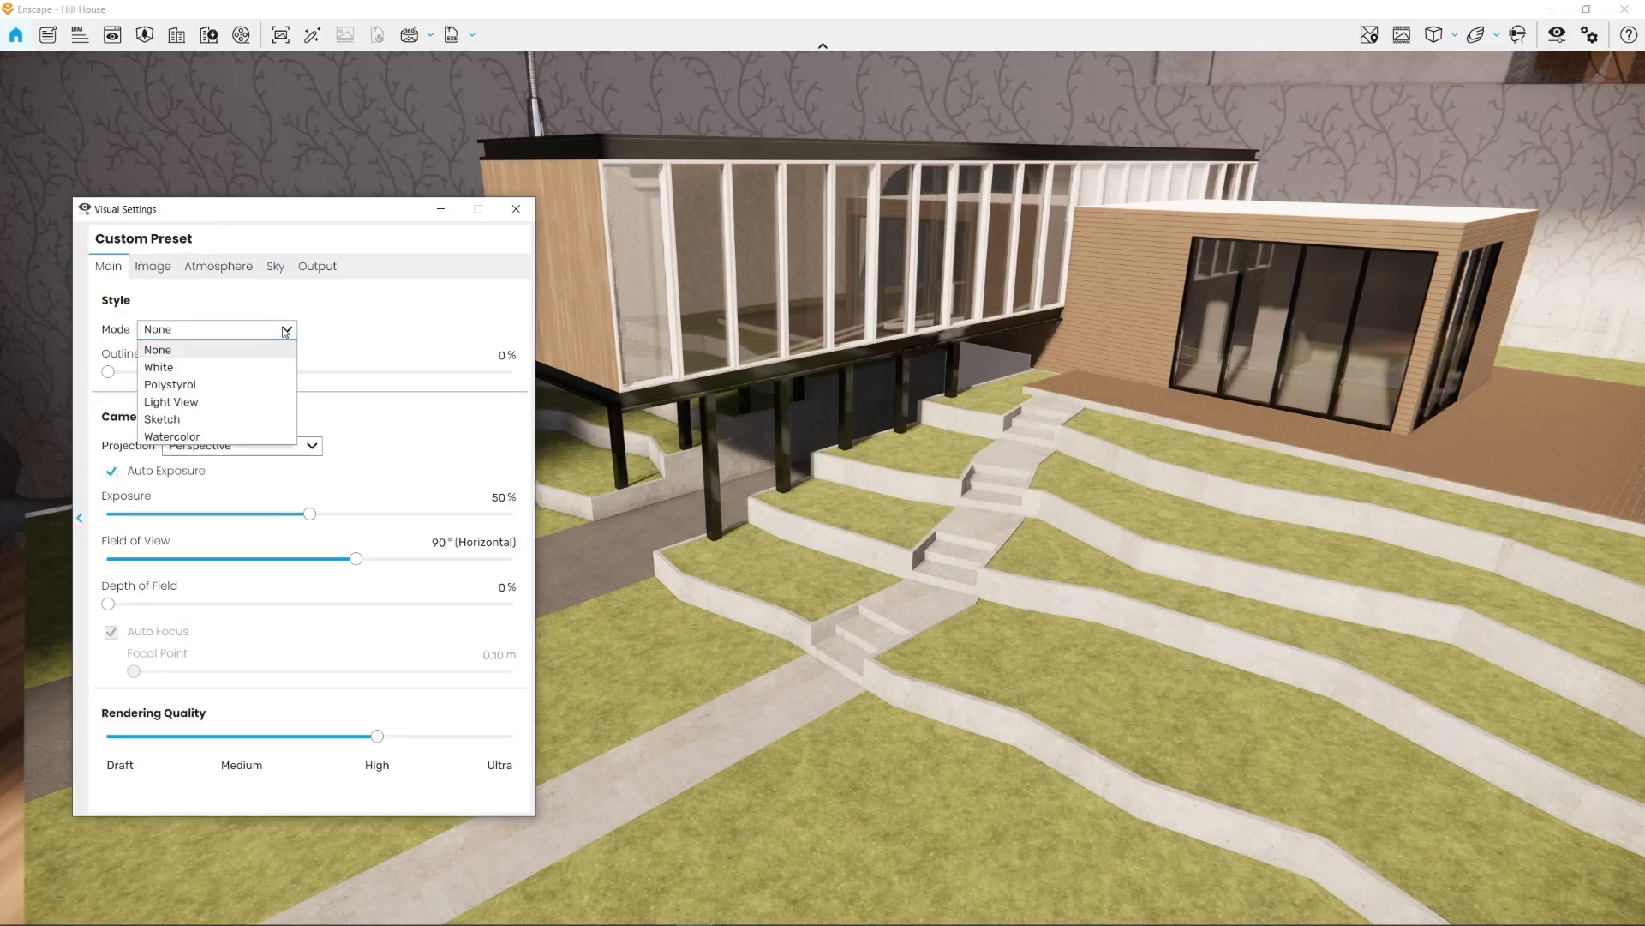
click(223, 382)
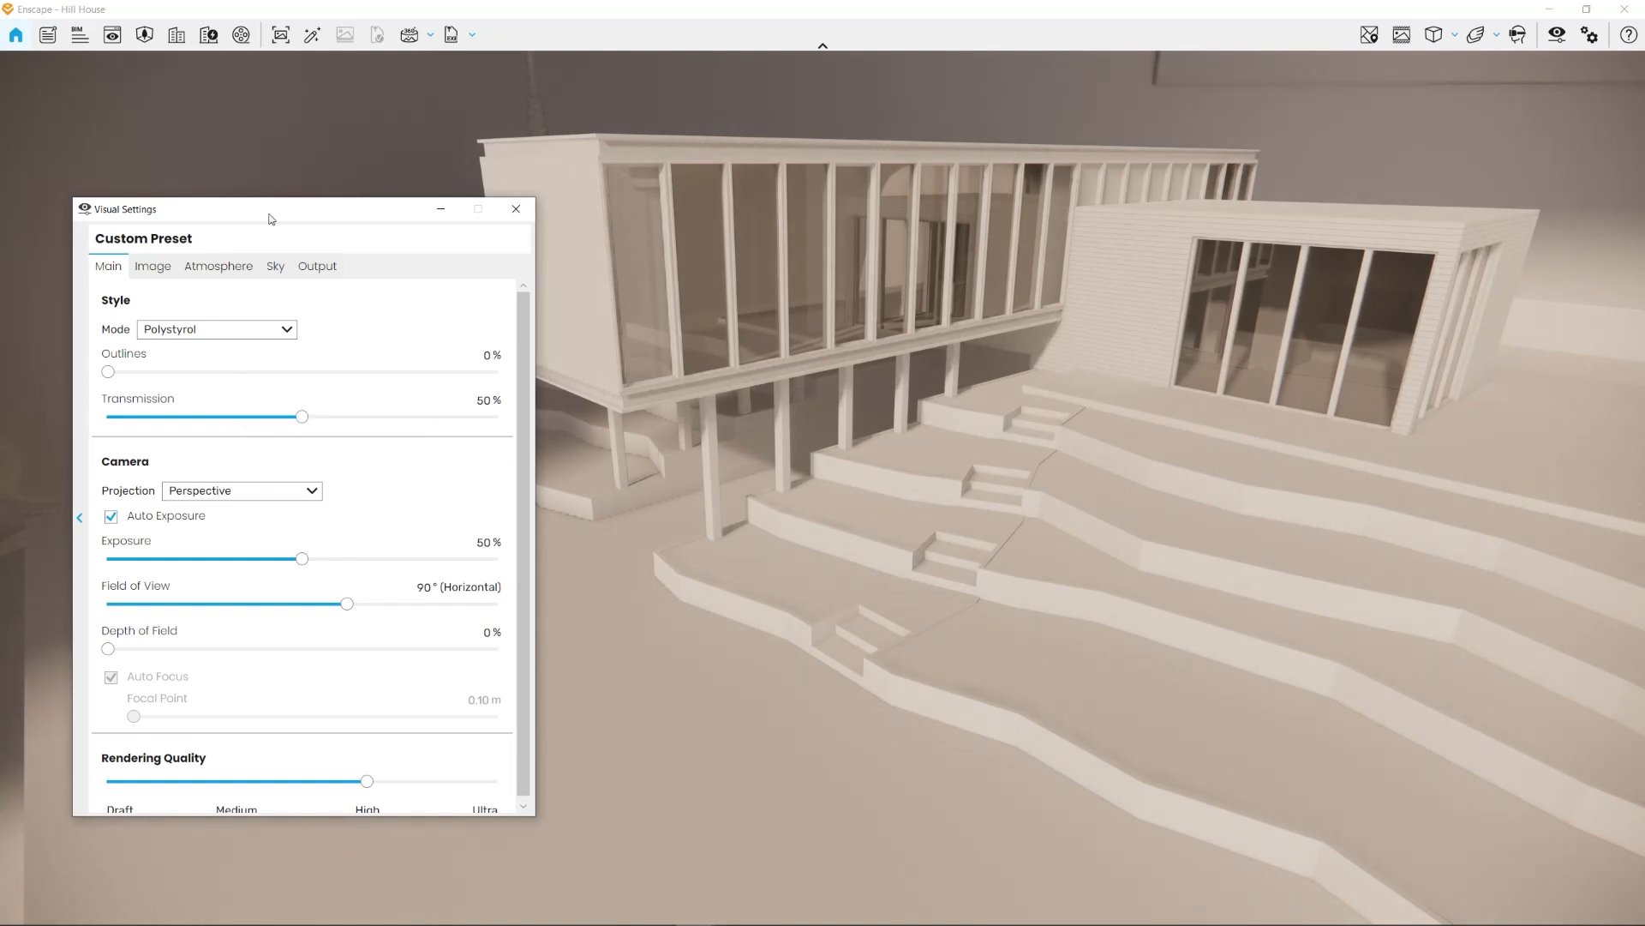
Step: Set the Polystyrol style's Outlines to 18 % and its Transmission to 63 %
drag(1068, 271, 1024, 491)
key(e)
key(a)
key(d)
key(d)
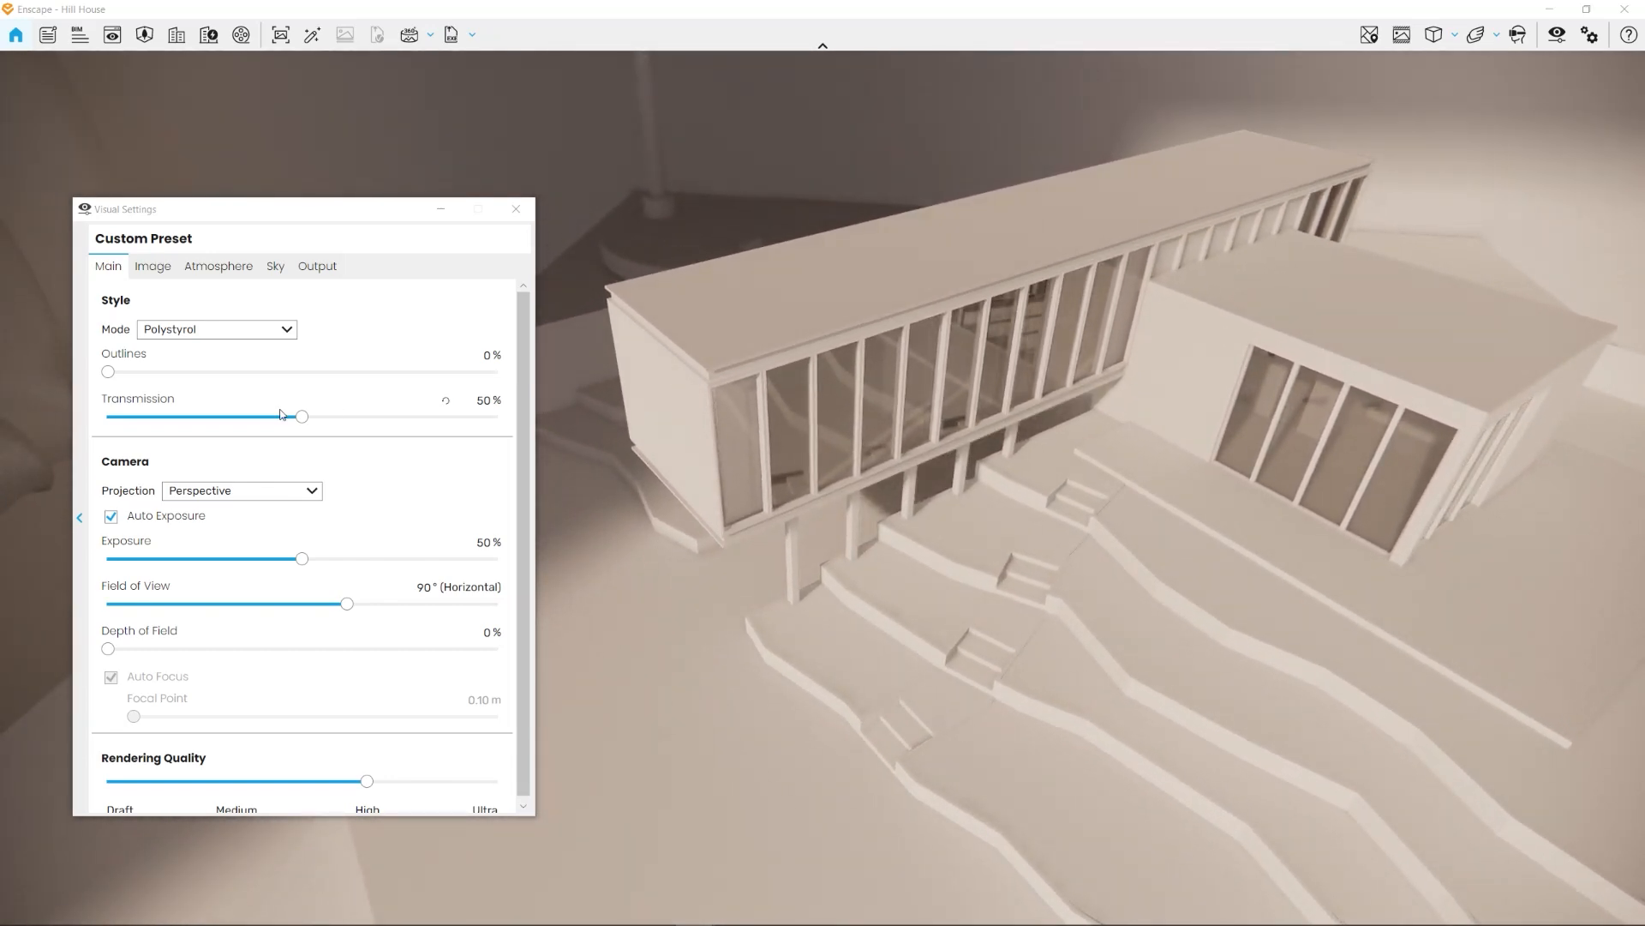
drag(109, 368, 181, 377)
click(312, 420)
drag(310, 418, 478, 418)
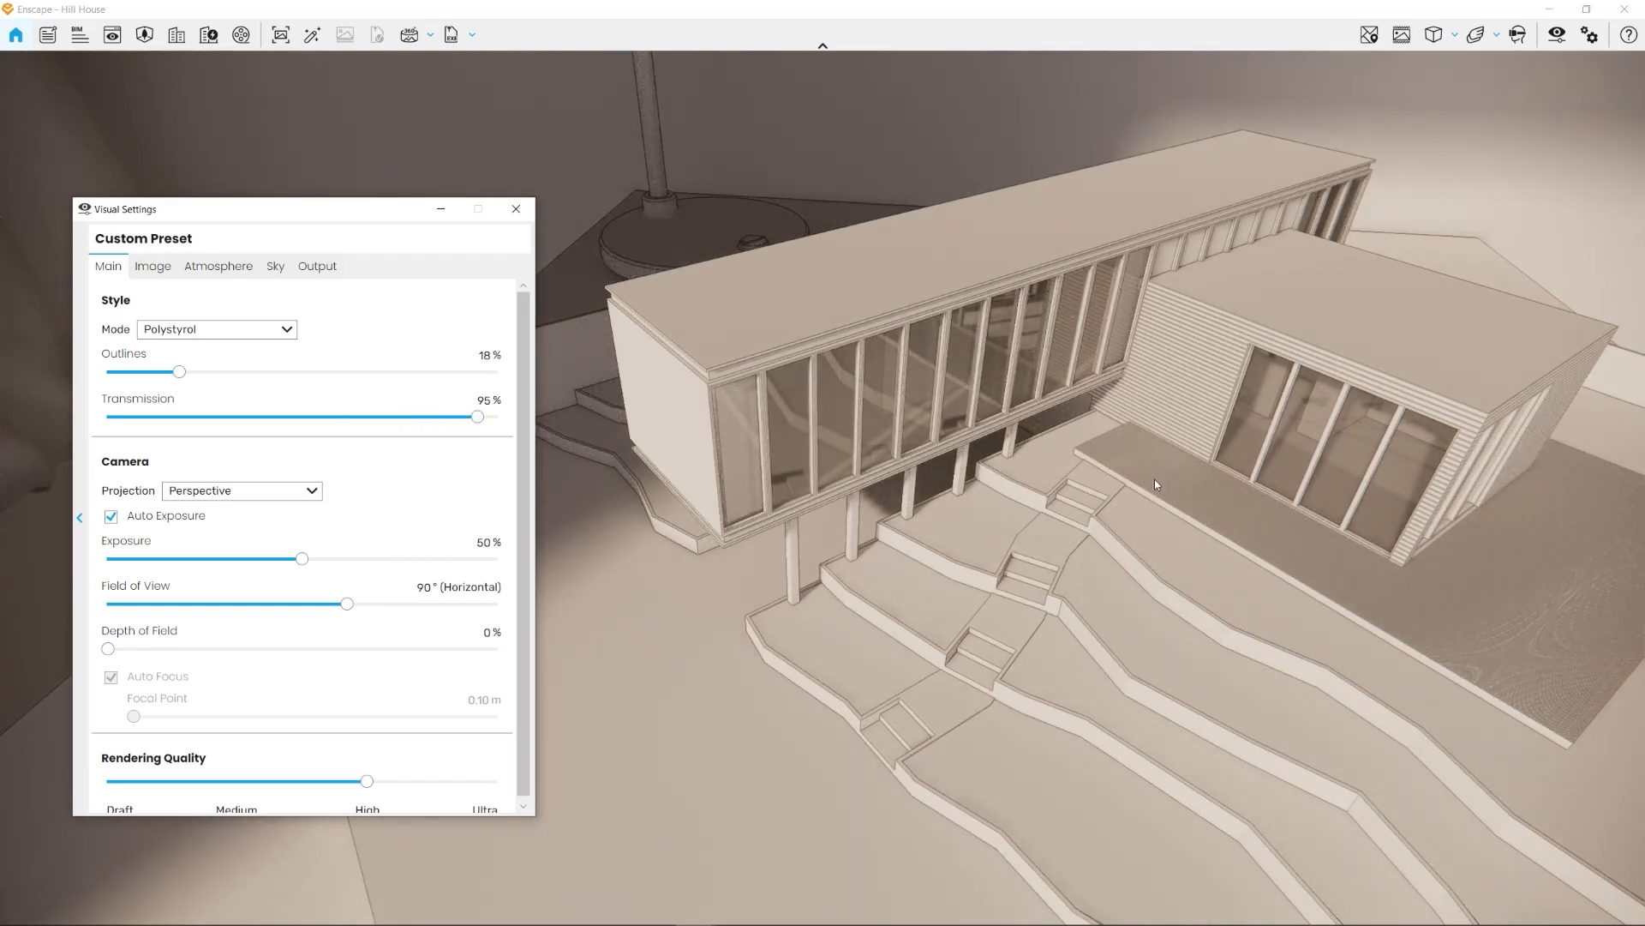
drag(478, 418, 352, 419)
drag(302, 208, 1644, 190)
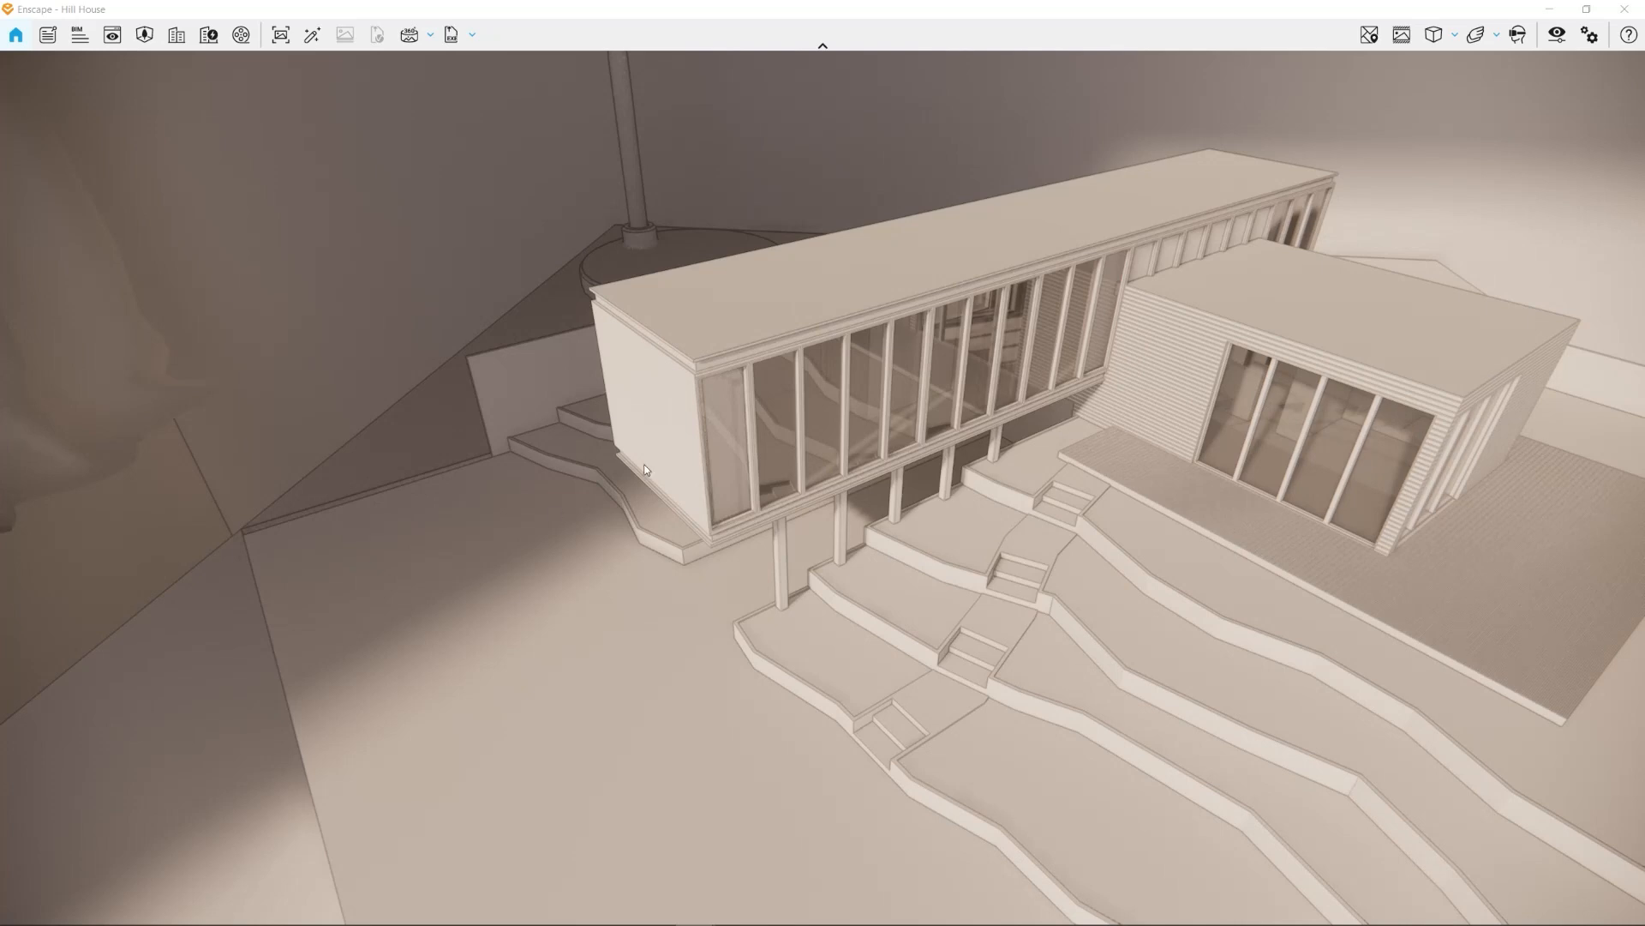
Step: Filter the Enscape asset library to the Vegetation category and the Simplified tag
scroll(998, 473, down, 8)
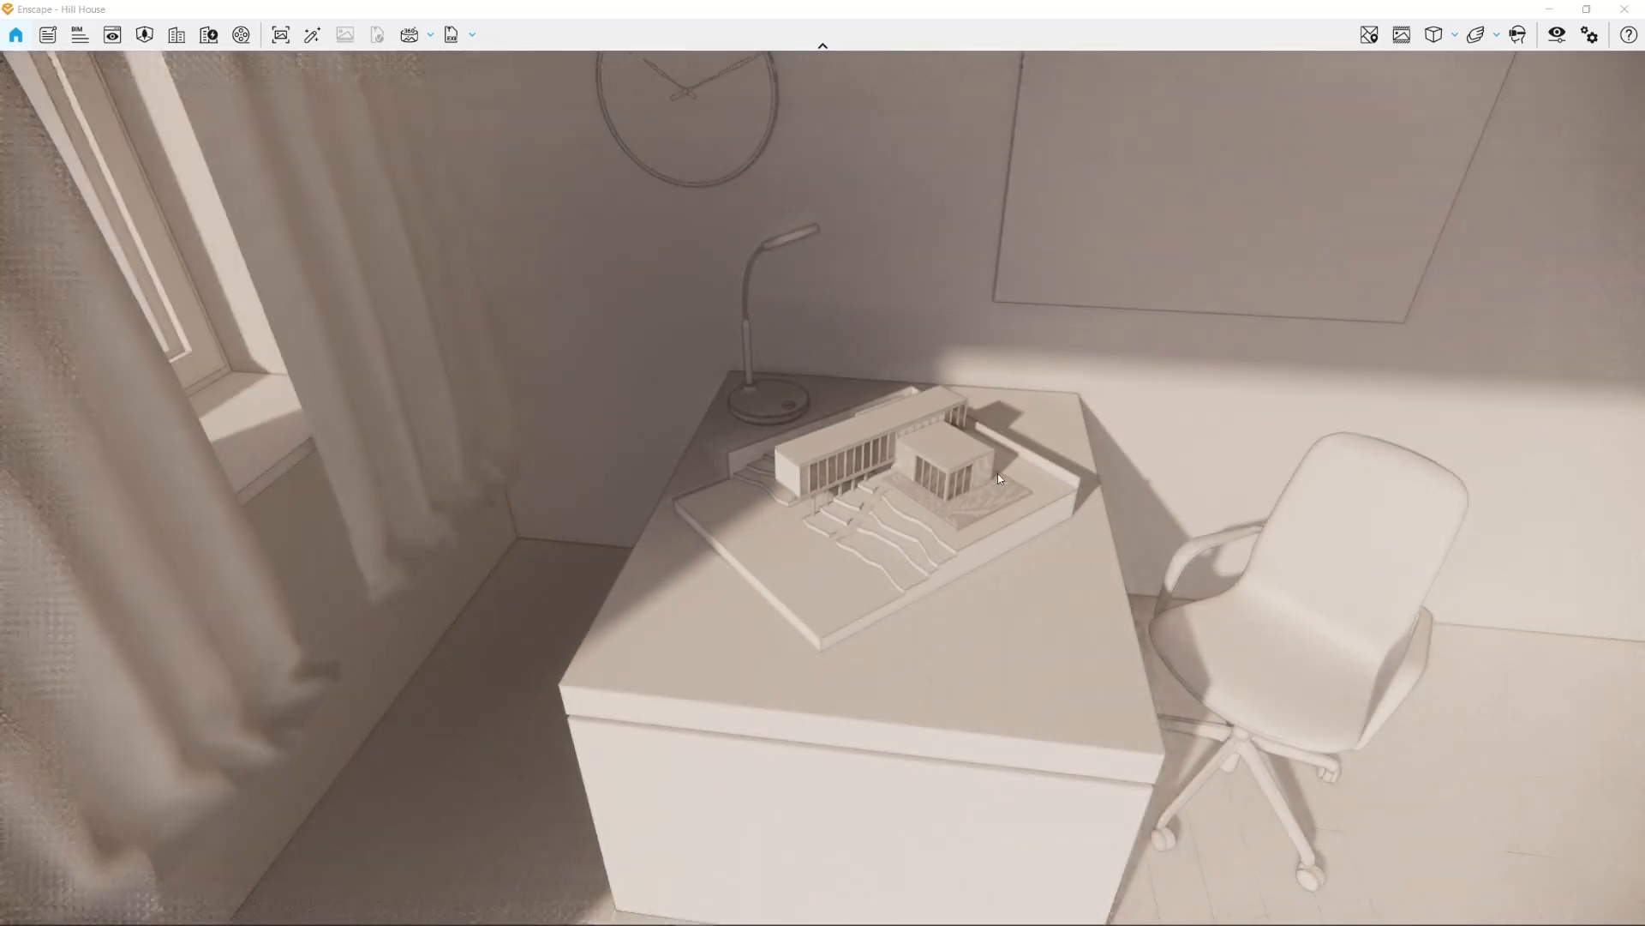
drag(811, 366, 721, 301)
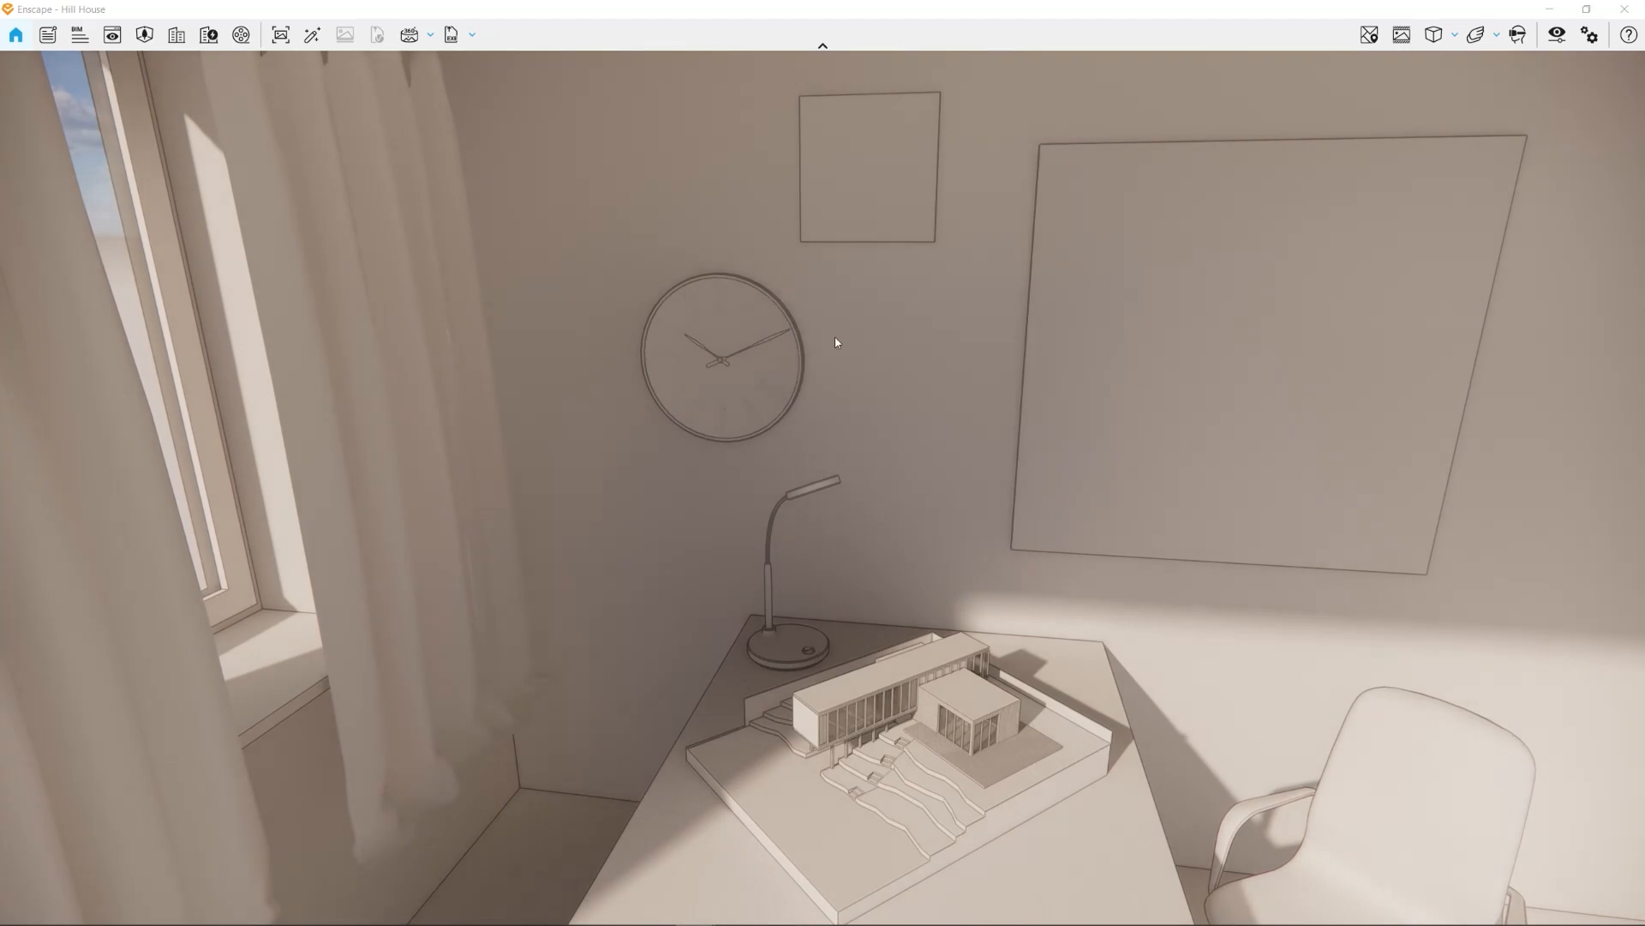
right_drag(1368, 693, 1319, 643)
drag(1319, 642, 1294, 622)
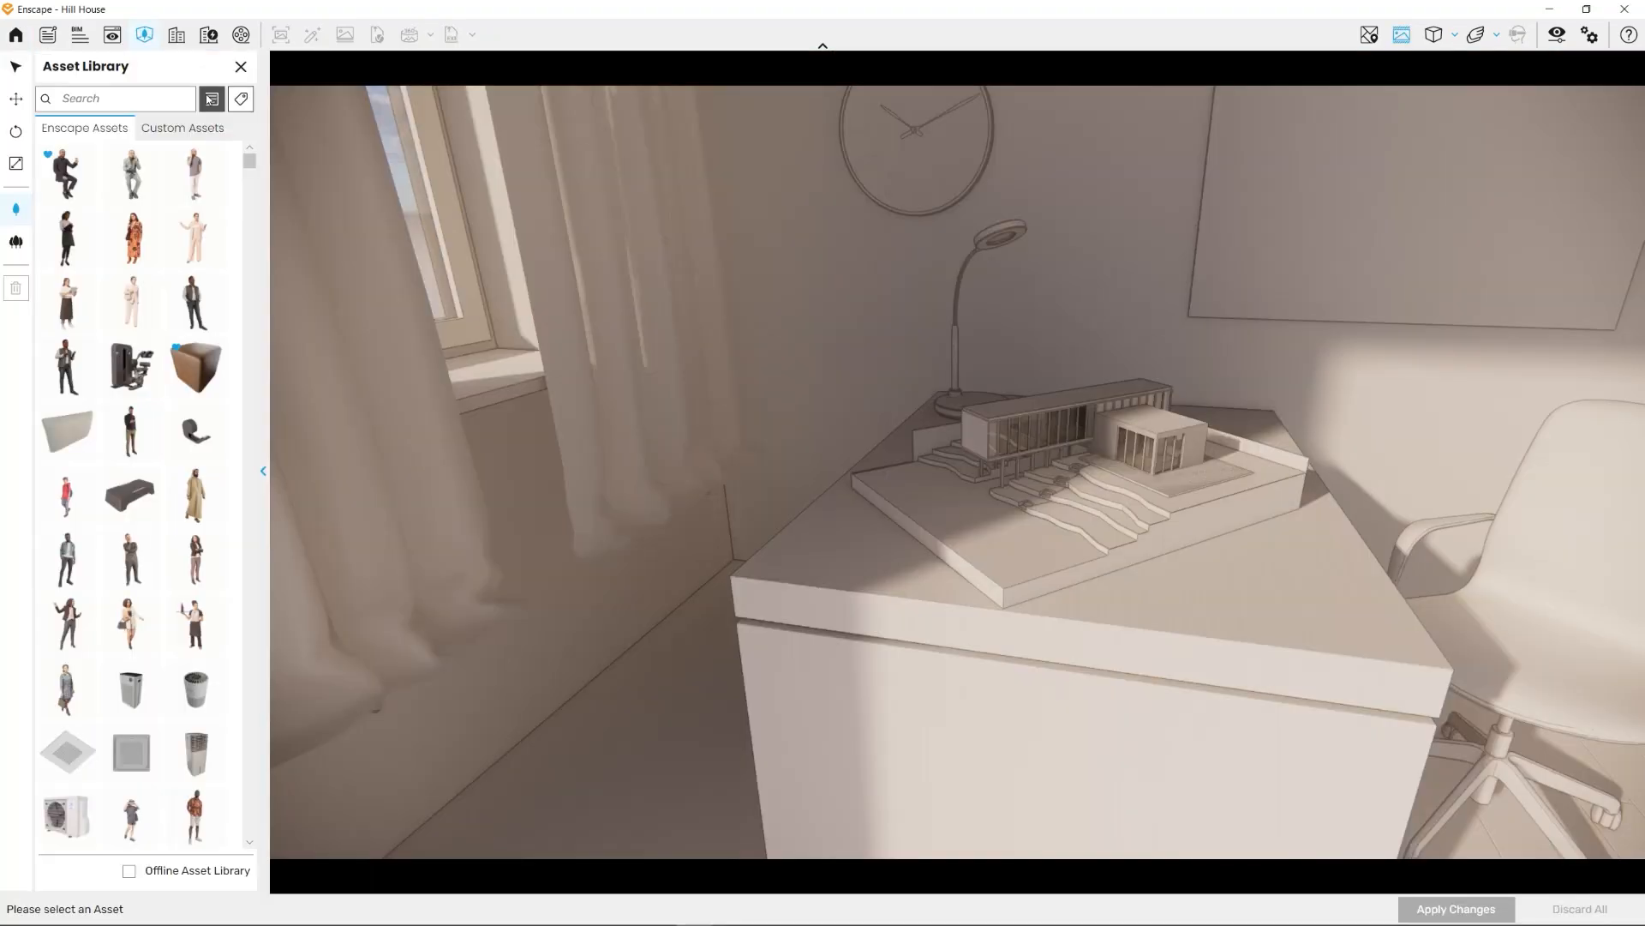
click(212, 97)
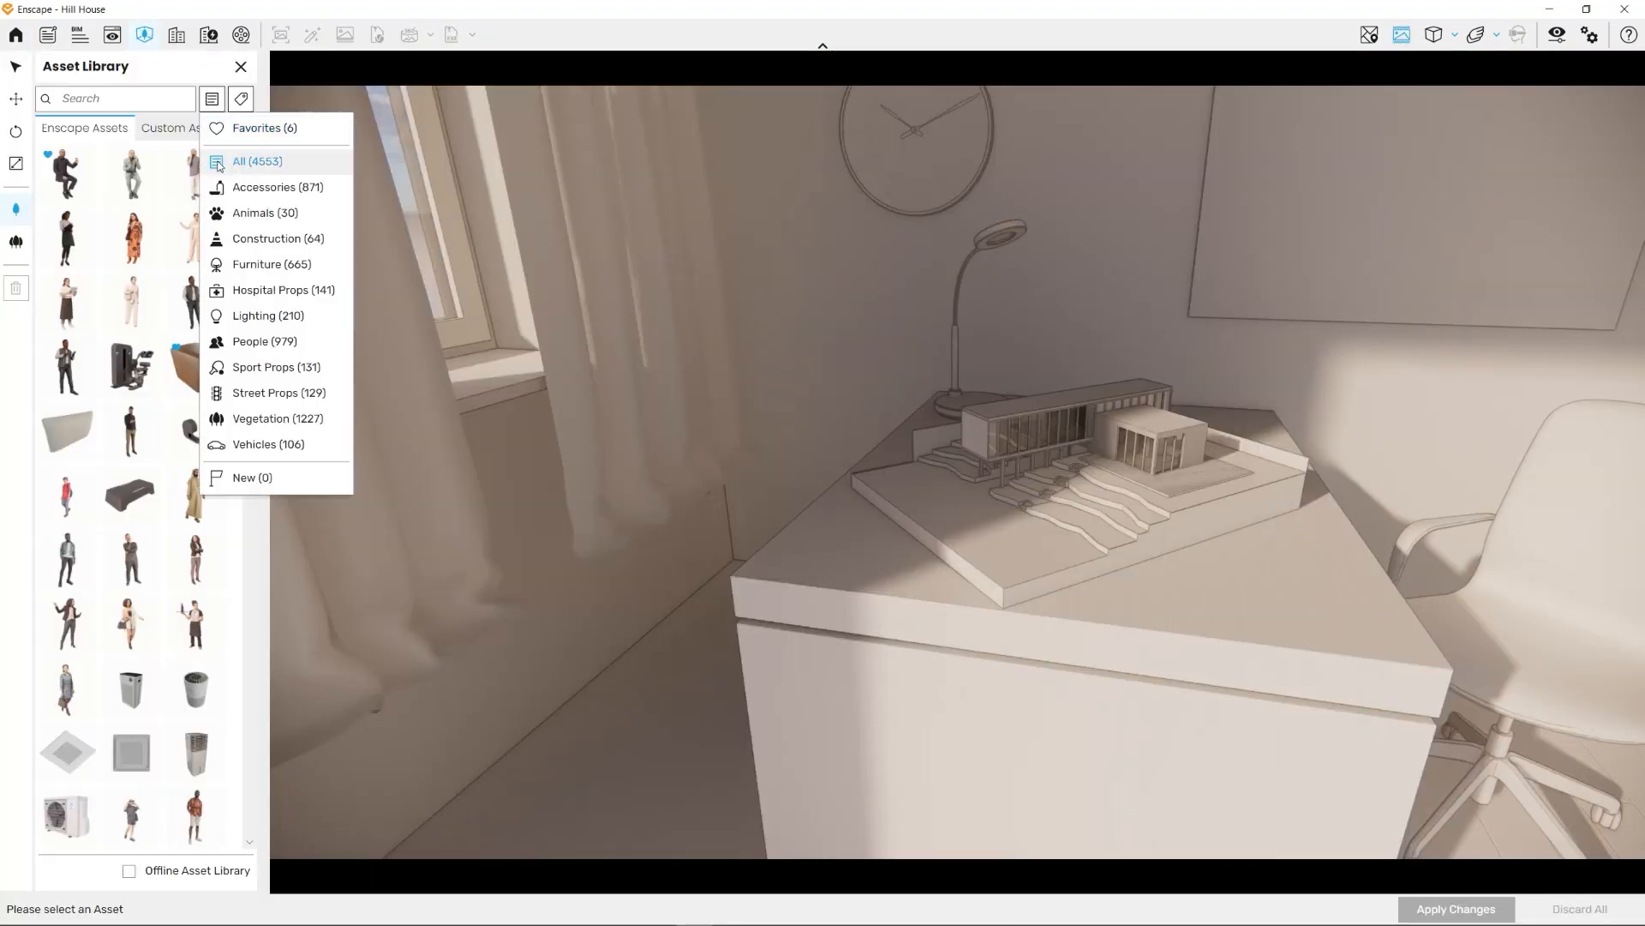
click(274, 418)
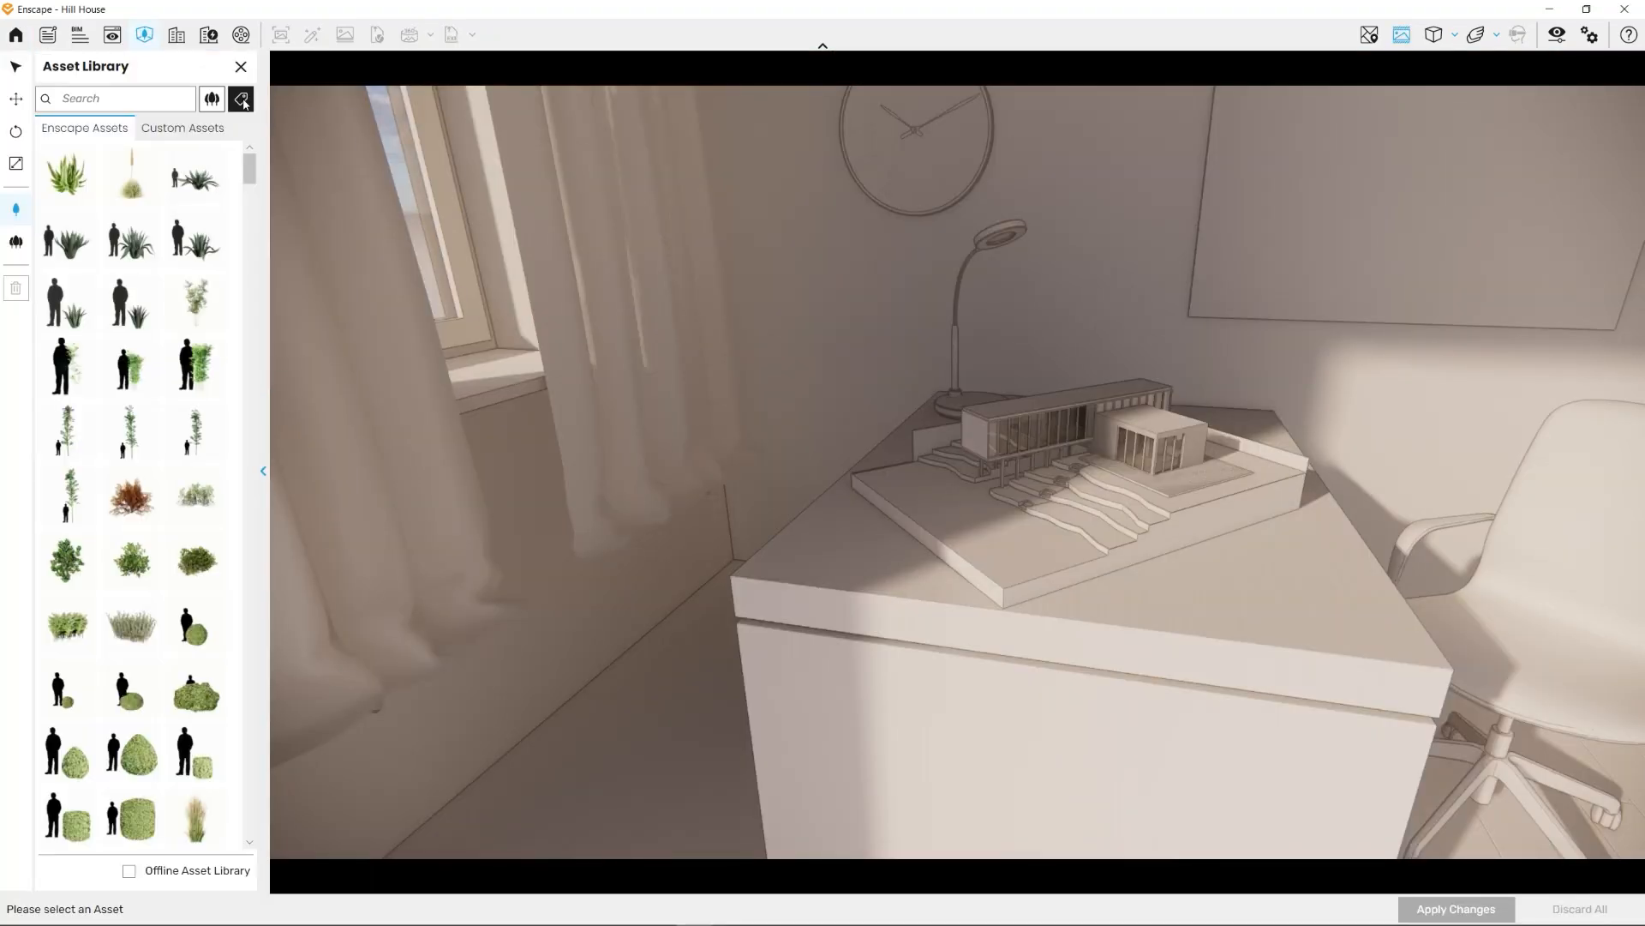
click(241, 99)
scroll(318, 242, down, 2)
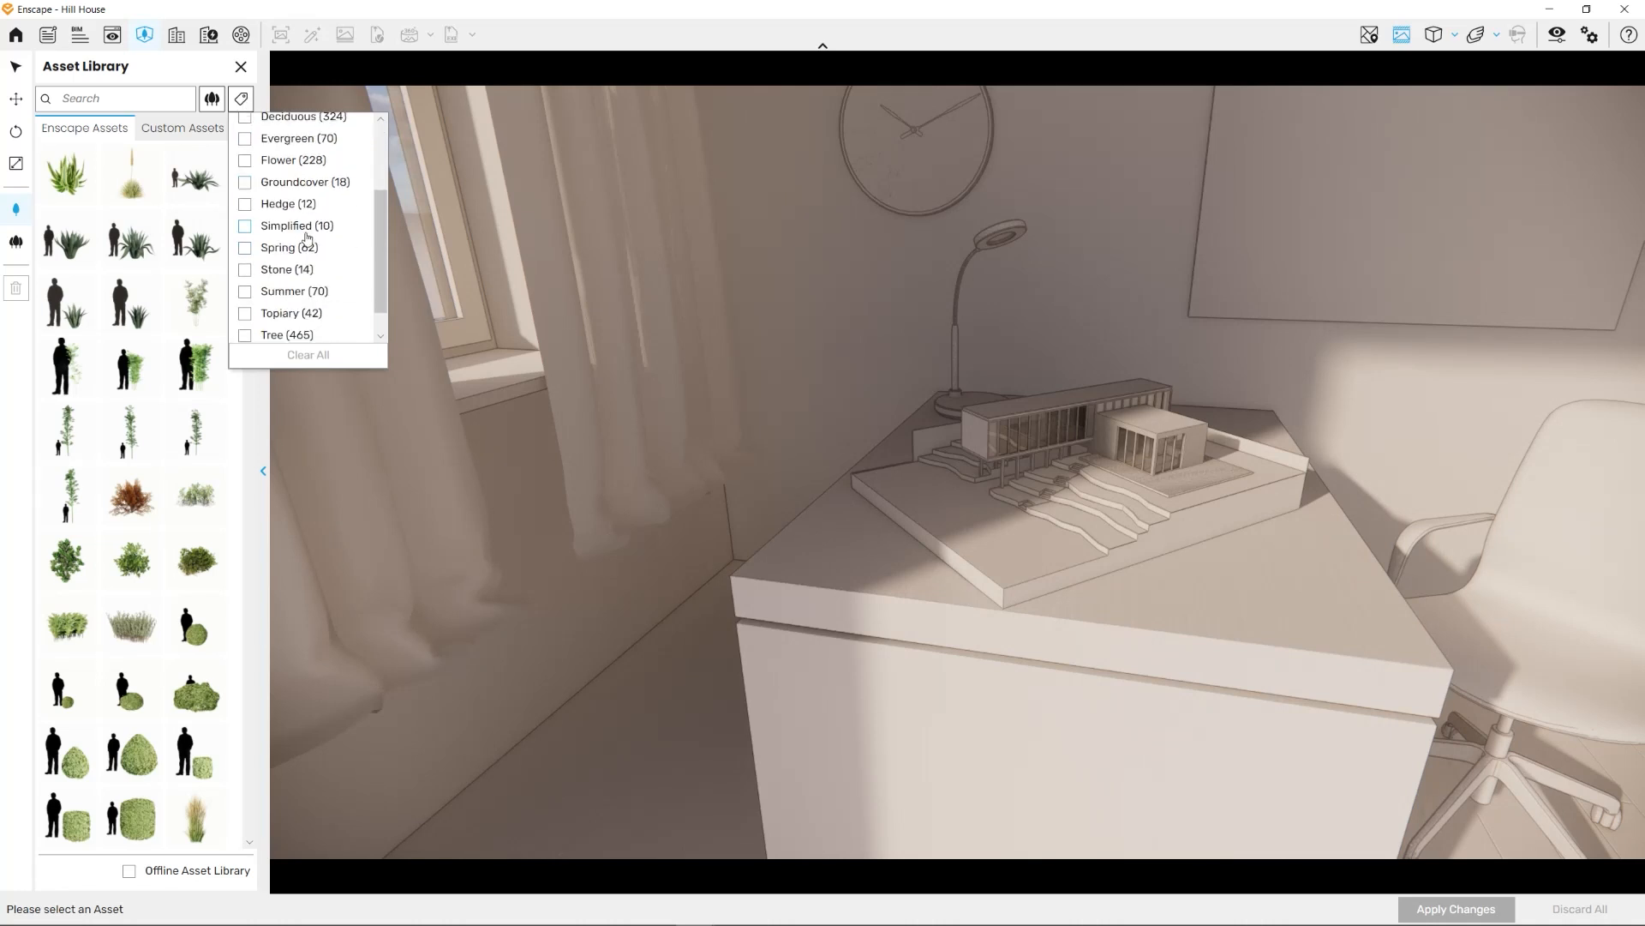
click(247, 228)
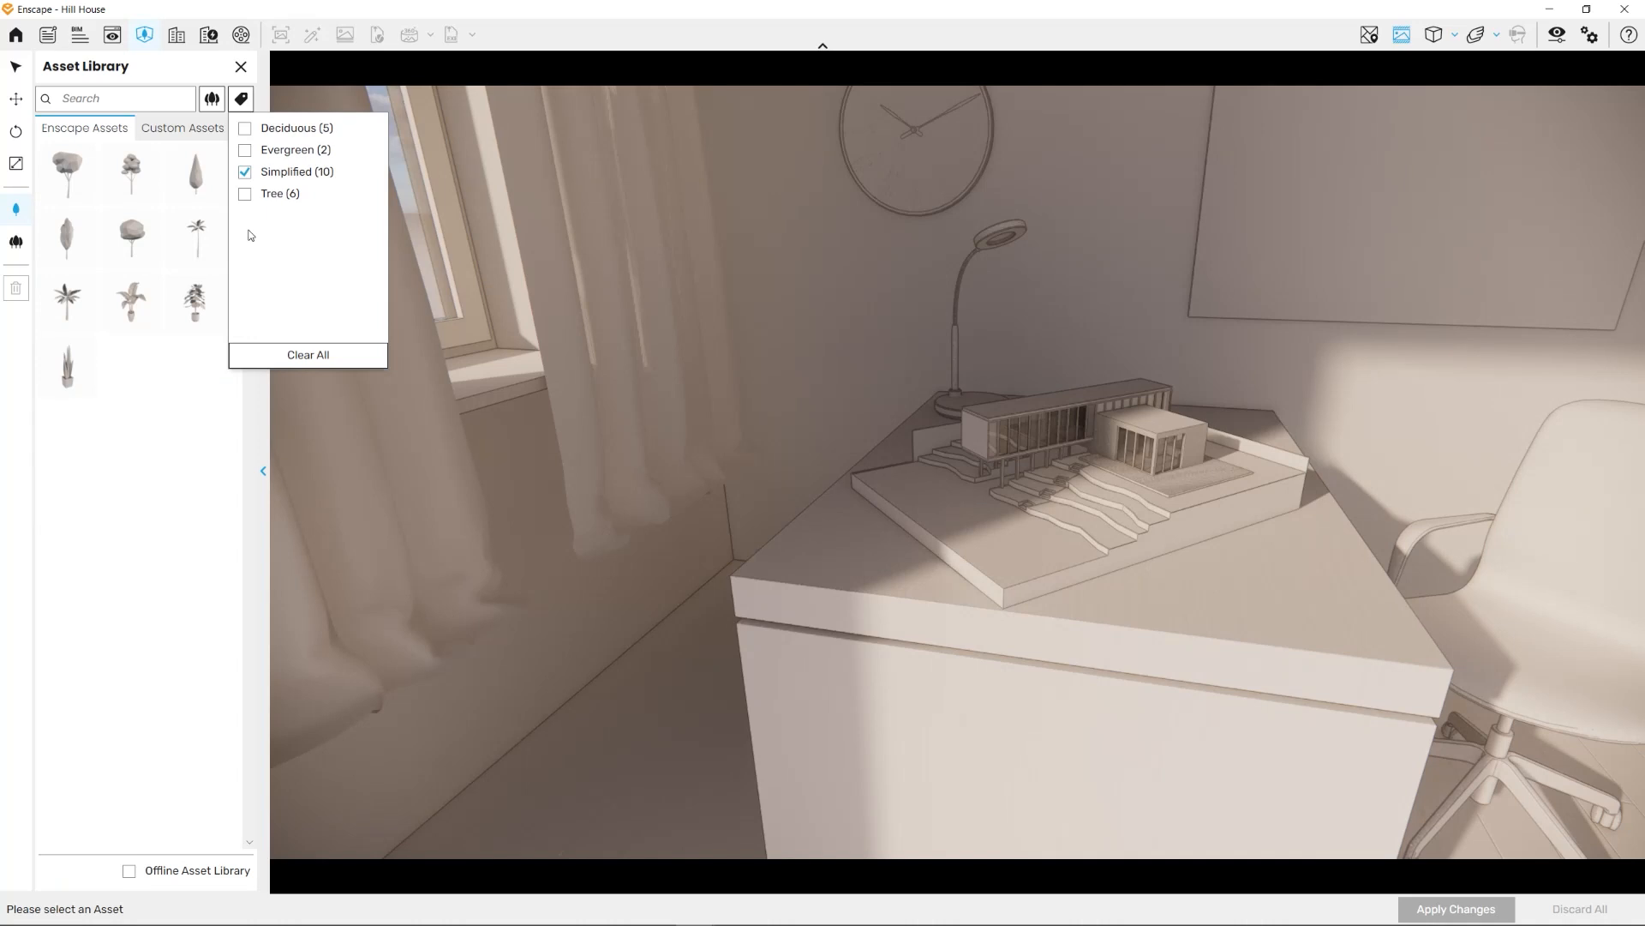
click(179, 403)
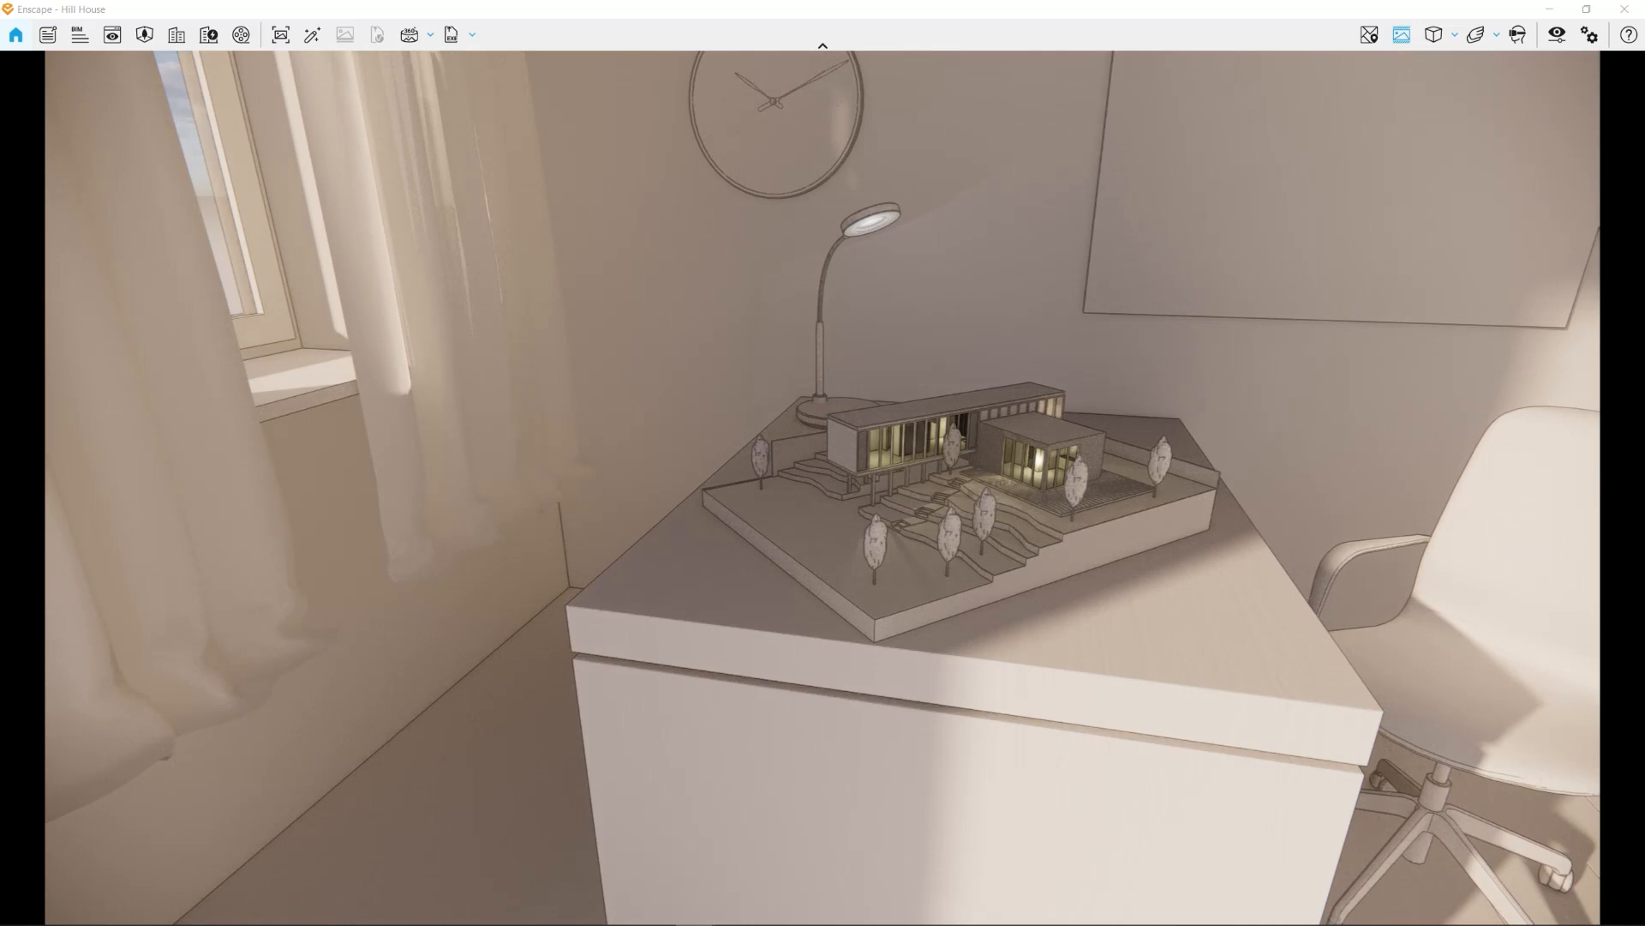
Step: Set the Artificial Light Brightness of the Hill House scene to 134 % and close the visual settings
mouse_move(951, 337)
right_down()
mouse_move(1084, 398)
mouse_move(977, 368)
mouse_move(967, 338)
right_up()
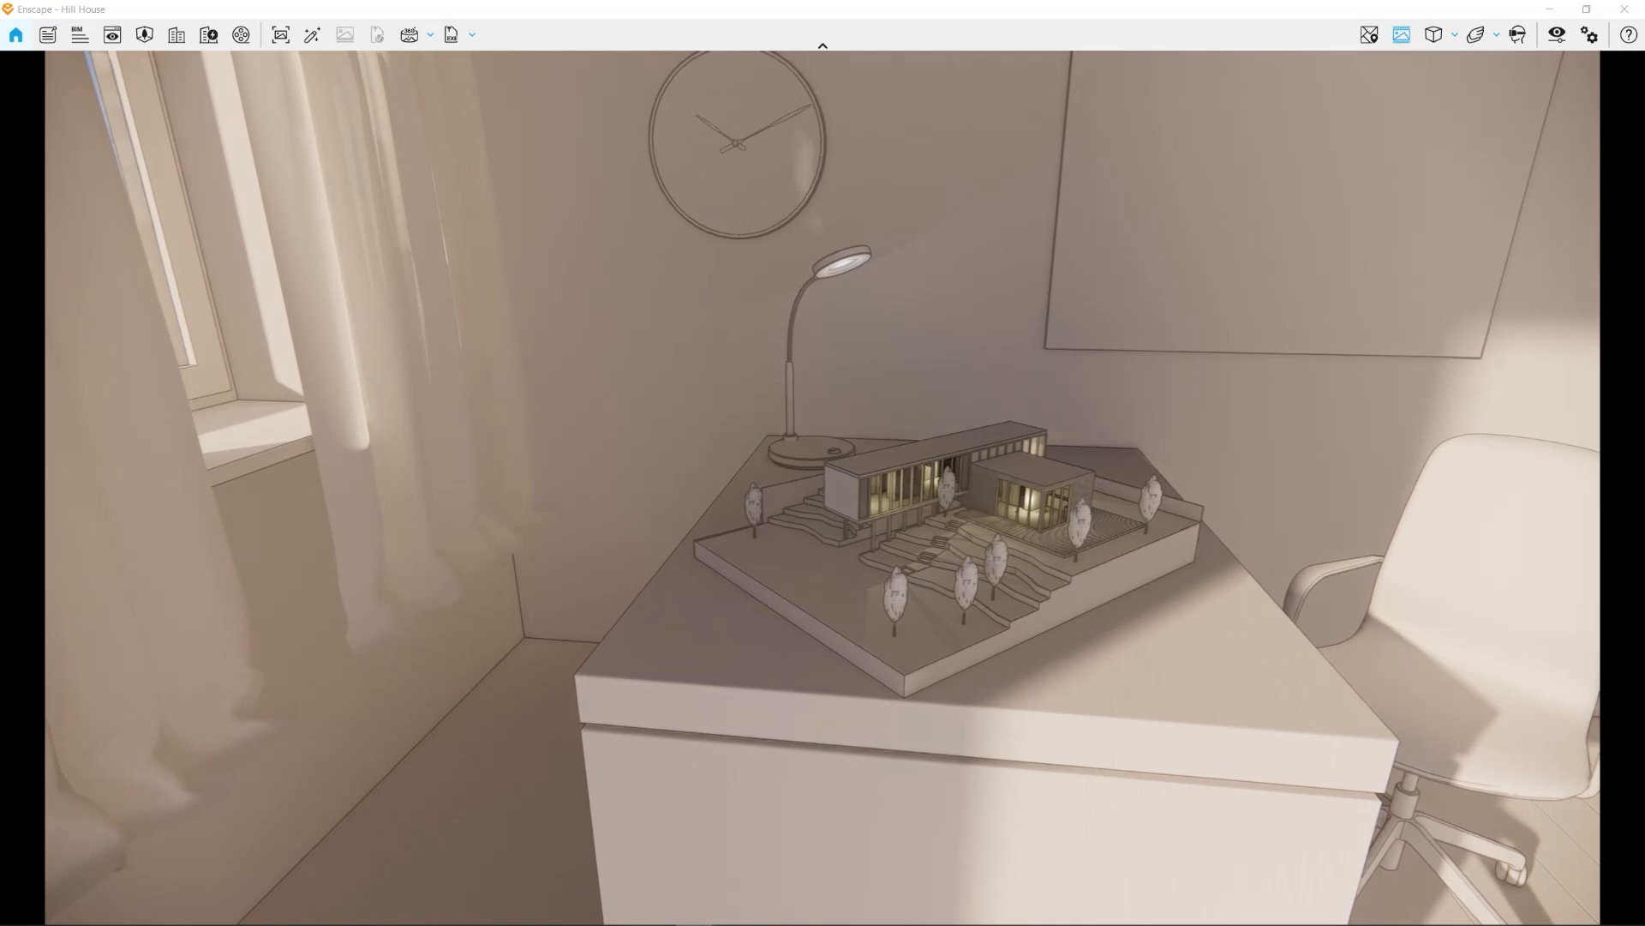
click(244, 225)
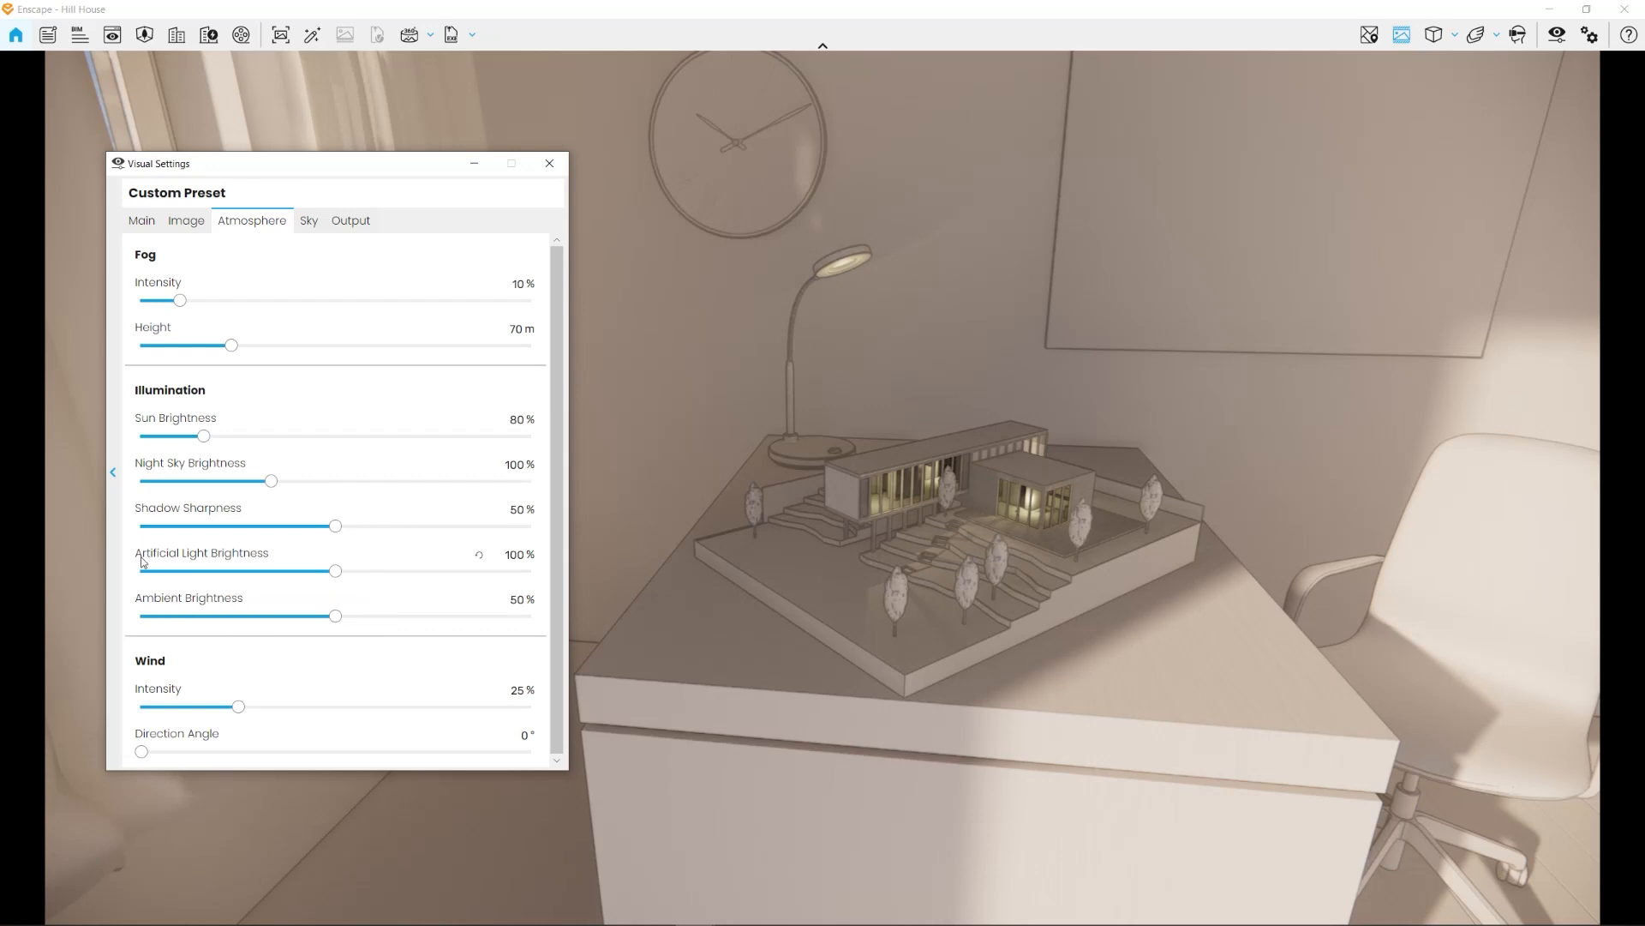
drag(335, 571, 405, 571)
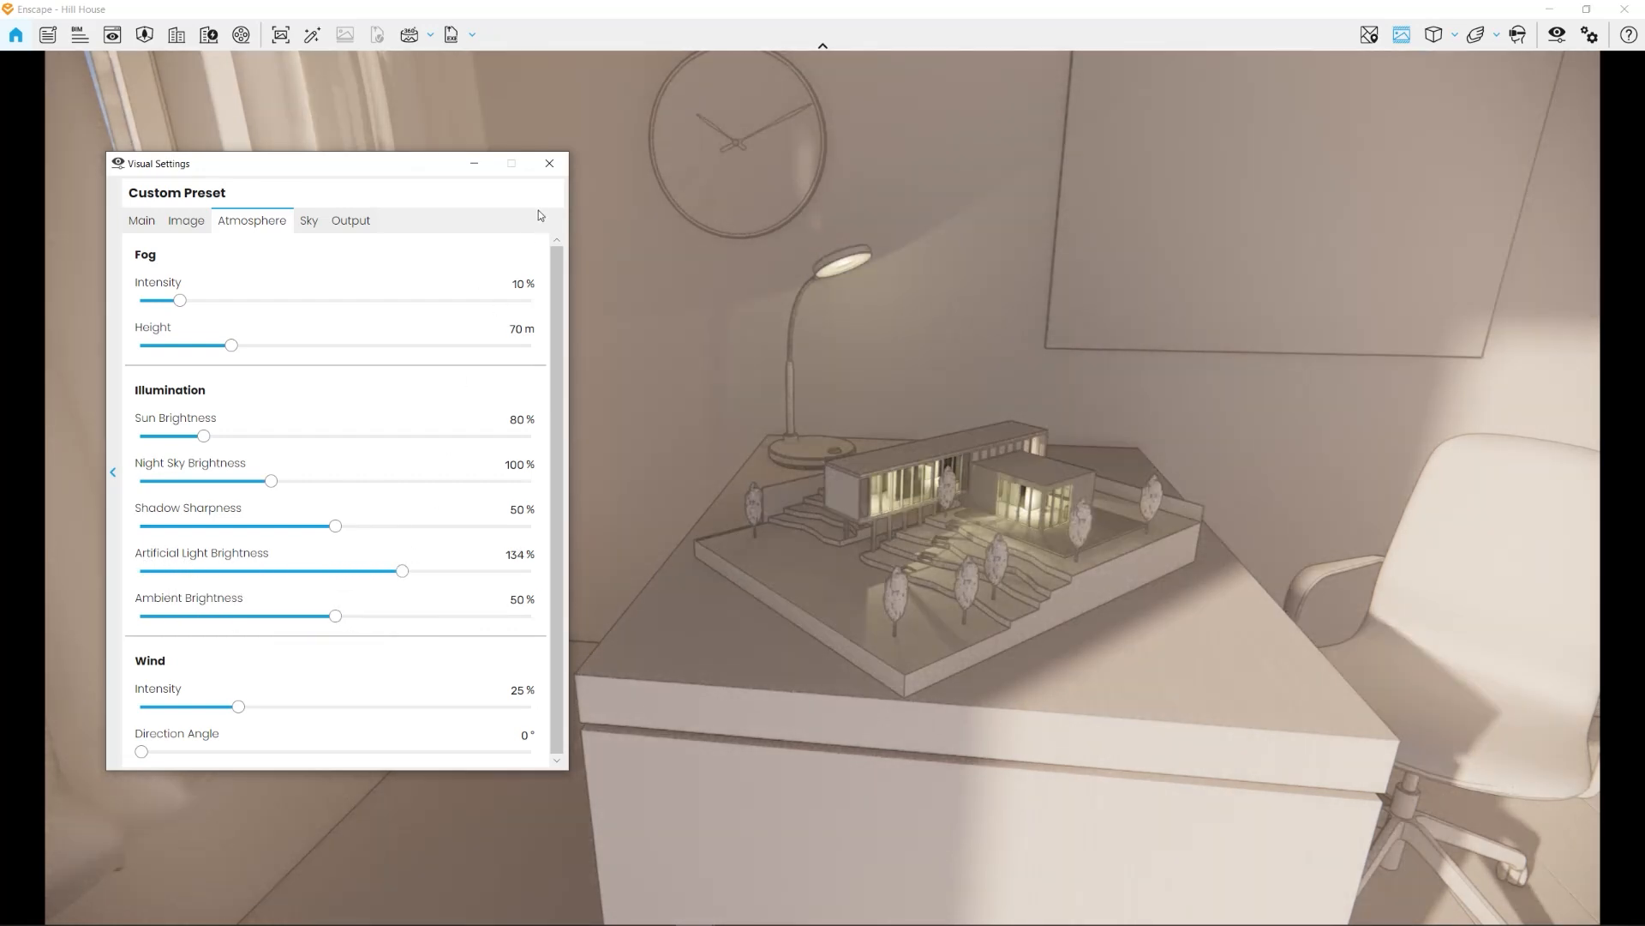
click(549, 164)
Step: Shift the time of day in the Hill House scene and set the Outlines to 8 %
mouse_move(660, 259)
shift+right_down()
mouse_move(728, 259)
mouse_move(660, 258)
shift+right_up()
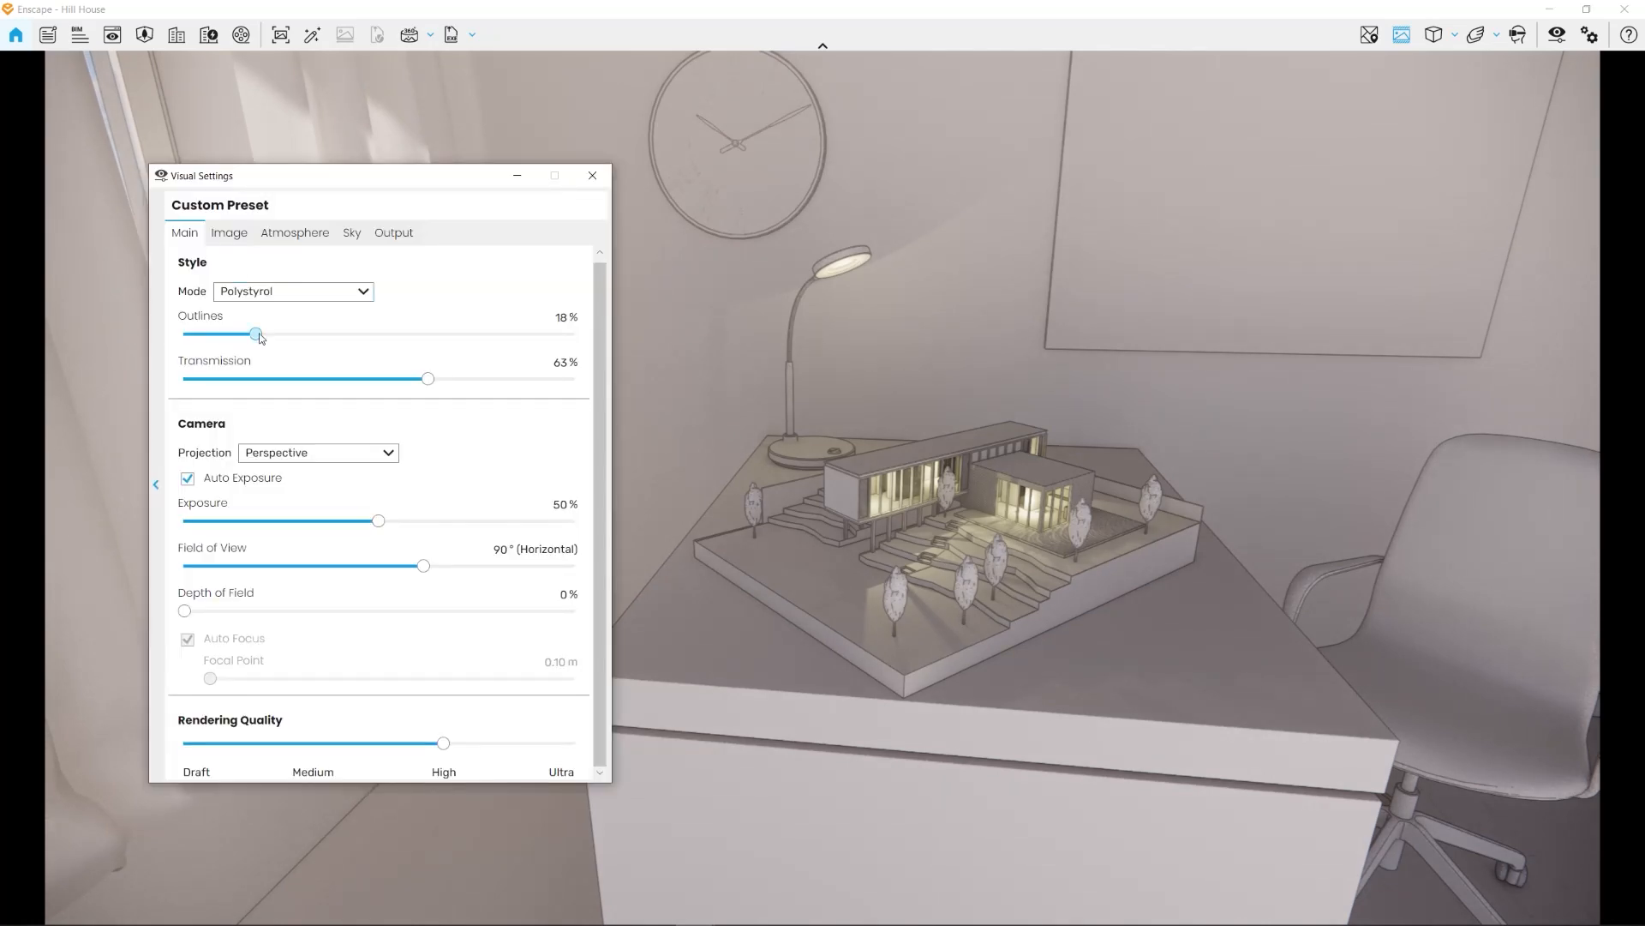
drag(257, 334, 218, 335)
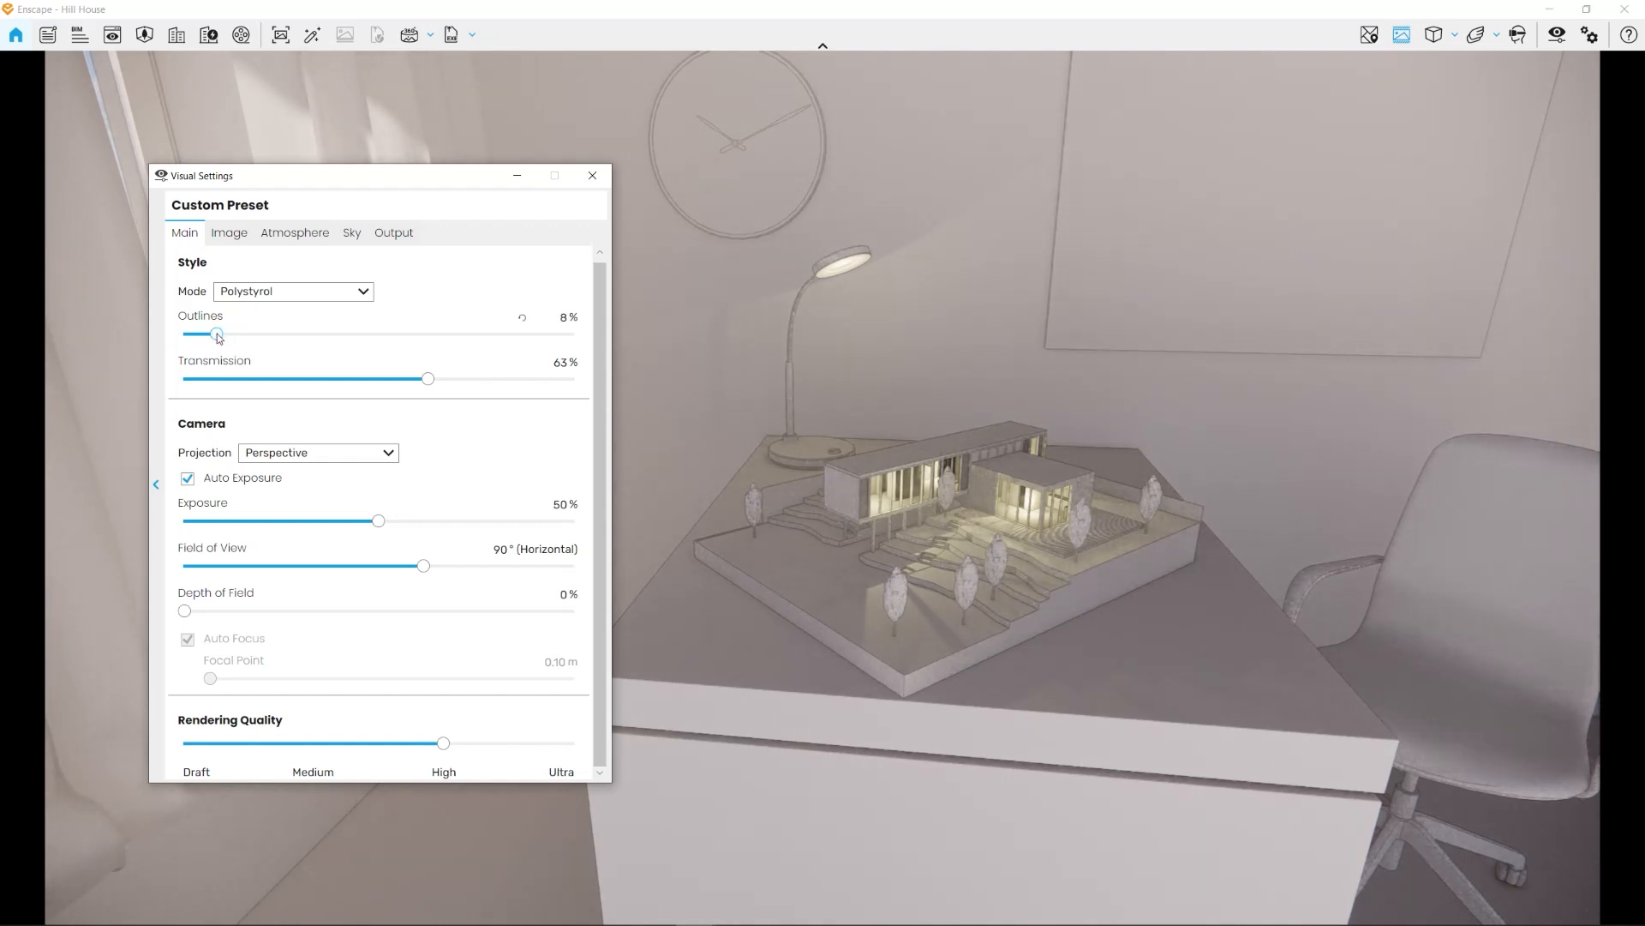
click(592, 175)
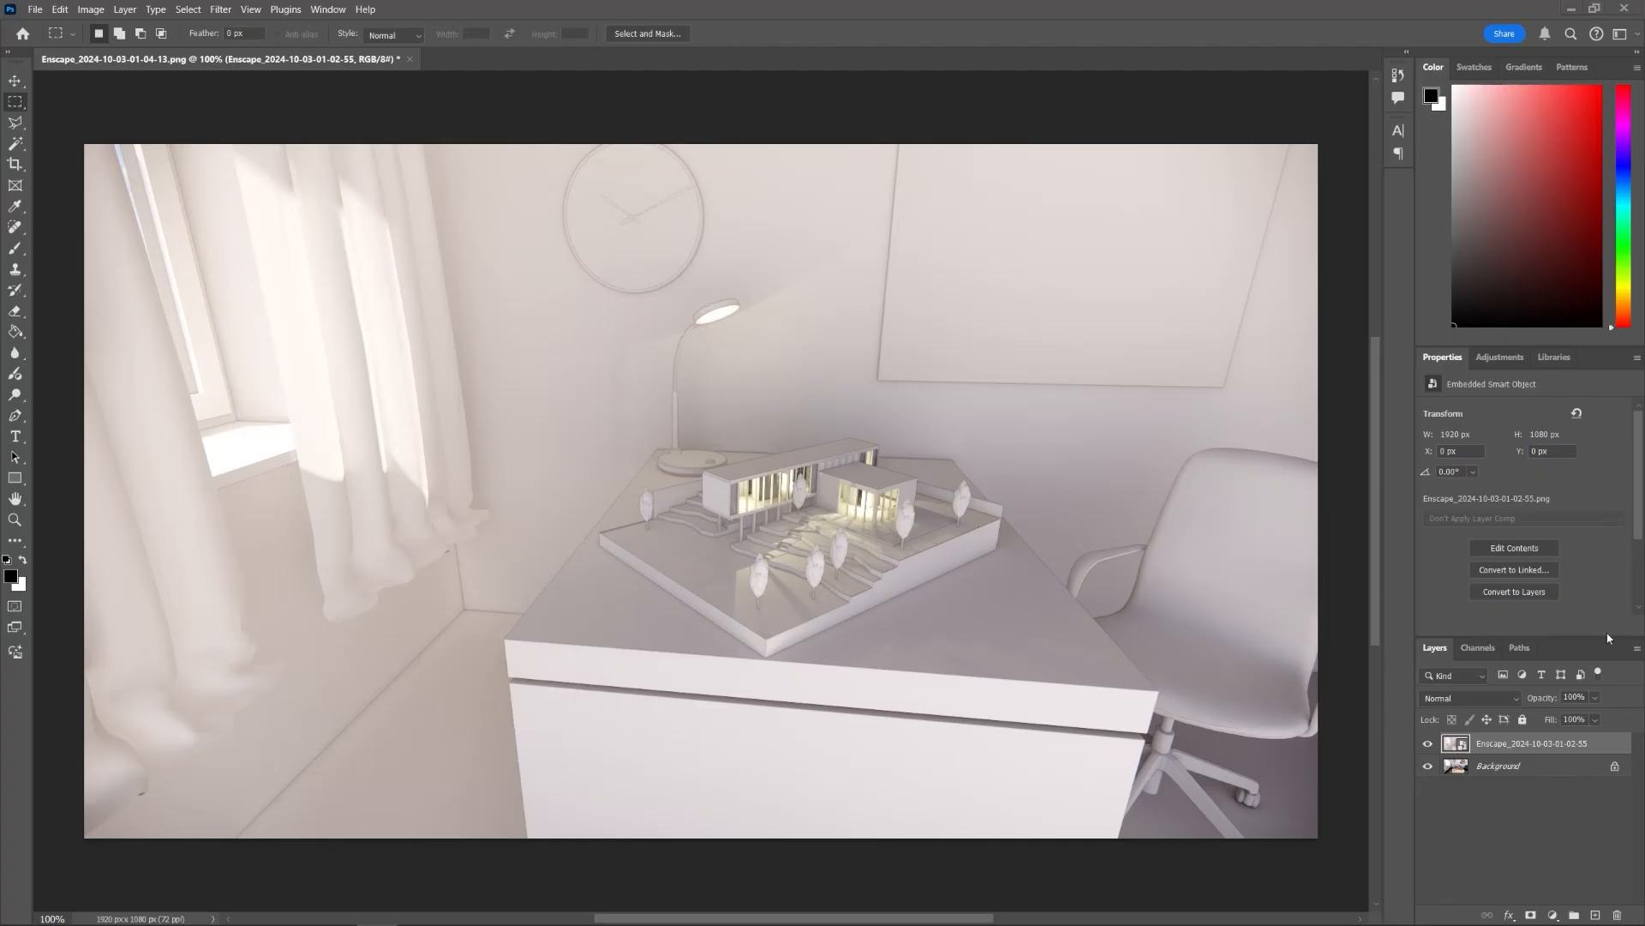
drag(1166, 512, 868, 463)
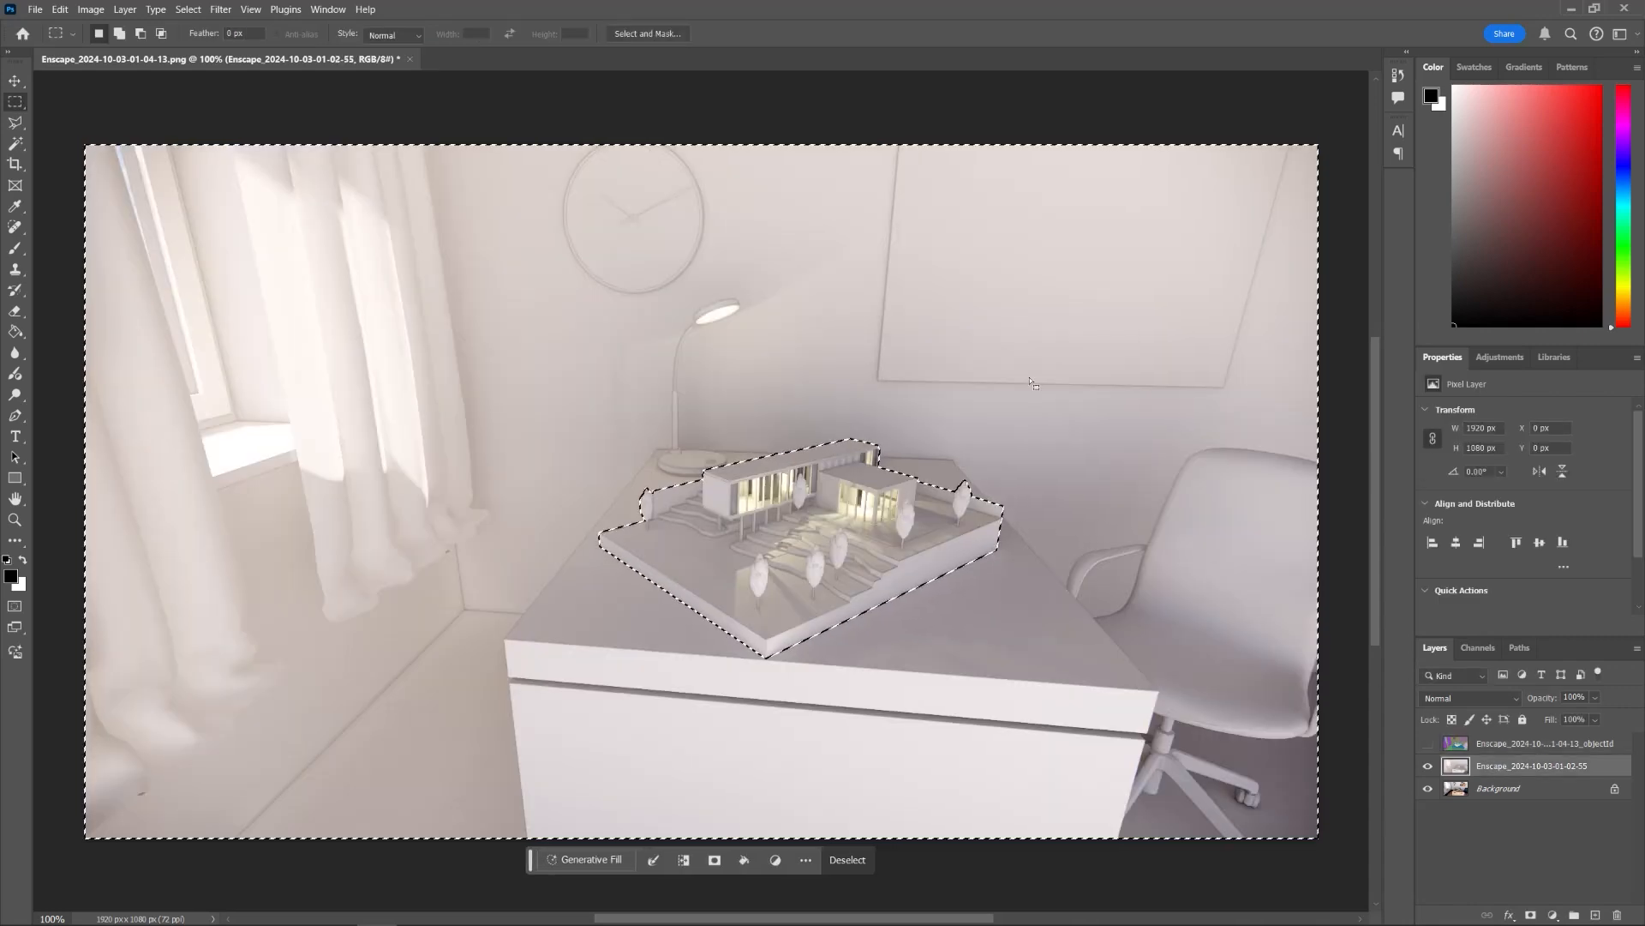
key(Delete)
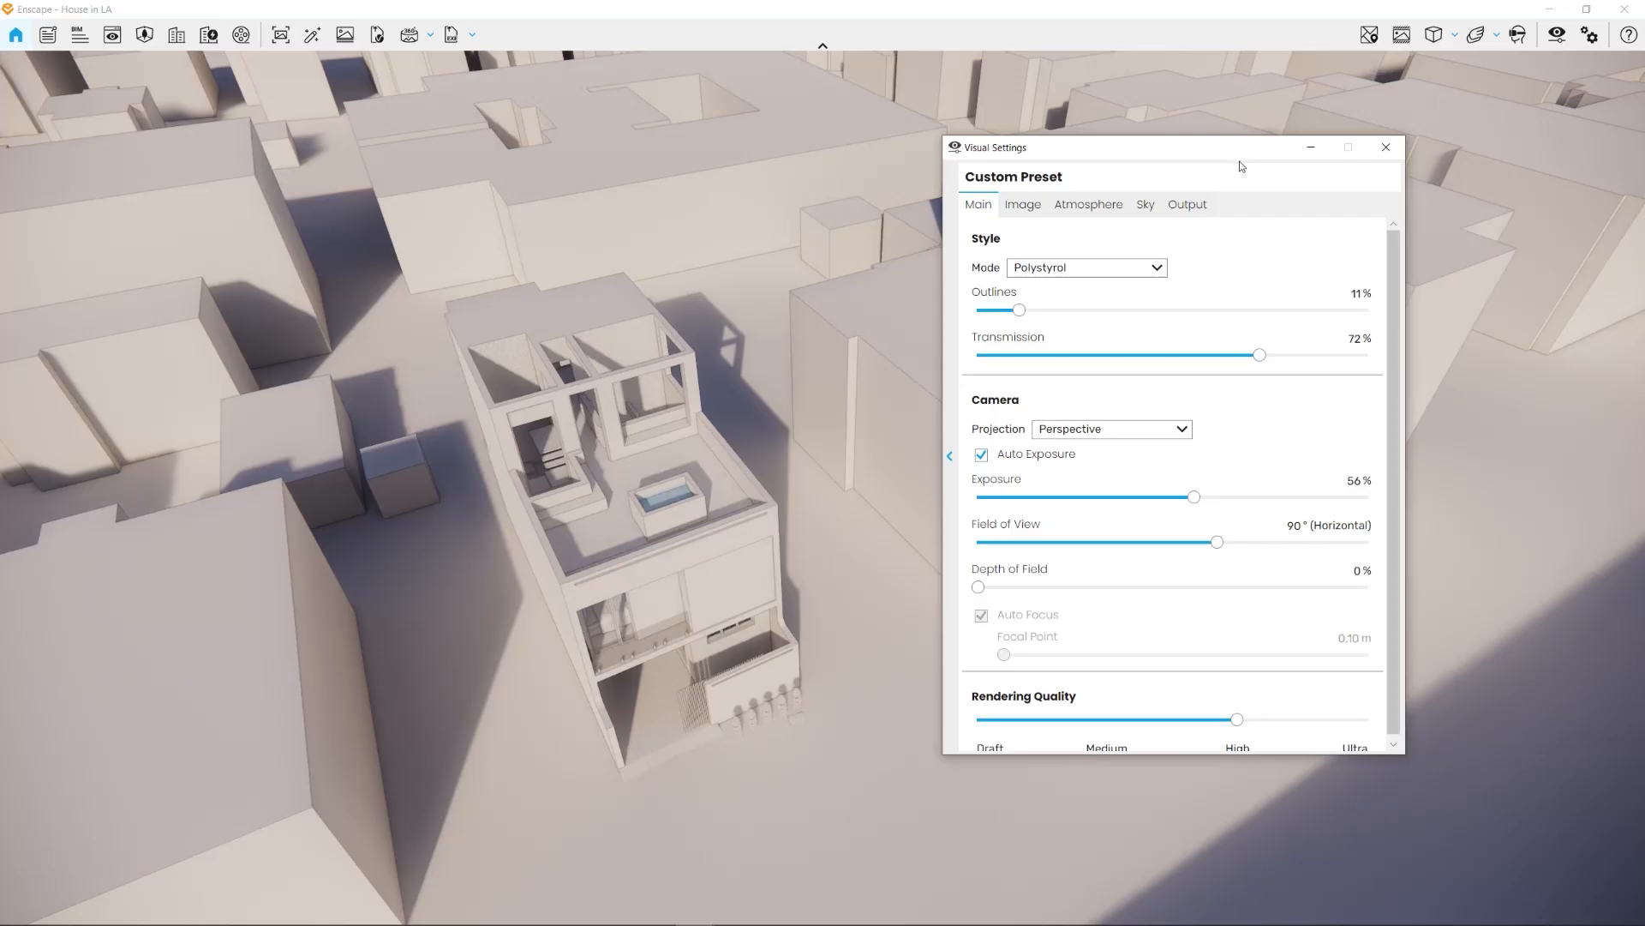
Step: Switch the House in LA scene to the Light View mode and shift the time of day over the aerial view
click(1157, 269)
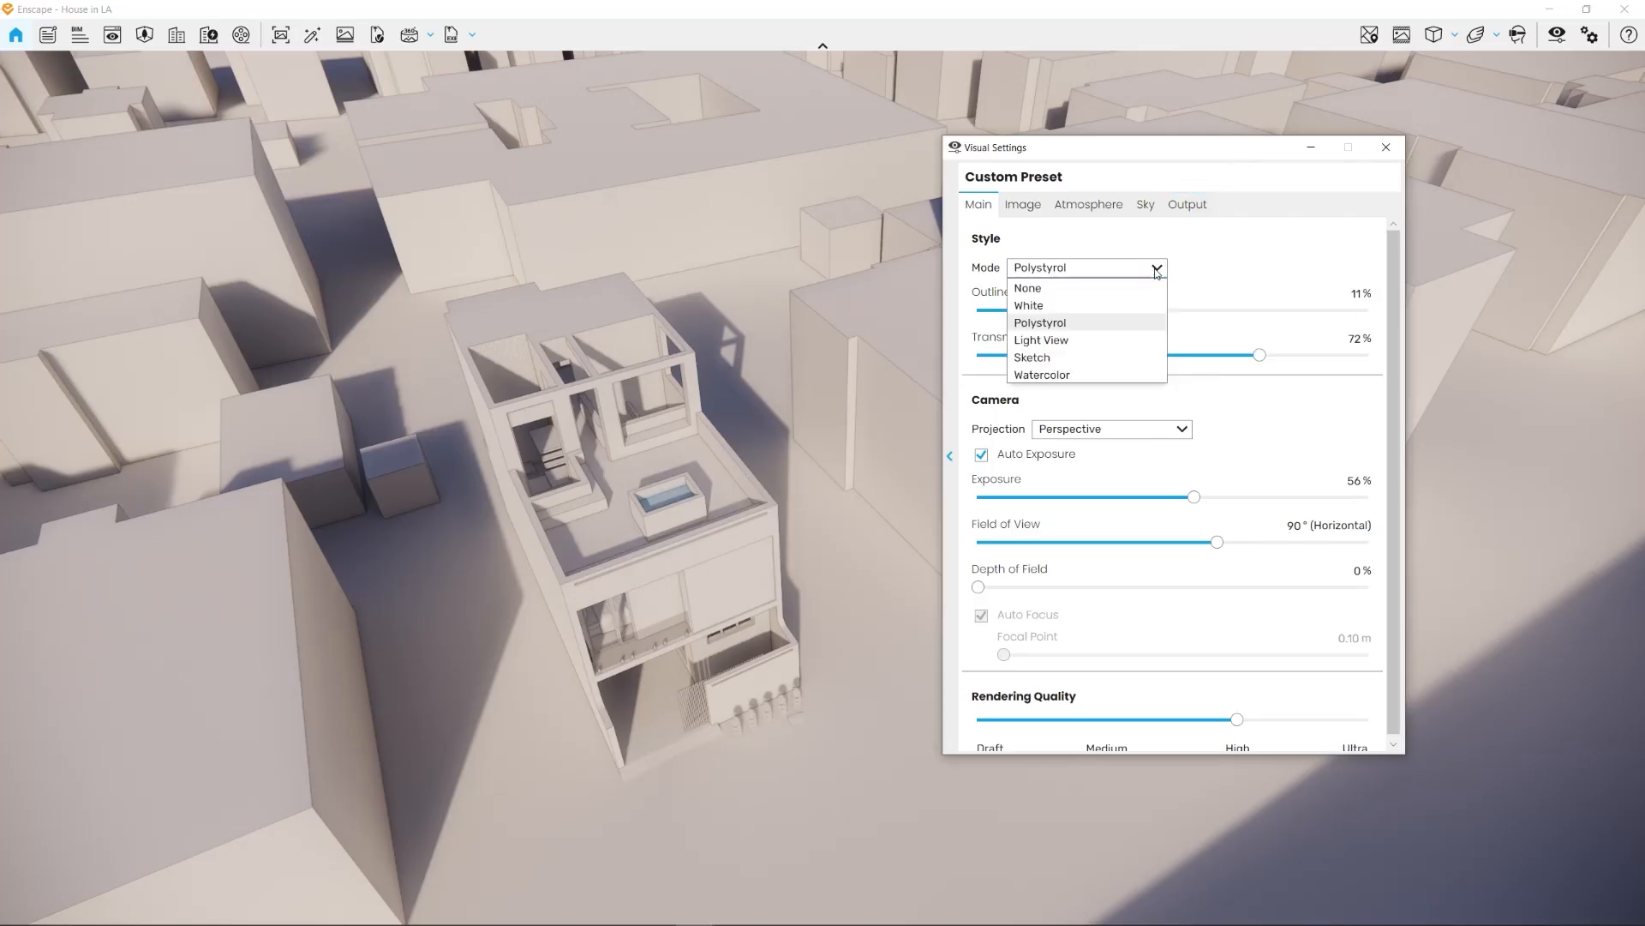
click(1093, 341)
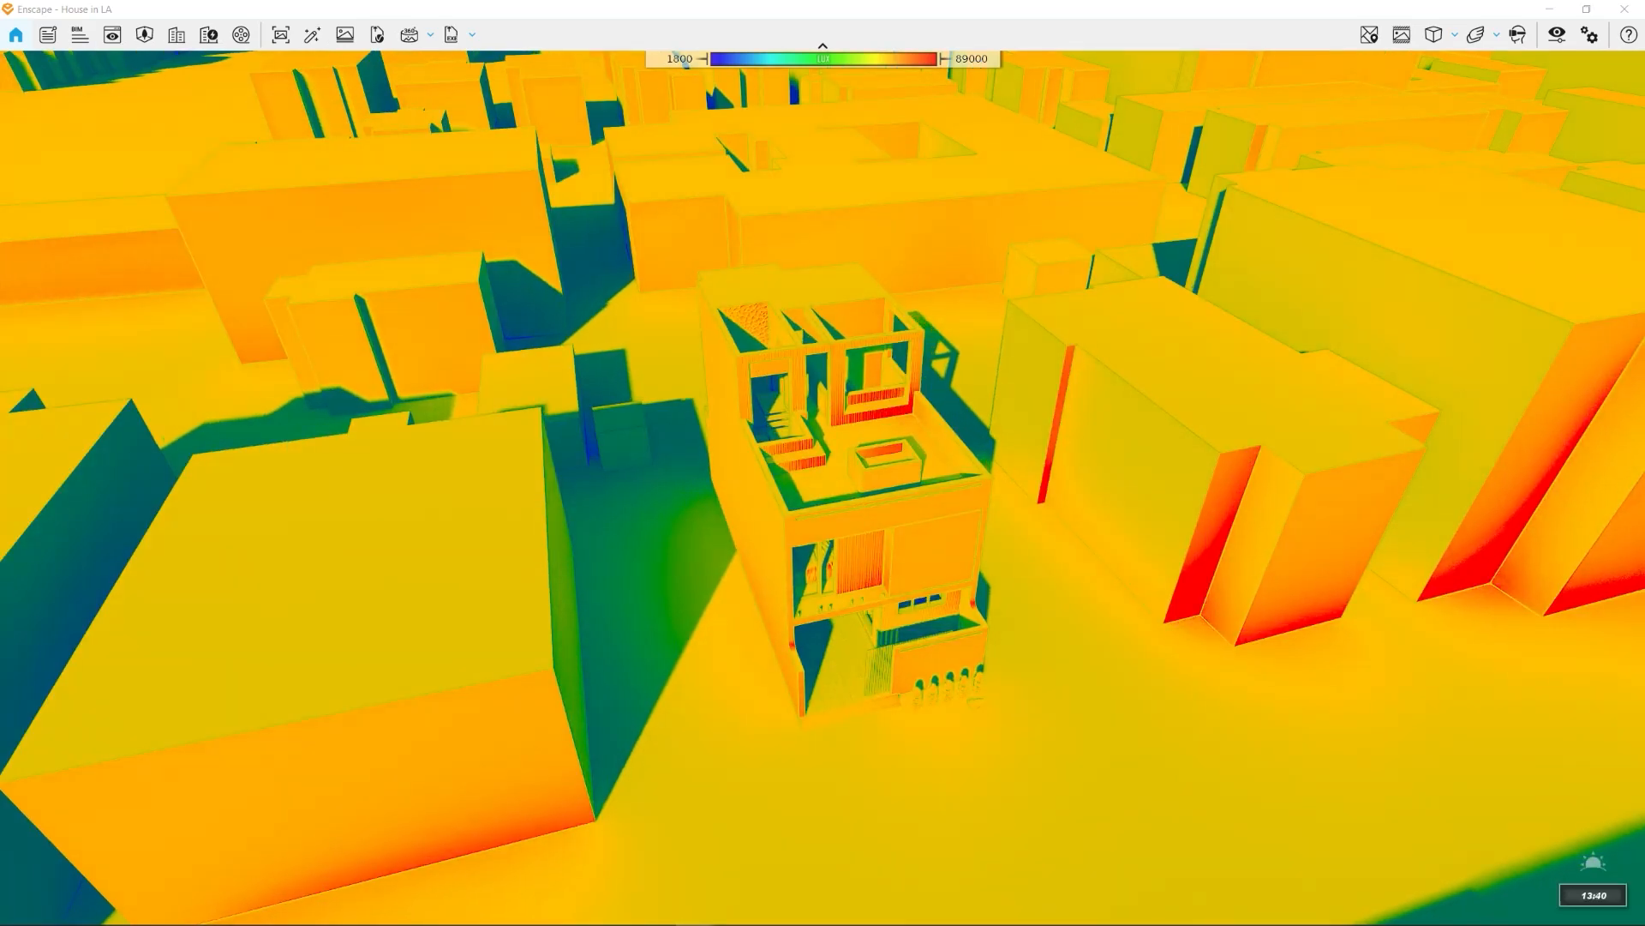
key(u)
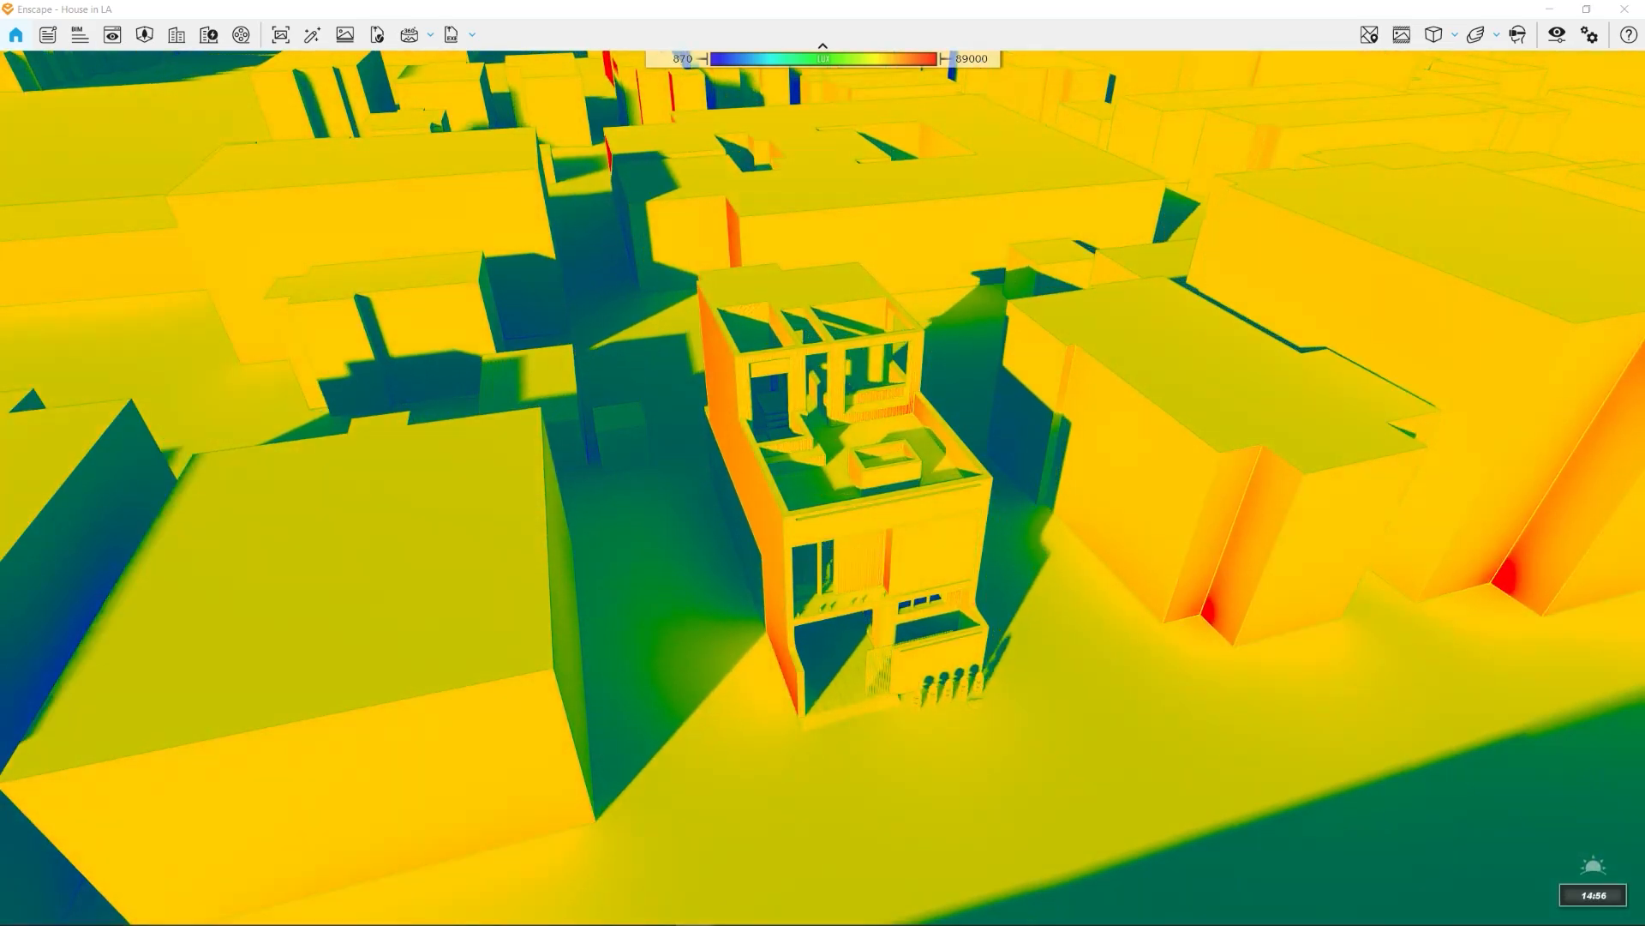
key(u)
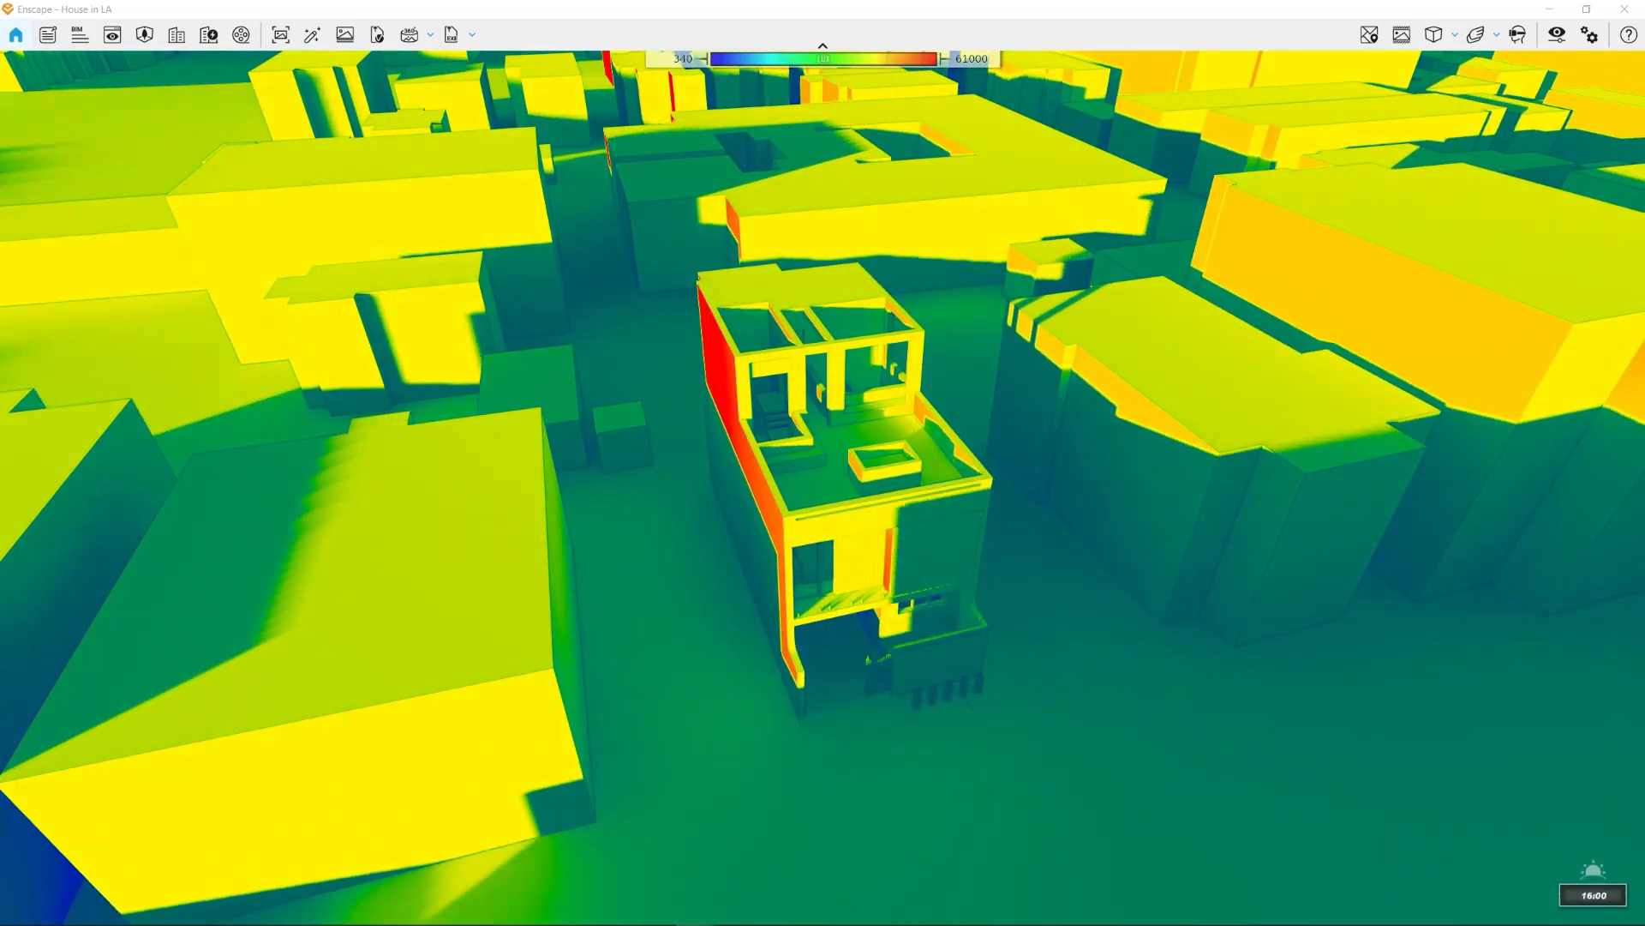
key(u)
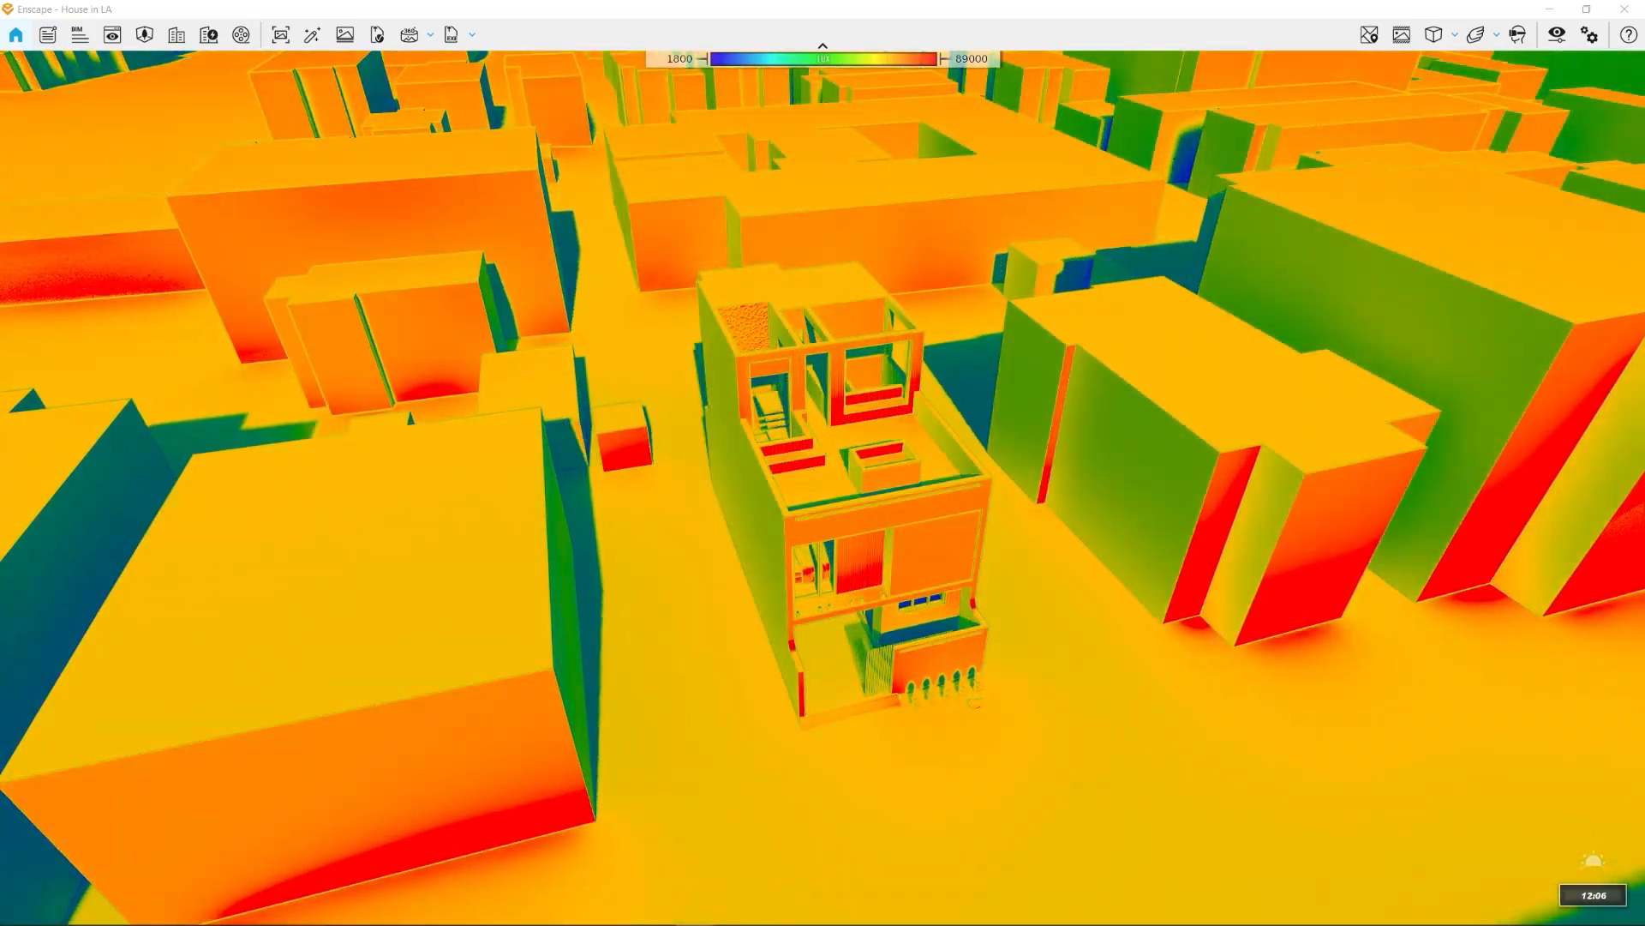
key(u)
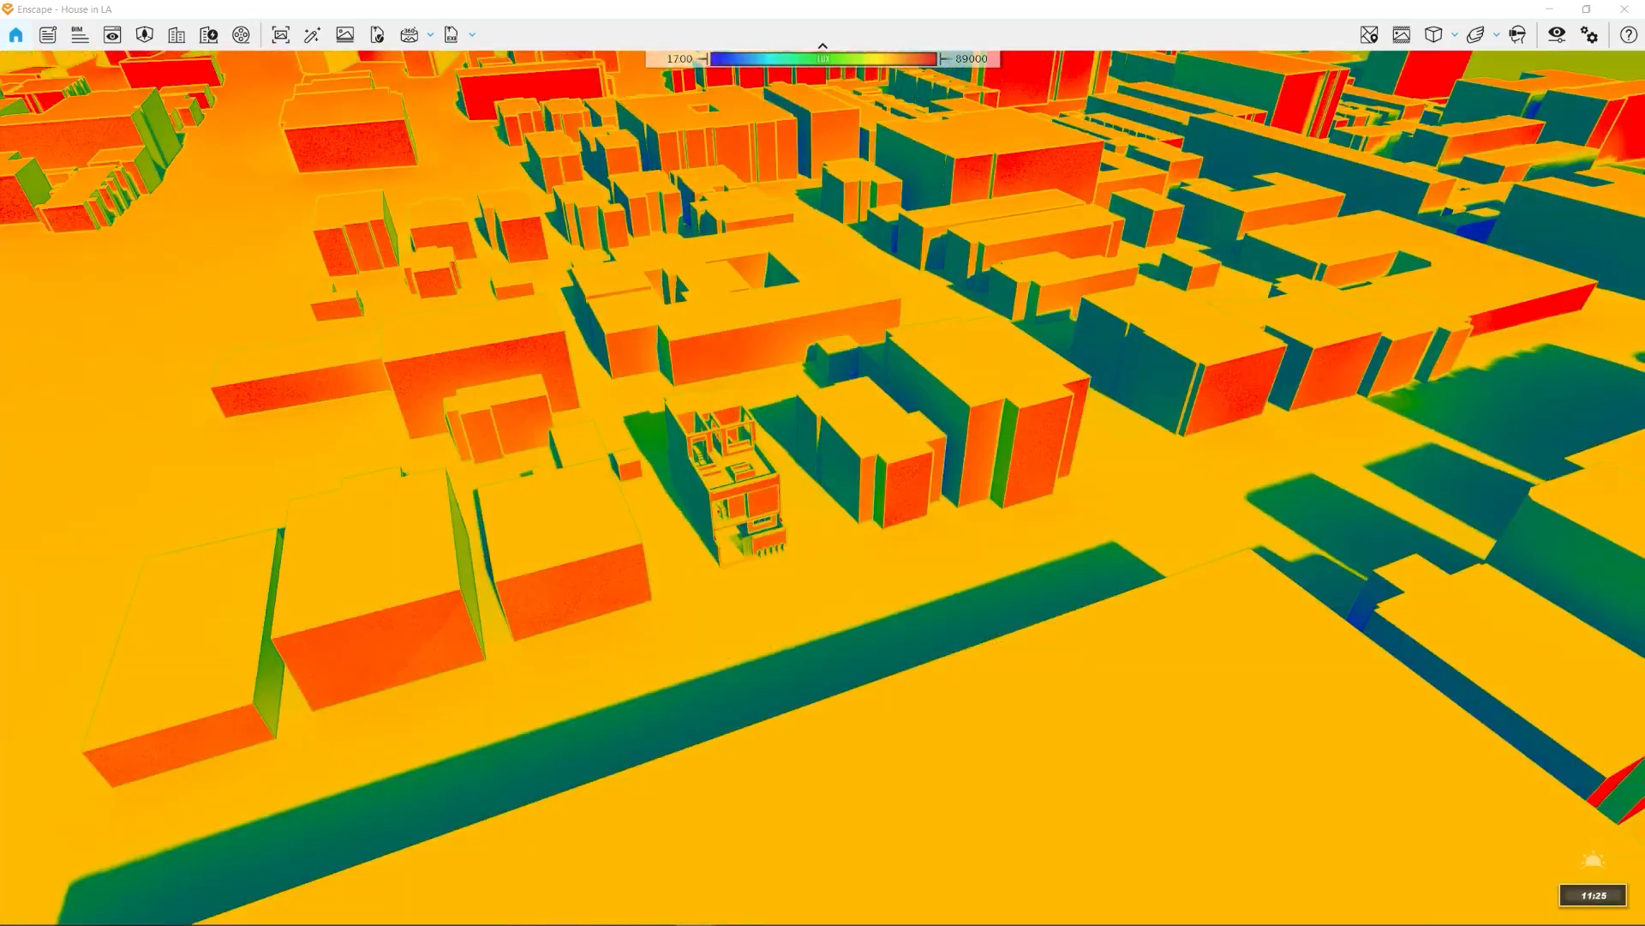
key(u)
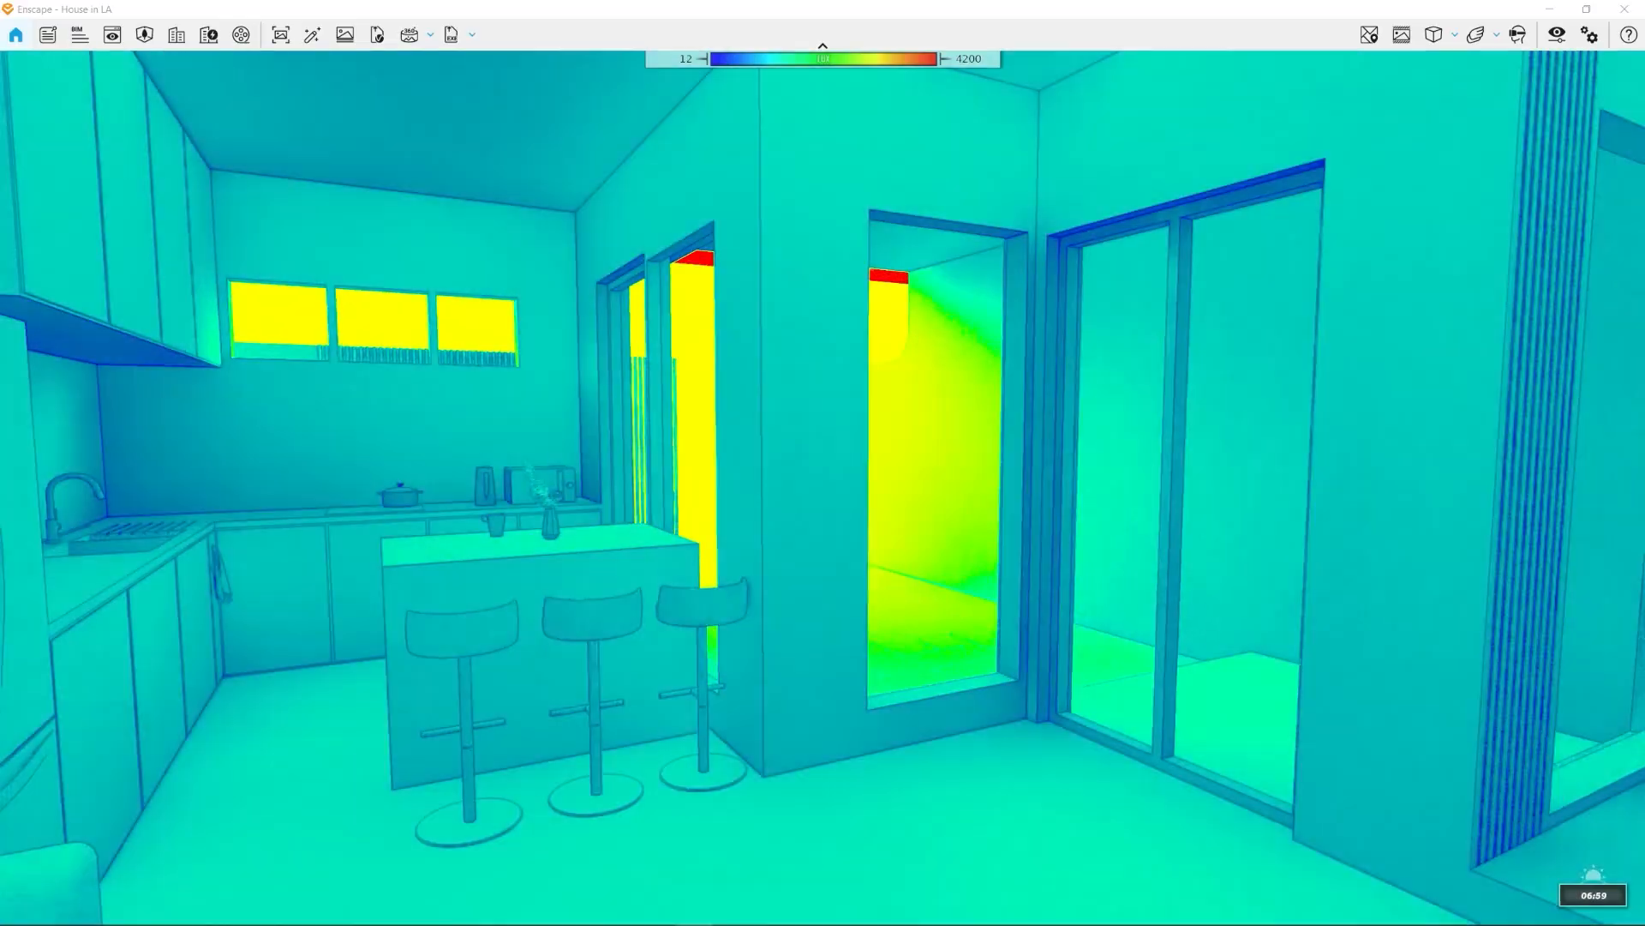
Step: Shift the time of day back and forth in the Light View interior and close the visual settings
key(i)
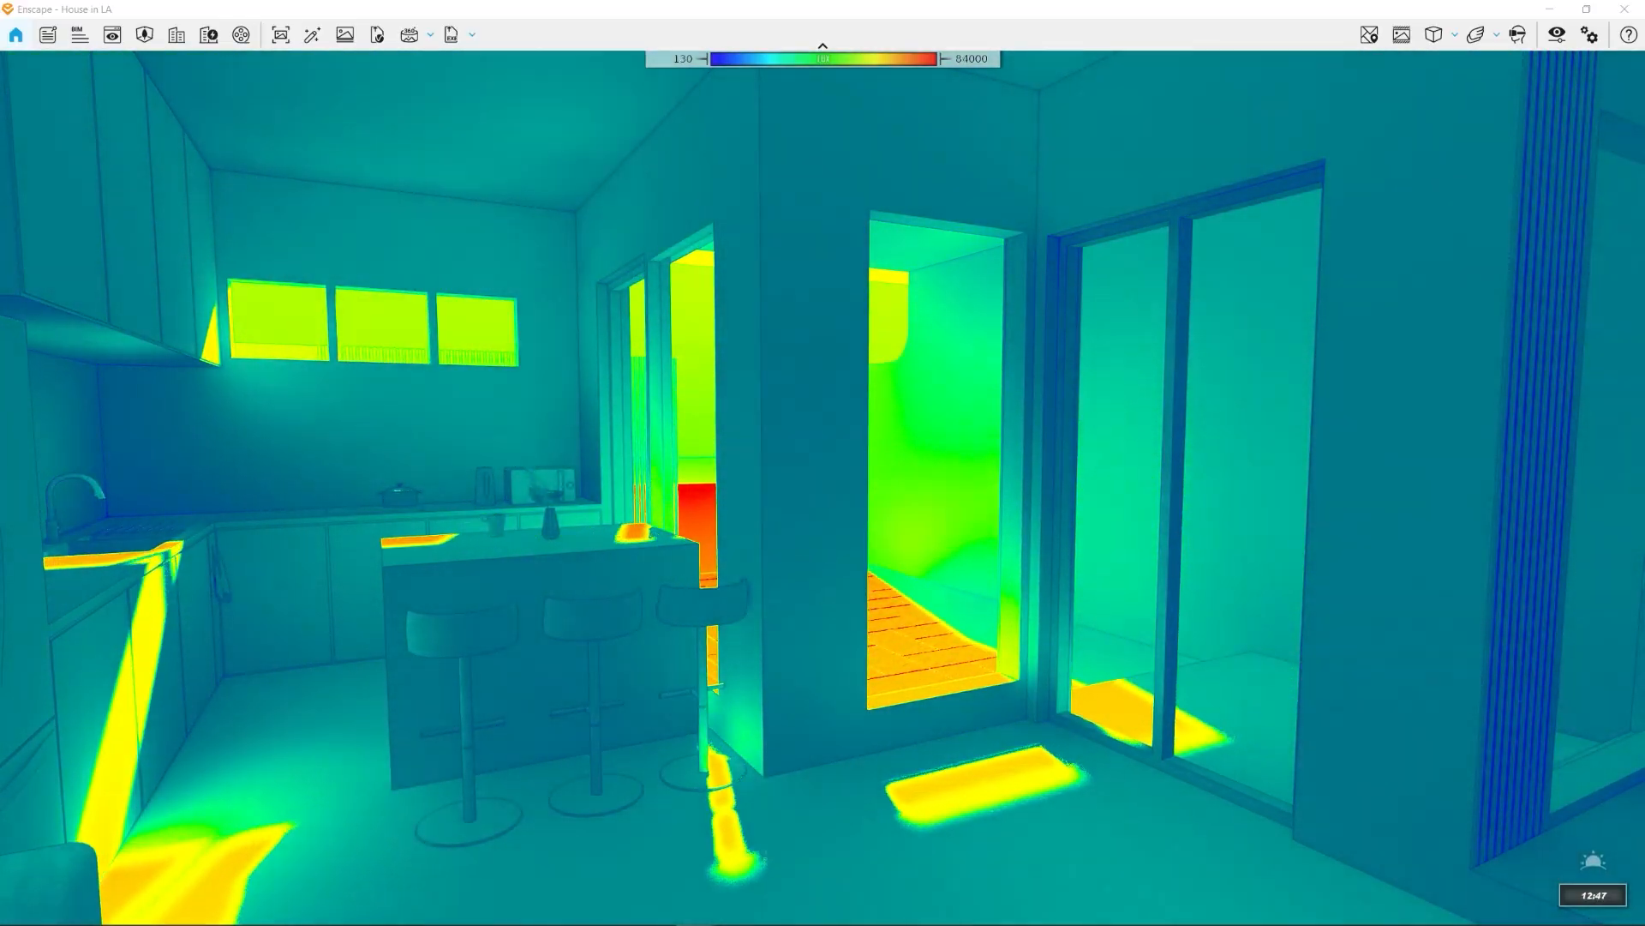
key(u)
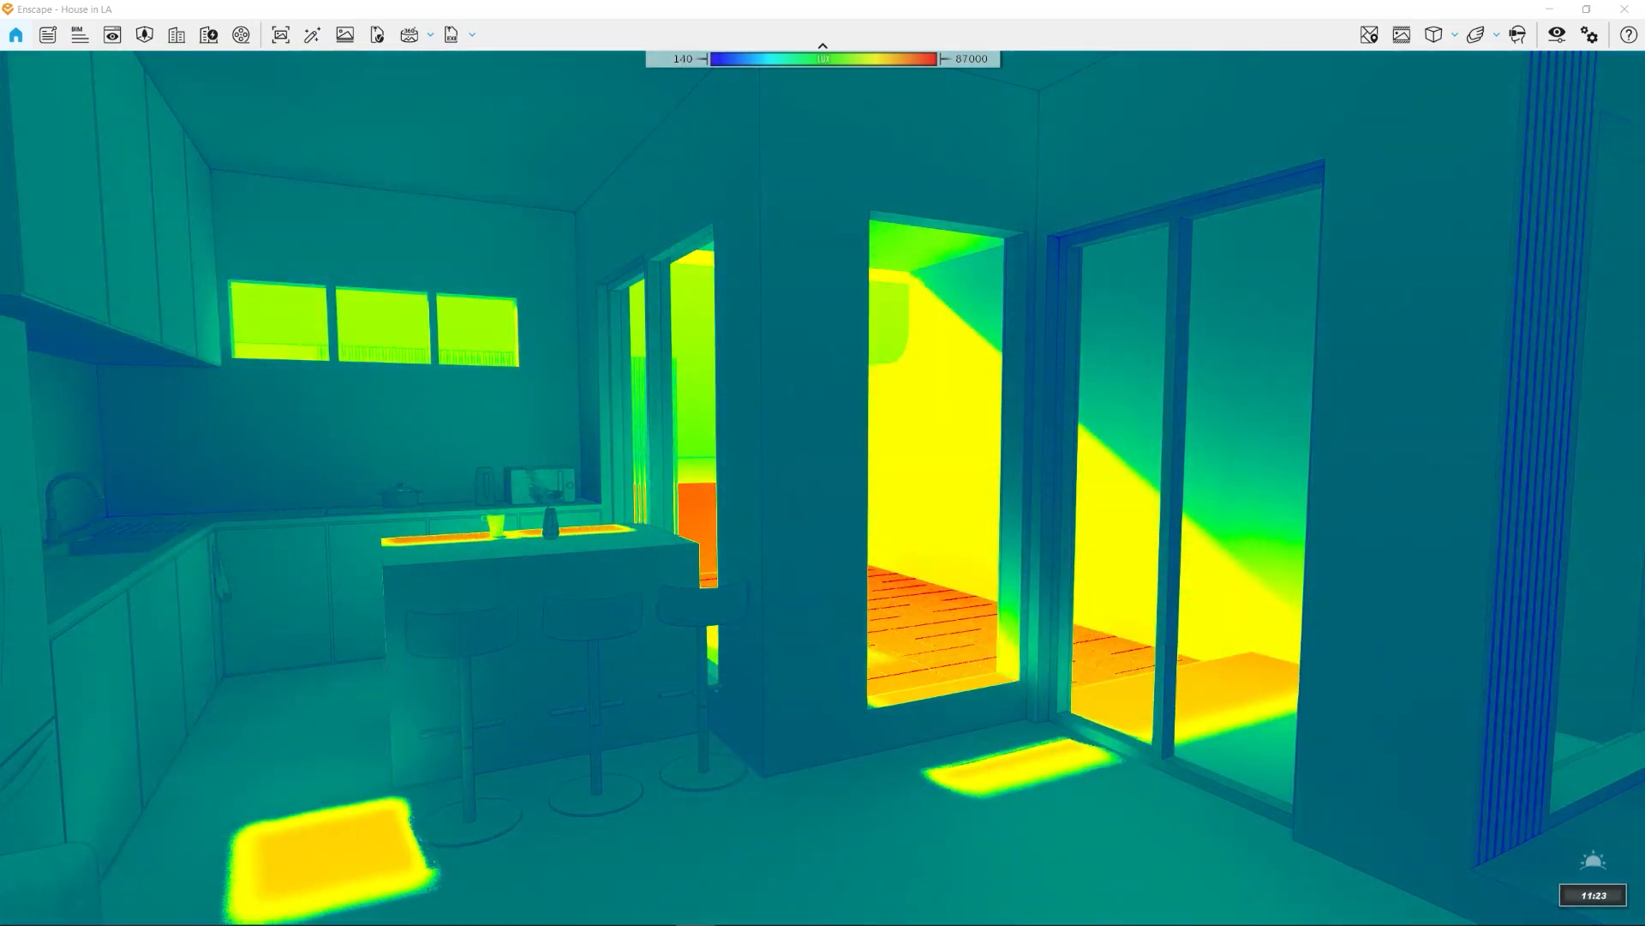
key(u)
drag(823, 463, 1217, 493)
drag(686, 591, 865, 597)
key(i)
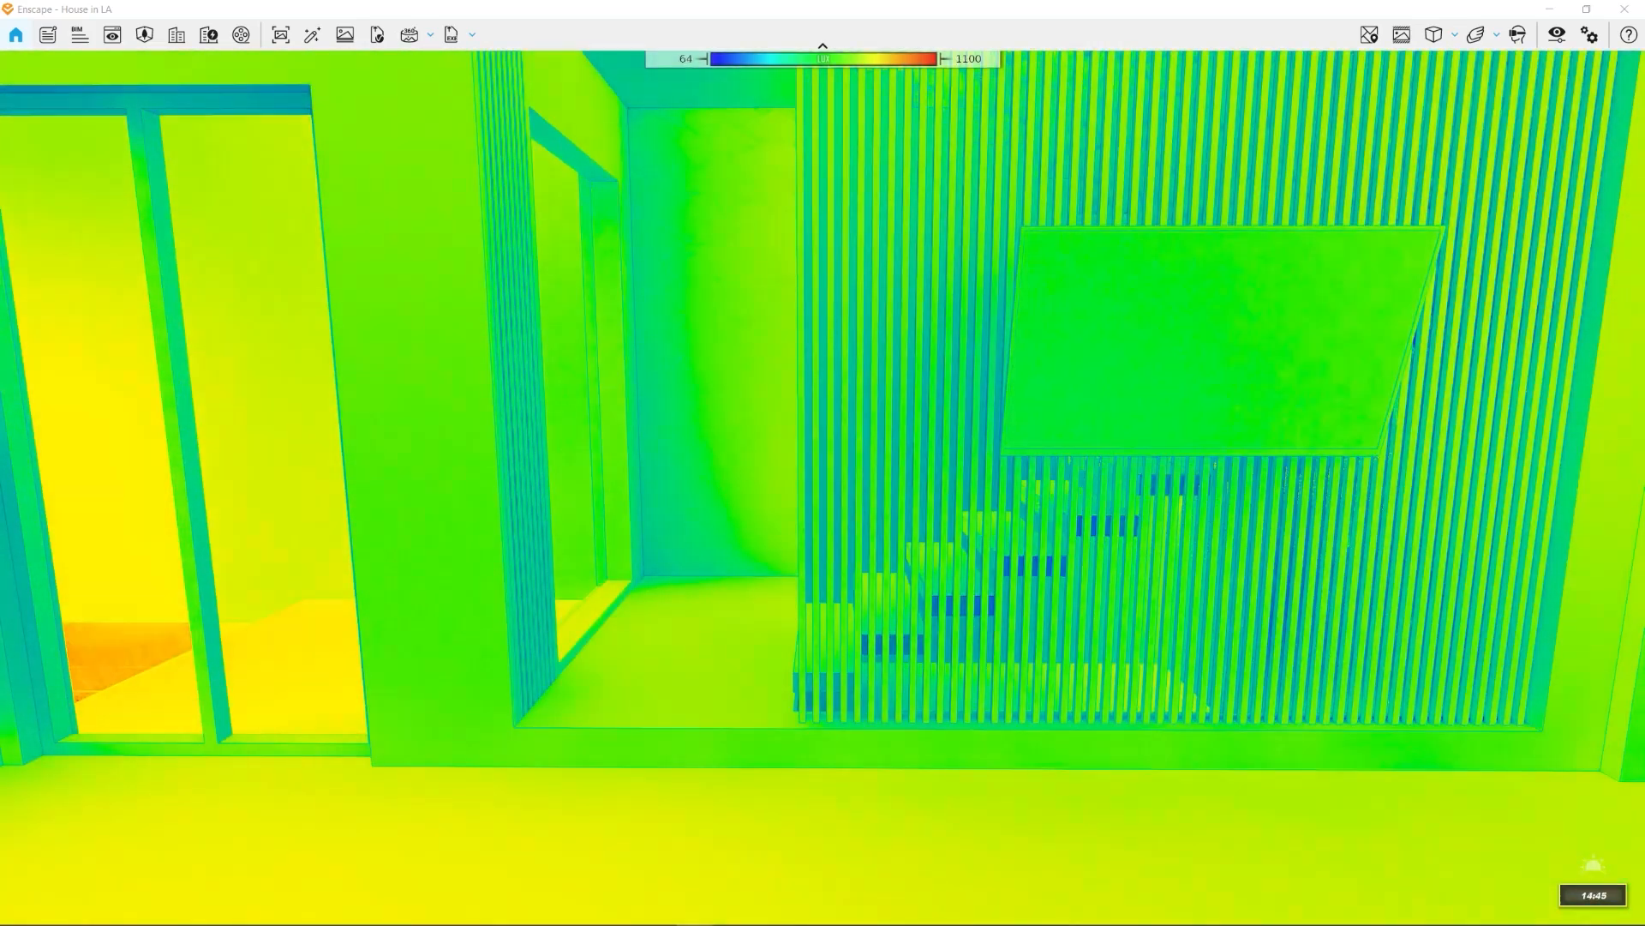
key(u)
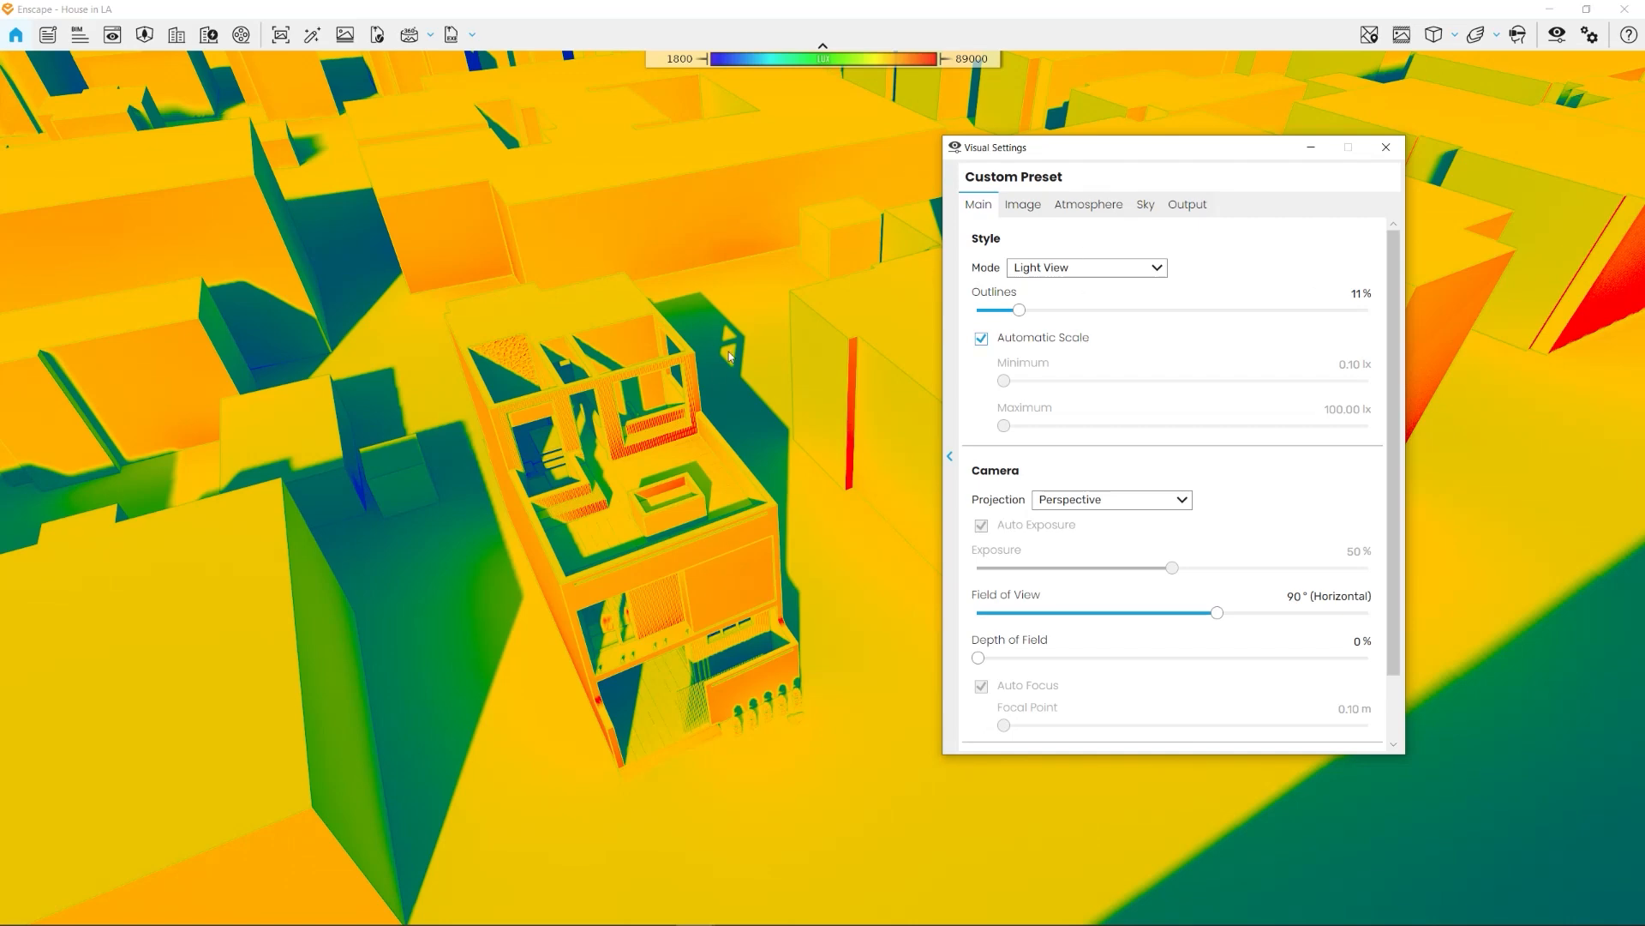
mouse_move(607, 634)
right_down()
mouse_move(917, 586)
mouse_move(626, 609)
right_up()
click(1386, 147)
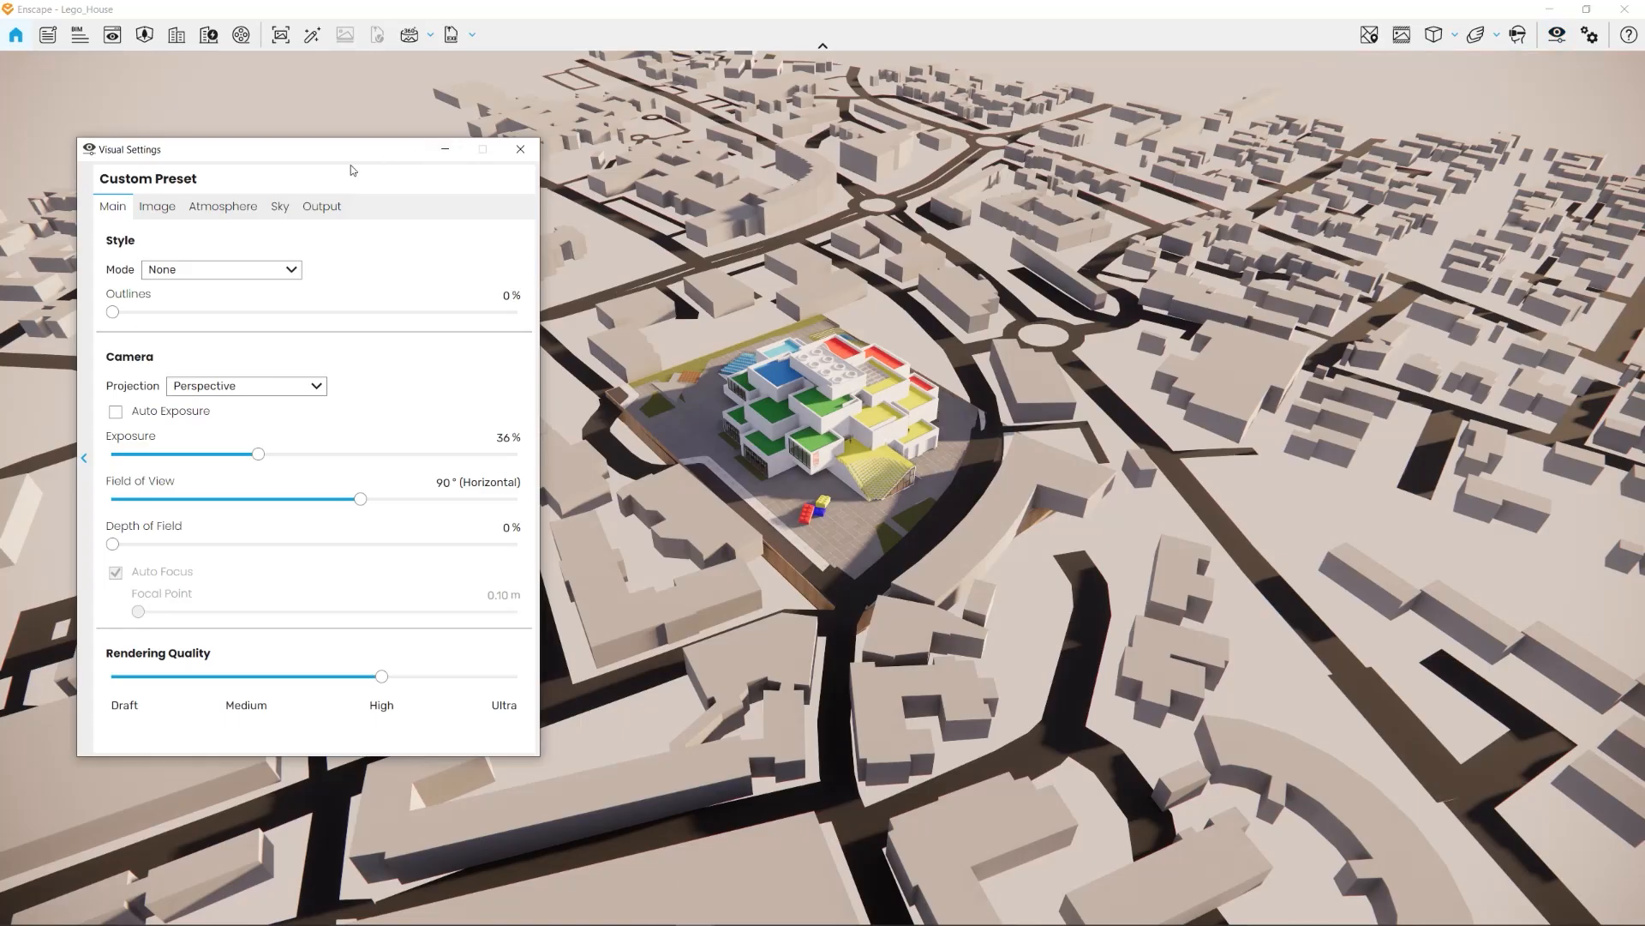
Step: Switch the Lego House scene to Sketch mode, compare Thick and Normal outlines, and set the Outlines to Thin
click(292, 270)
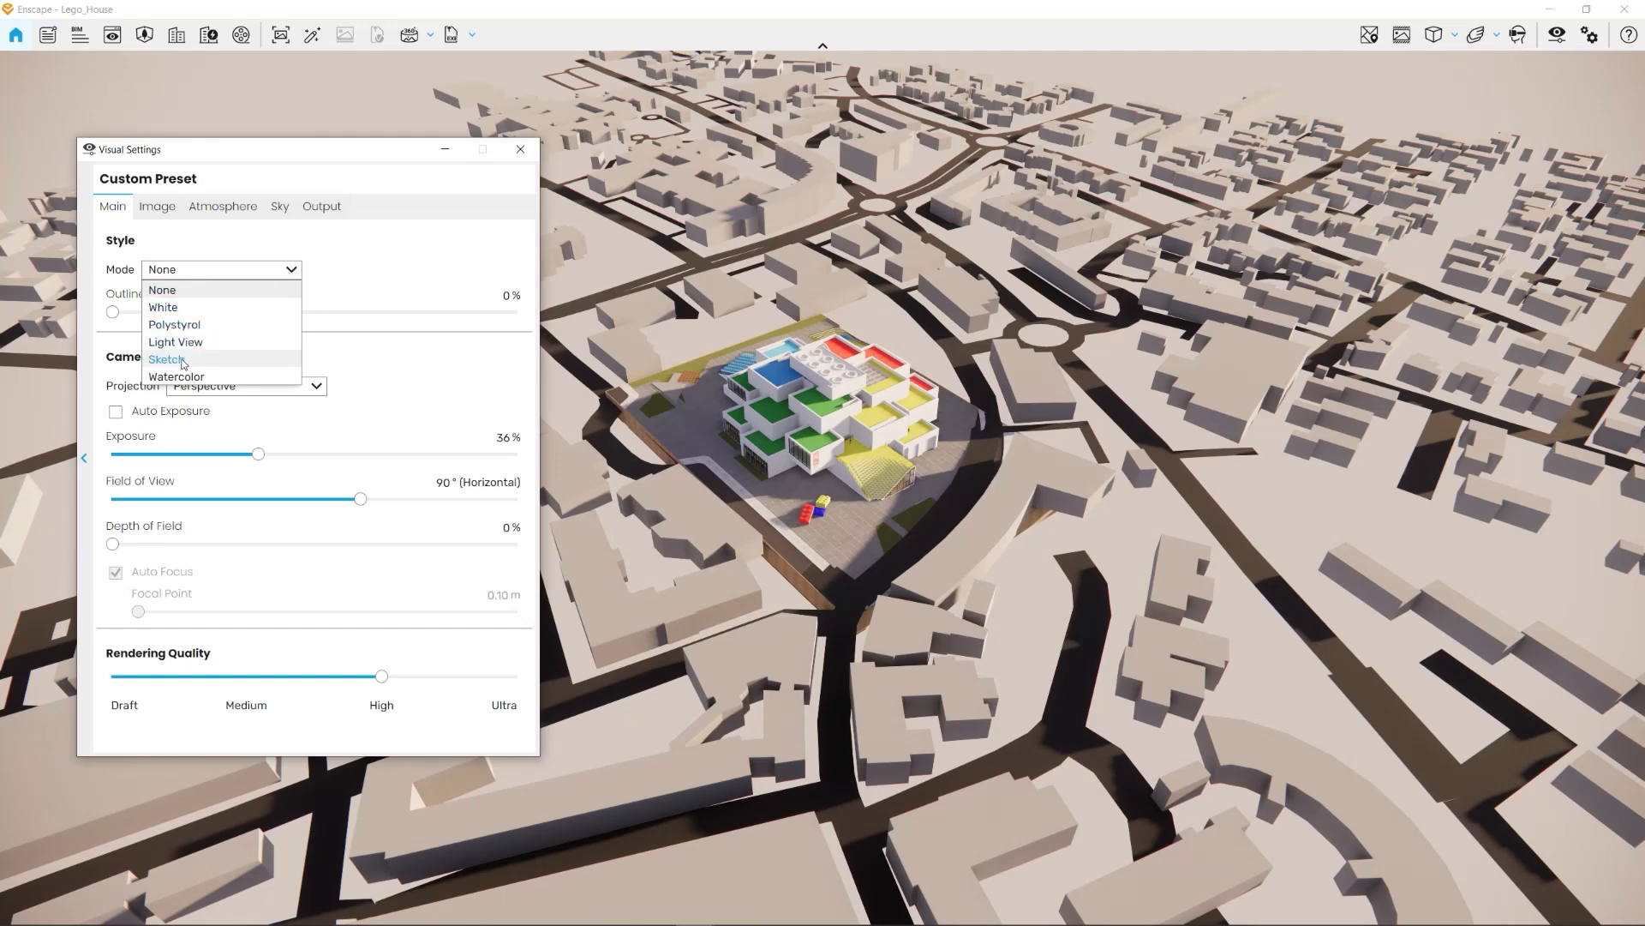
click(184, 360)
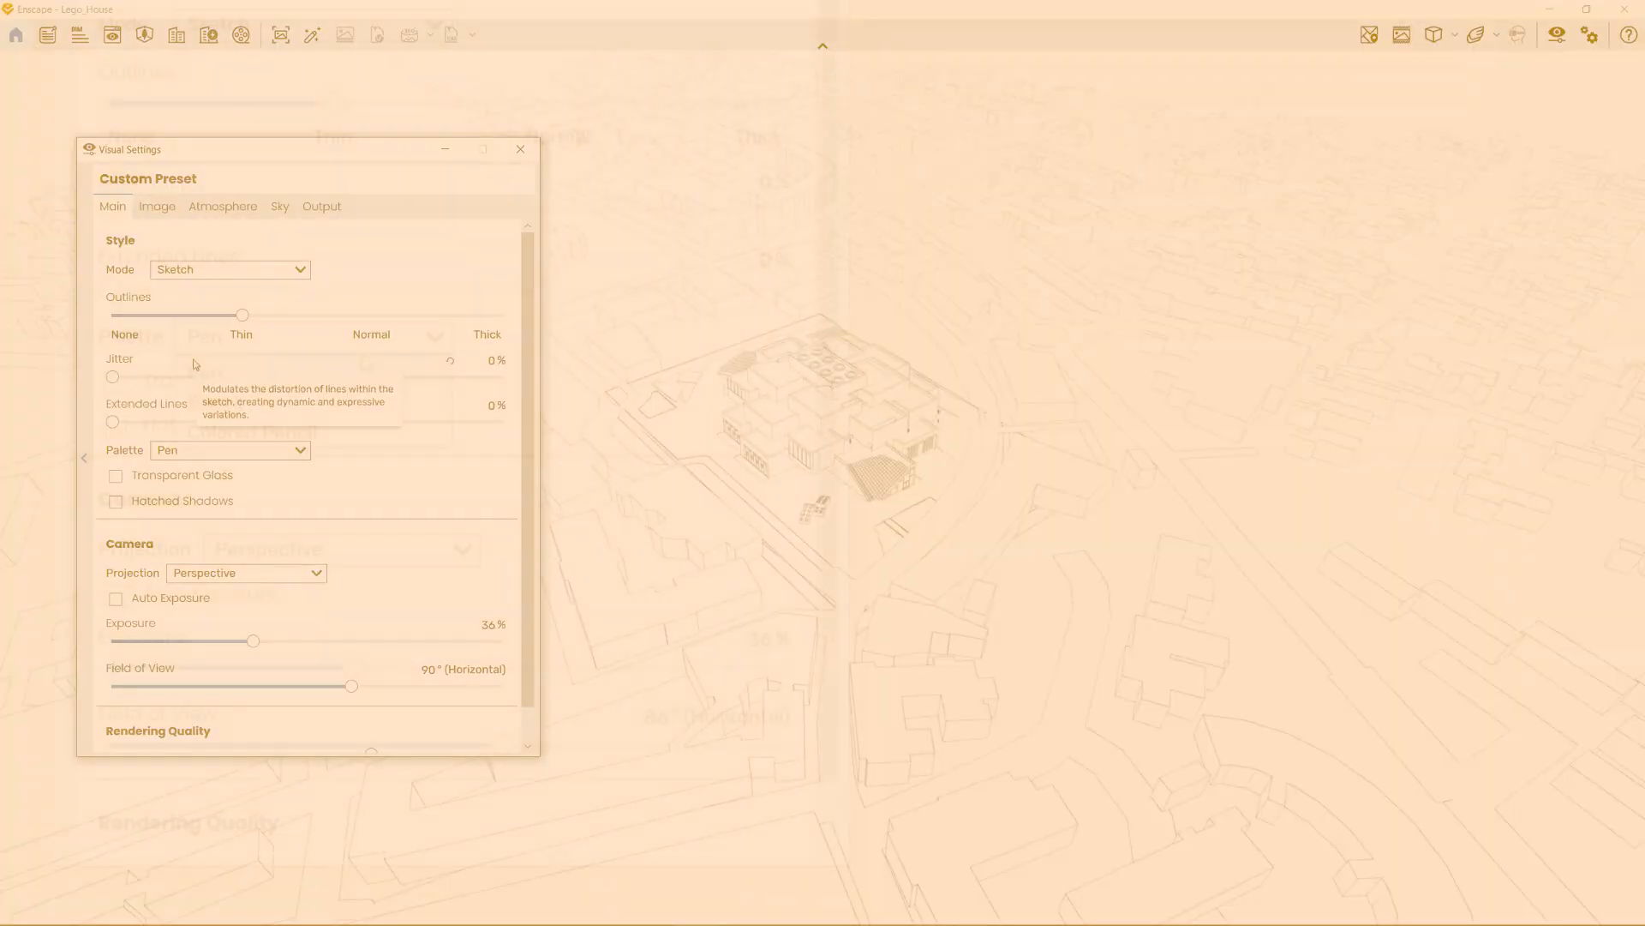
click(257, 453)
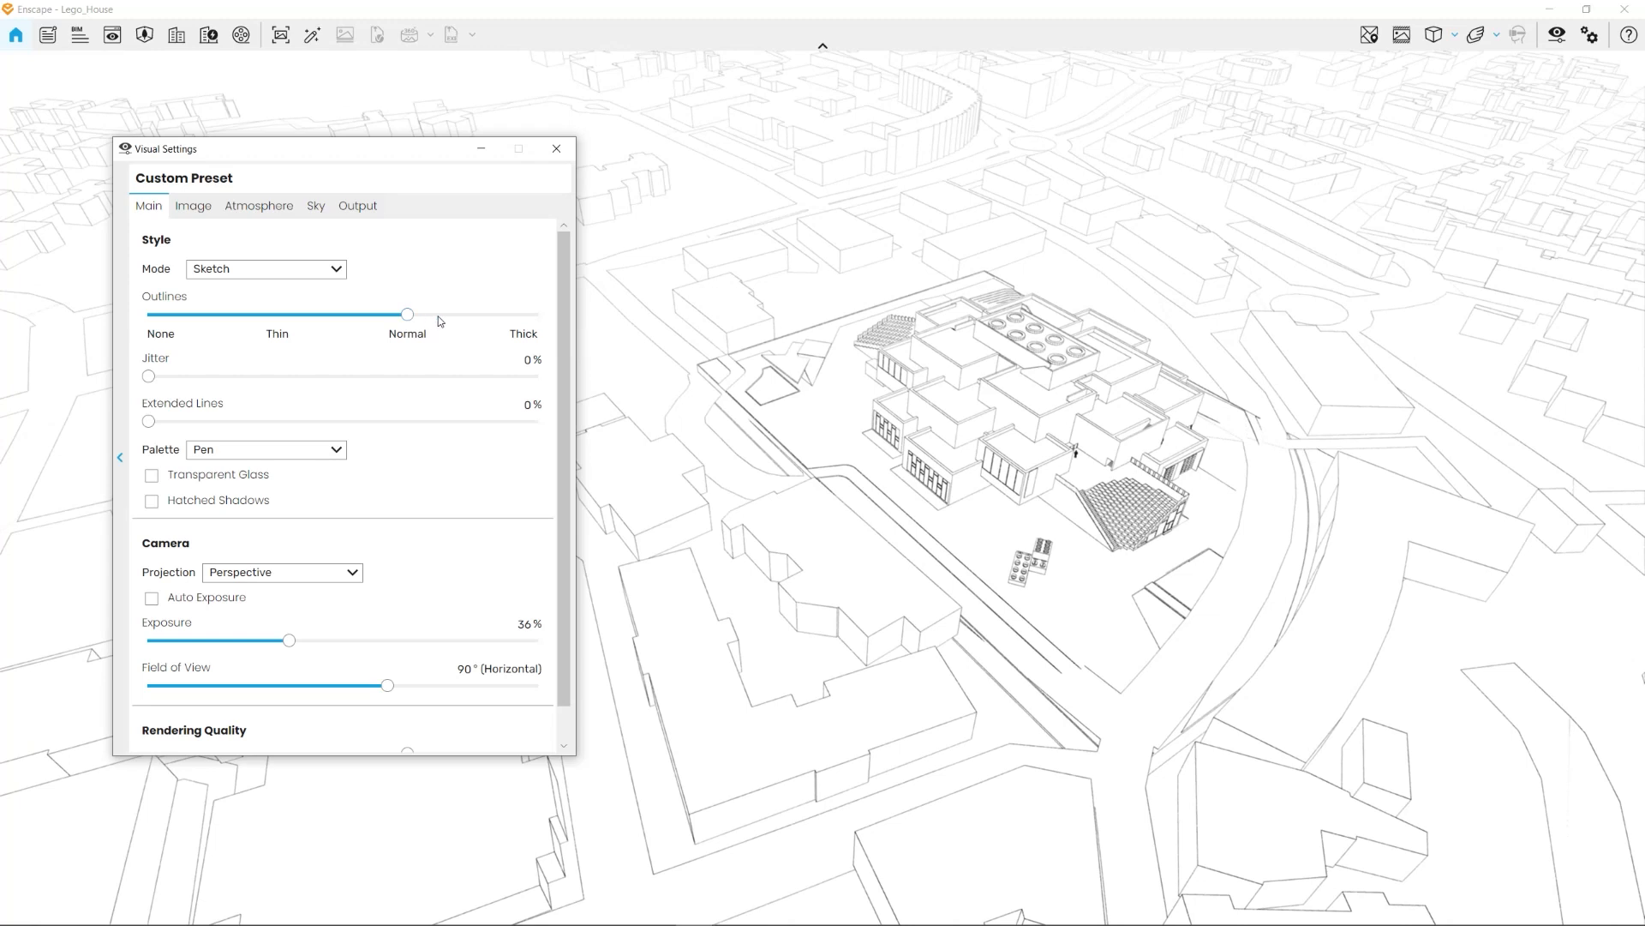
click(526, 317)
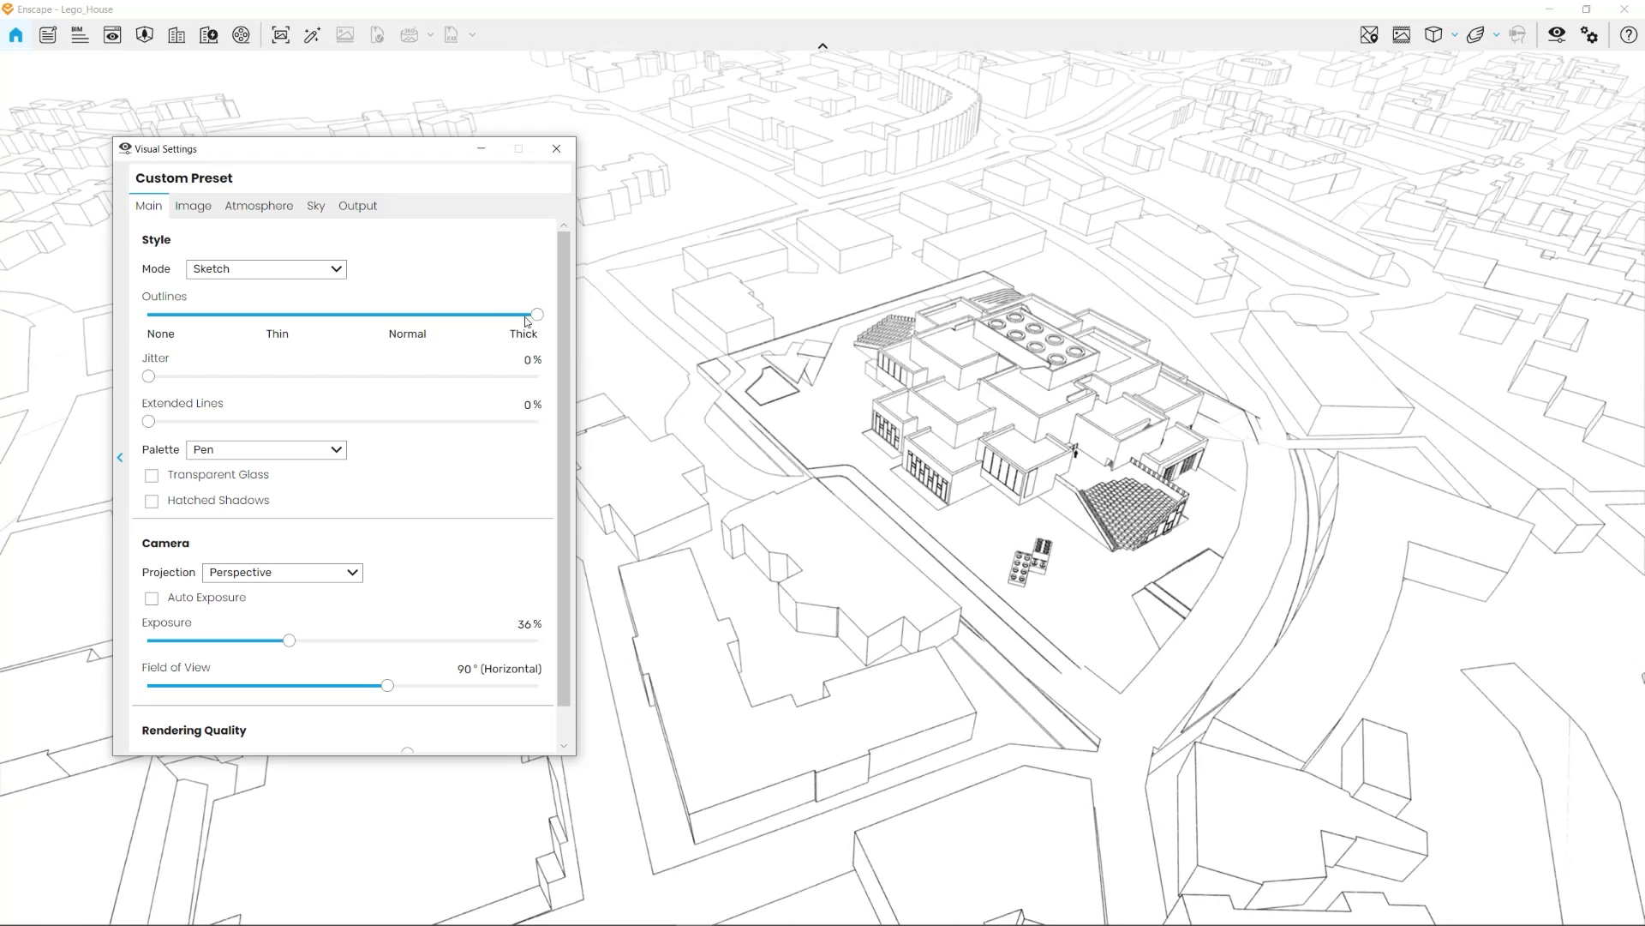
click(417, 323)
click(284, 323)
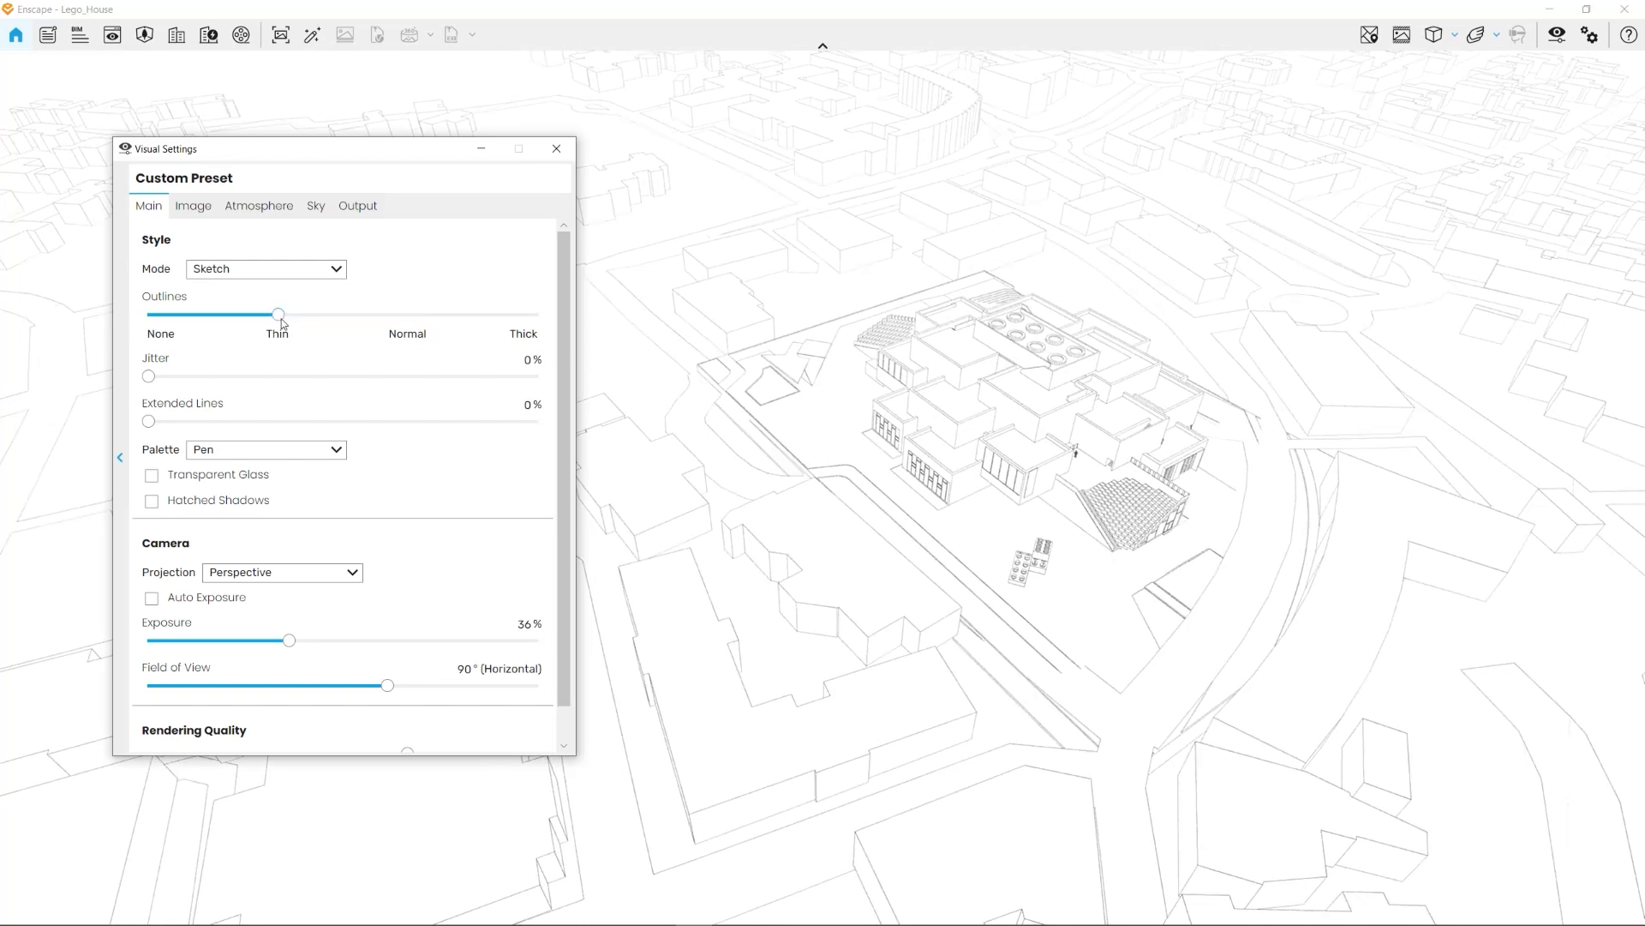
Step: Try Hatched Shadows on the Lego House sketch from a closer viewpoint and turn them off again
click(152, 503)
mouse_move(1081, 456)
right_down()
mouse_move(1025, 413)
mouse_move(826, 334)
right_up()
key(w)
click(214, 500)
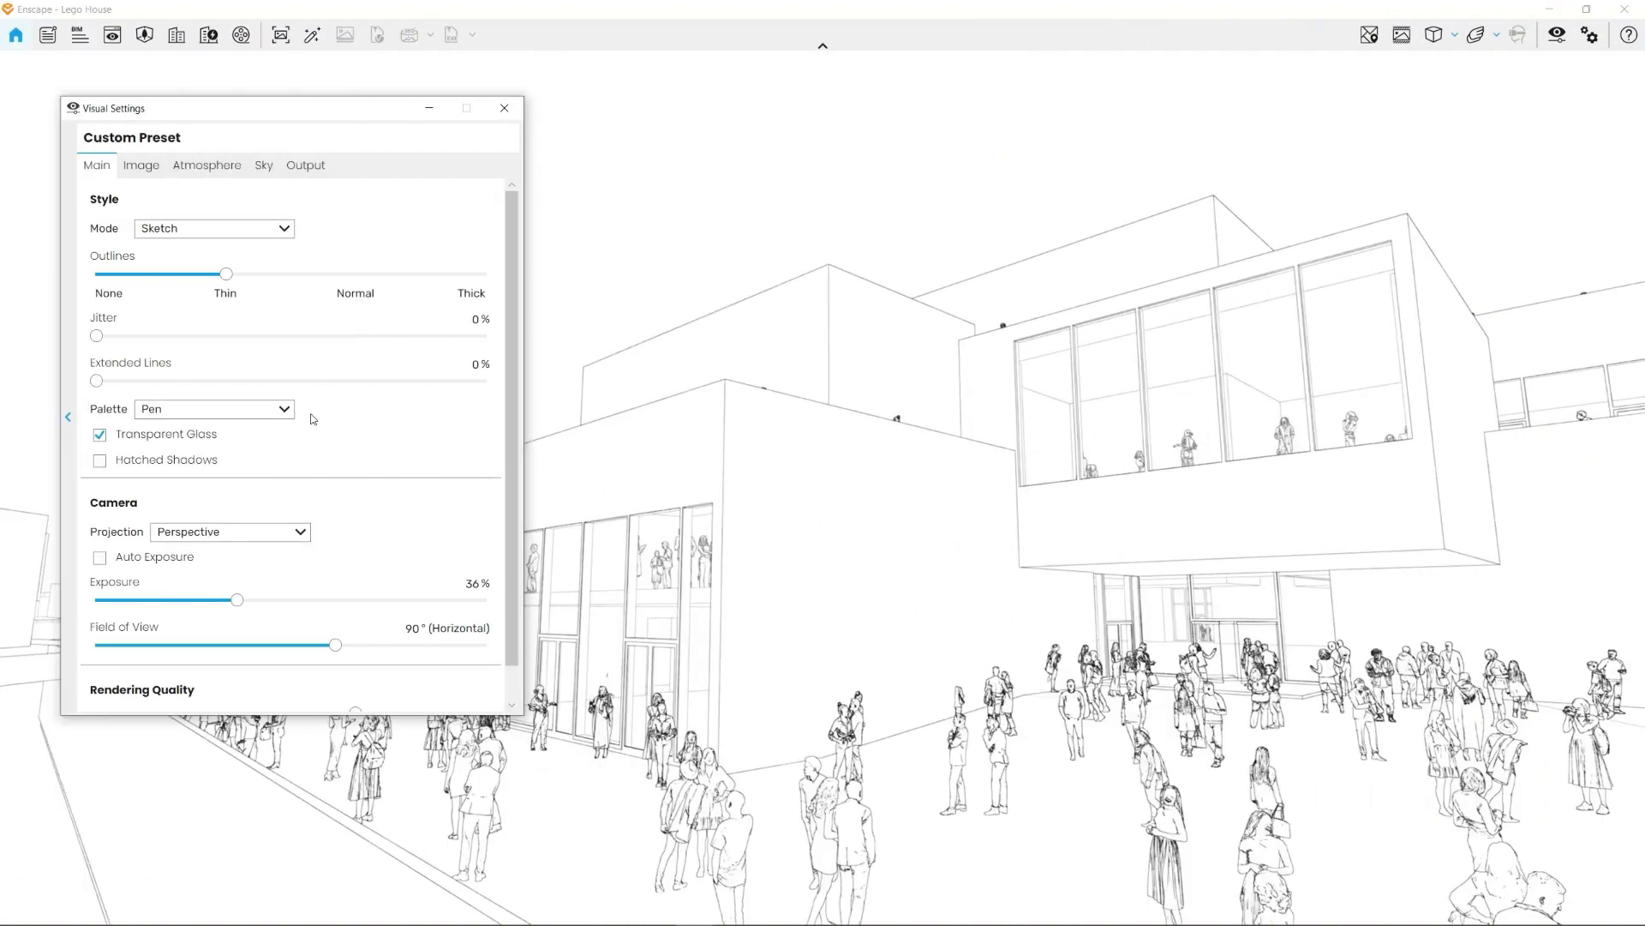
Step: Try the Jitter of the Lego House sketch at 100 % and reset it to 0 %
drag(97, 336, 494, 382)
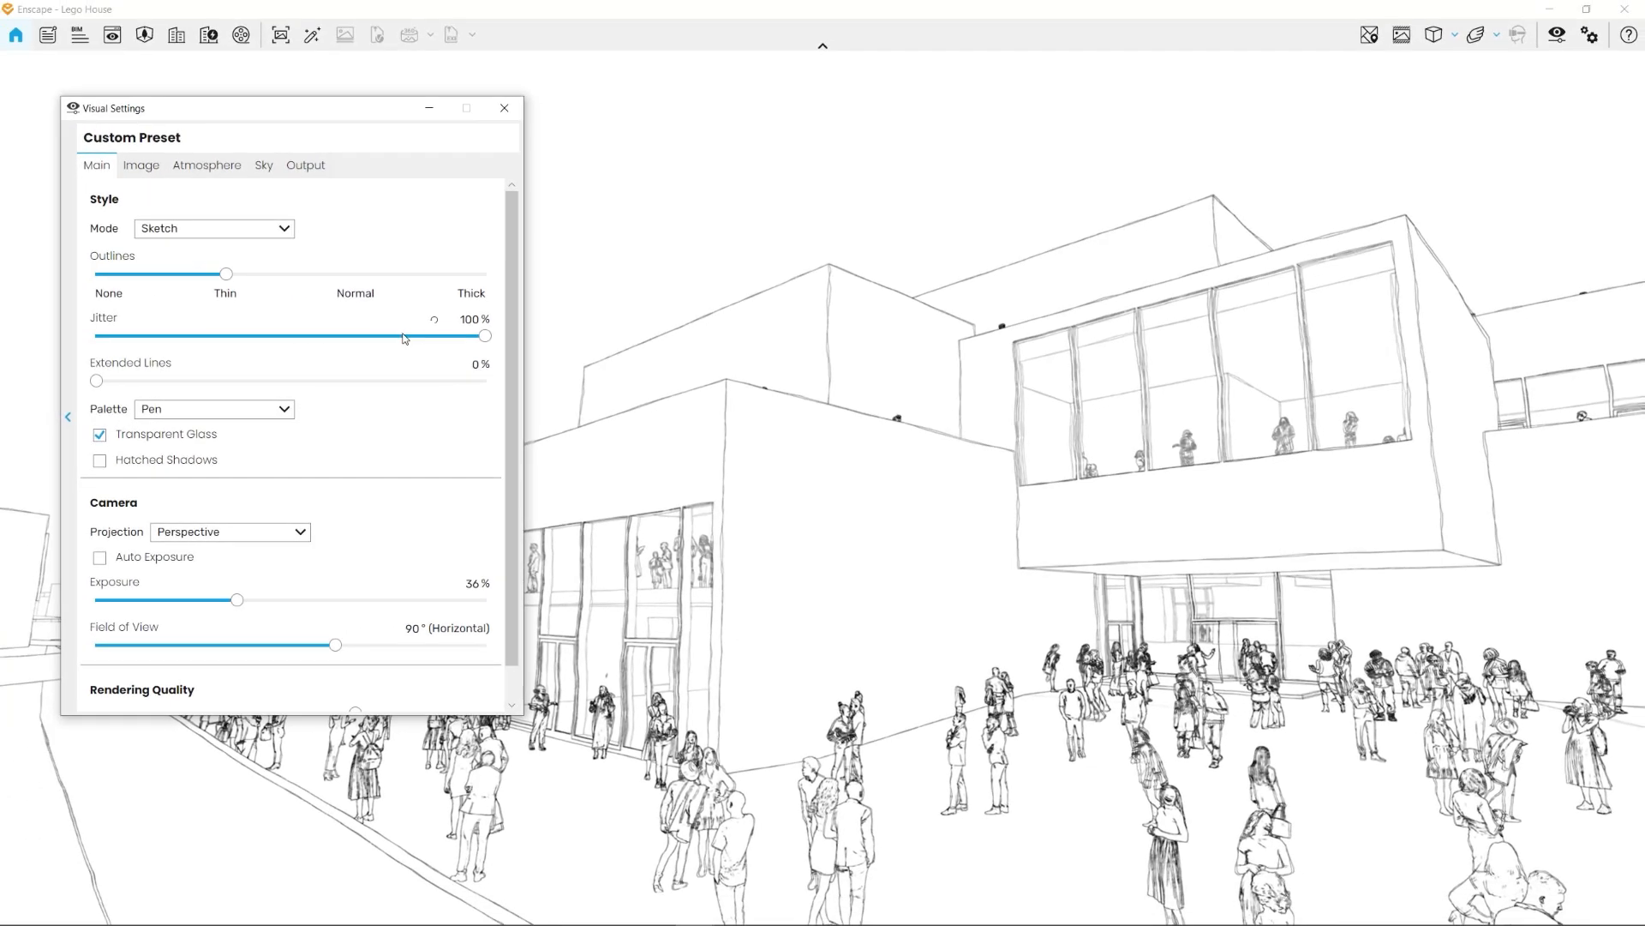
mouse_move(405, 337)
mouse_down()
mouse_move(91, 339)
mouse_move(518, 347)
mouse_up()
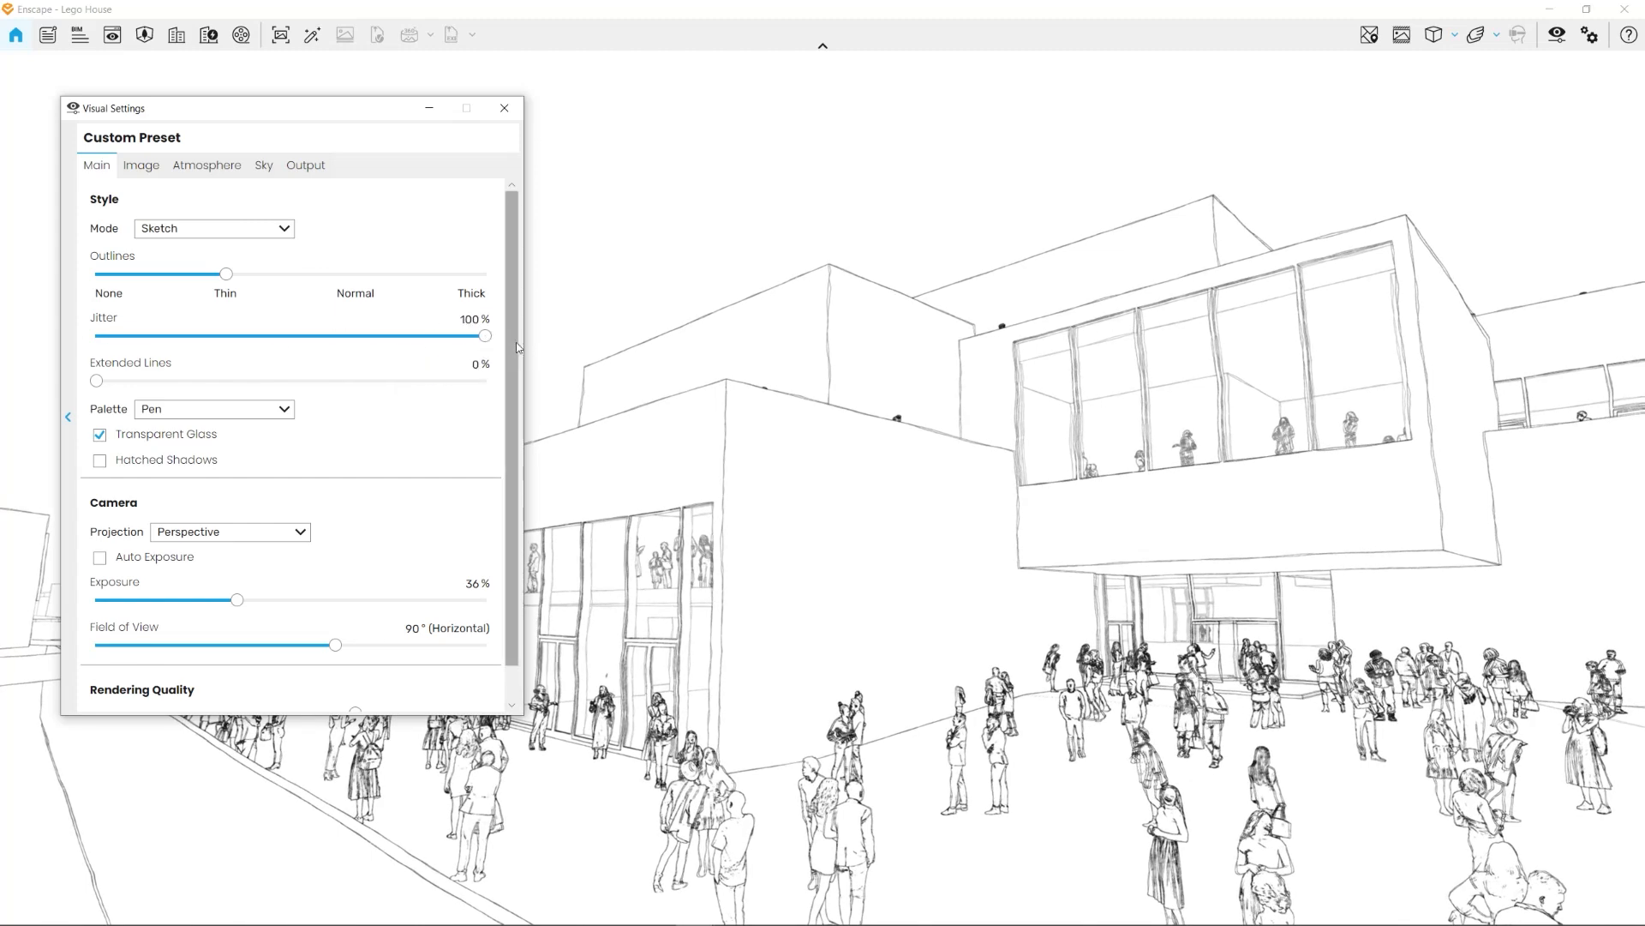
click(434, 322)
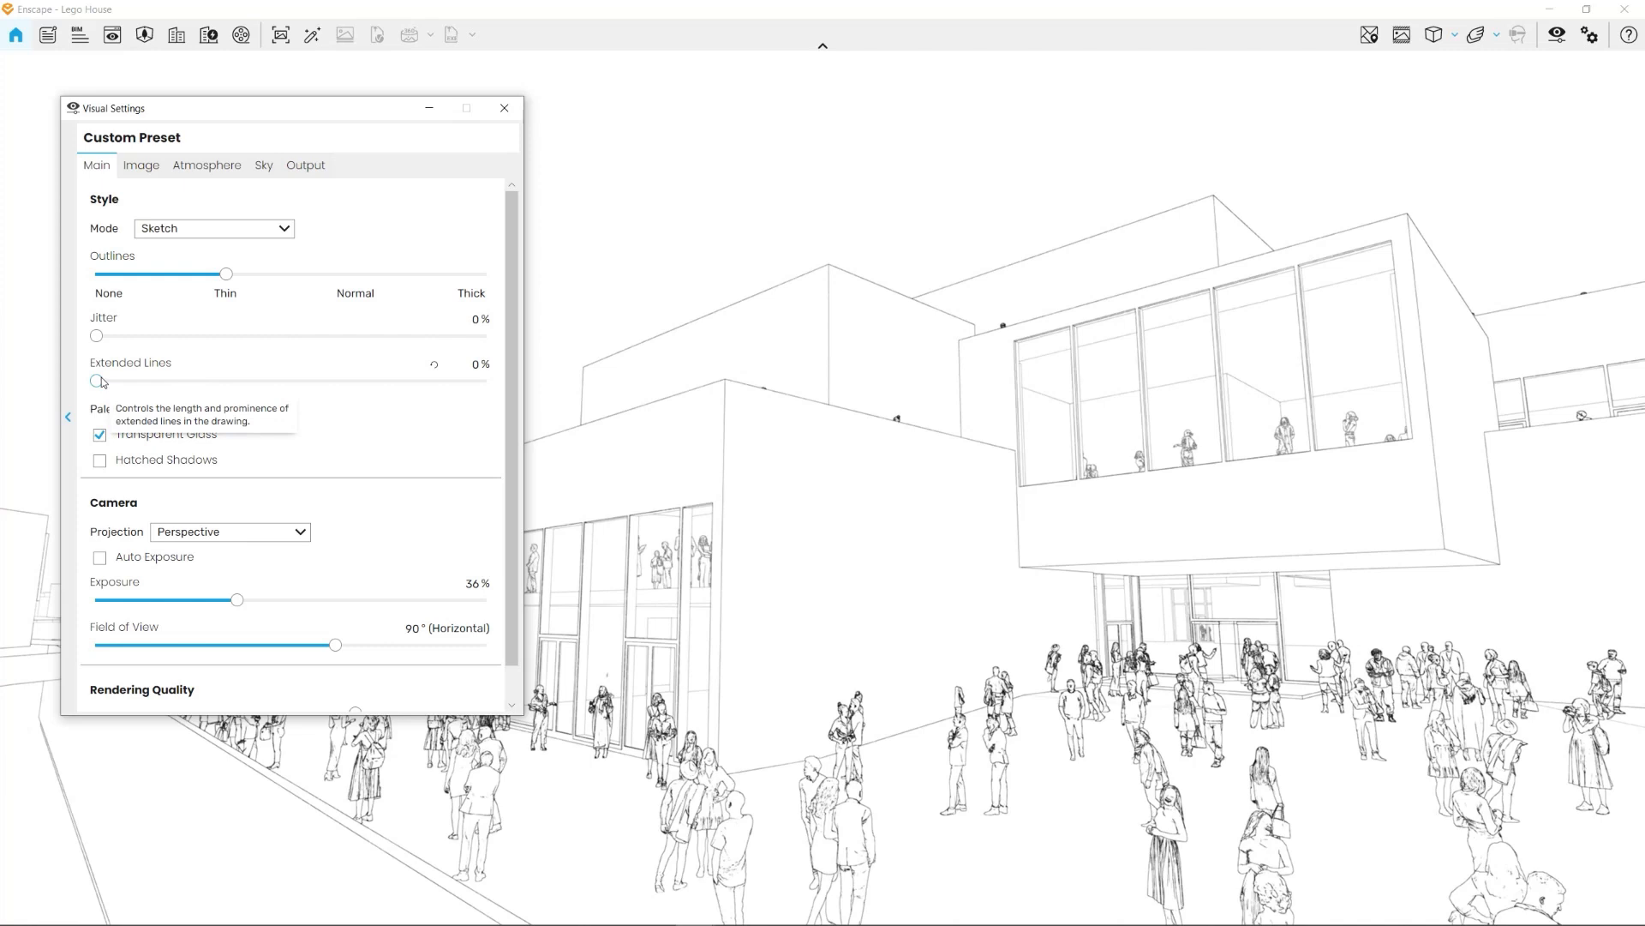
Step: Set the Extended Lines of the Lego House sketch to 100 % and close the visual settings
drag(99, 381, 521, 395)
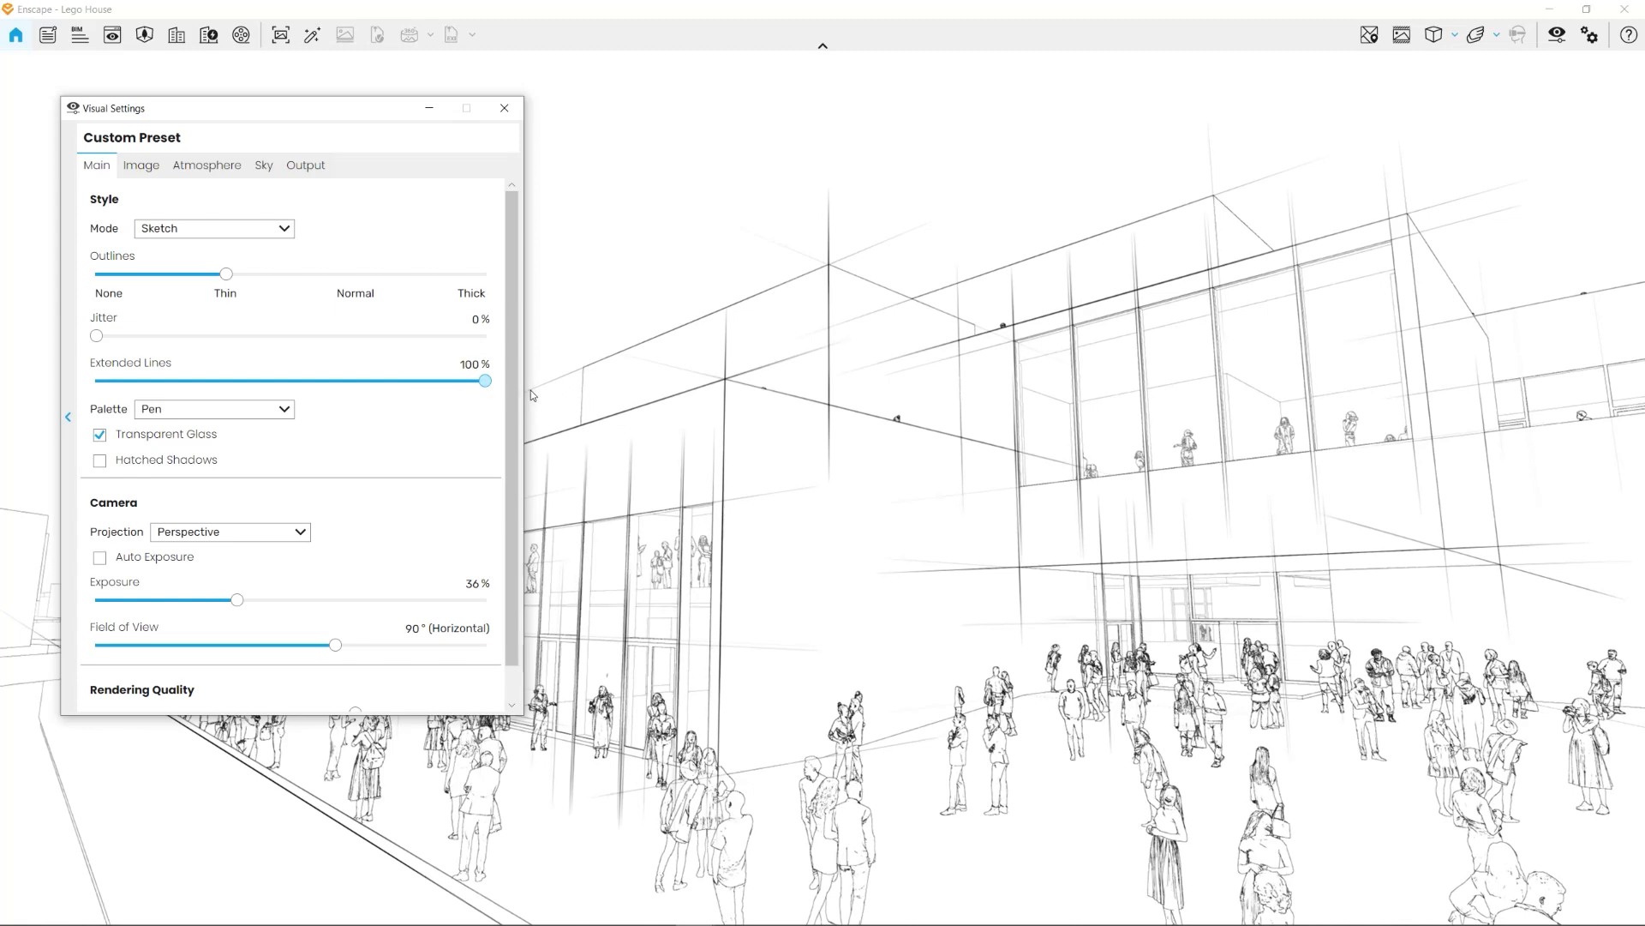
drag(347, 112, 939, 191)
click(1097, 185)
drag(1309, 306, 1418, 437)
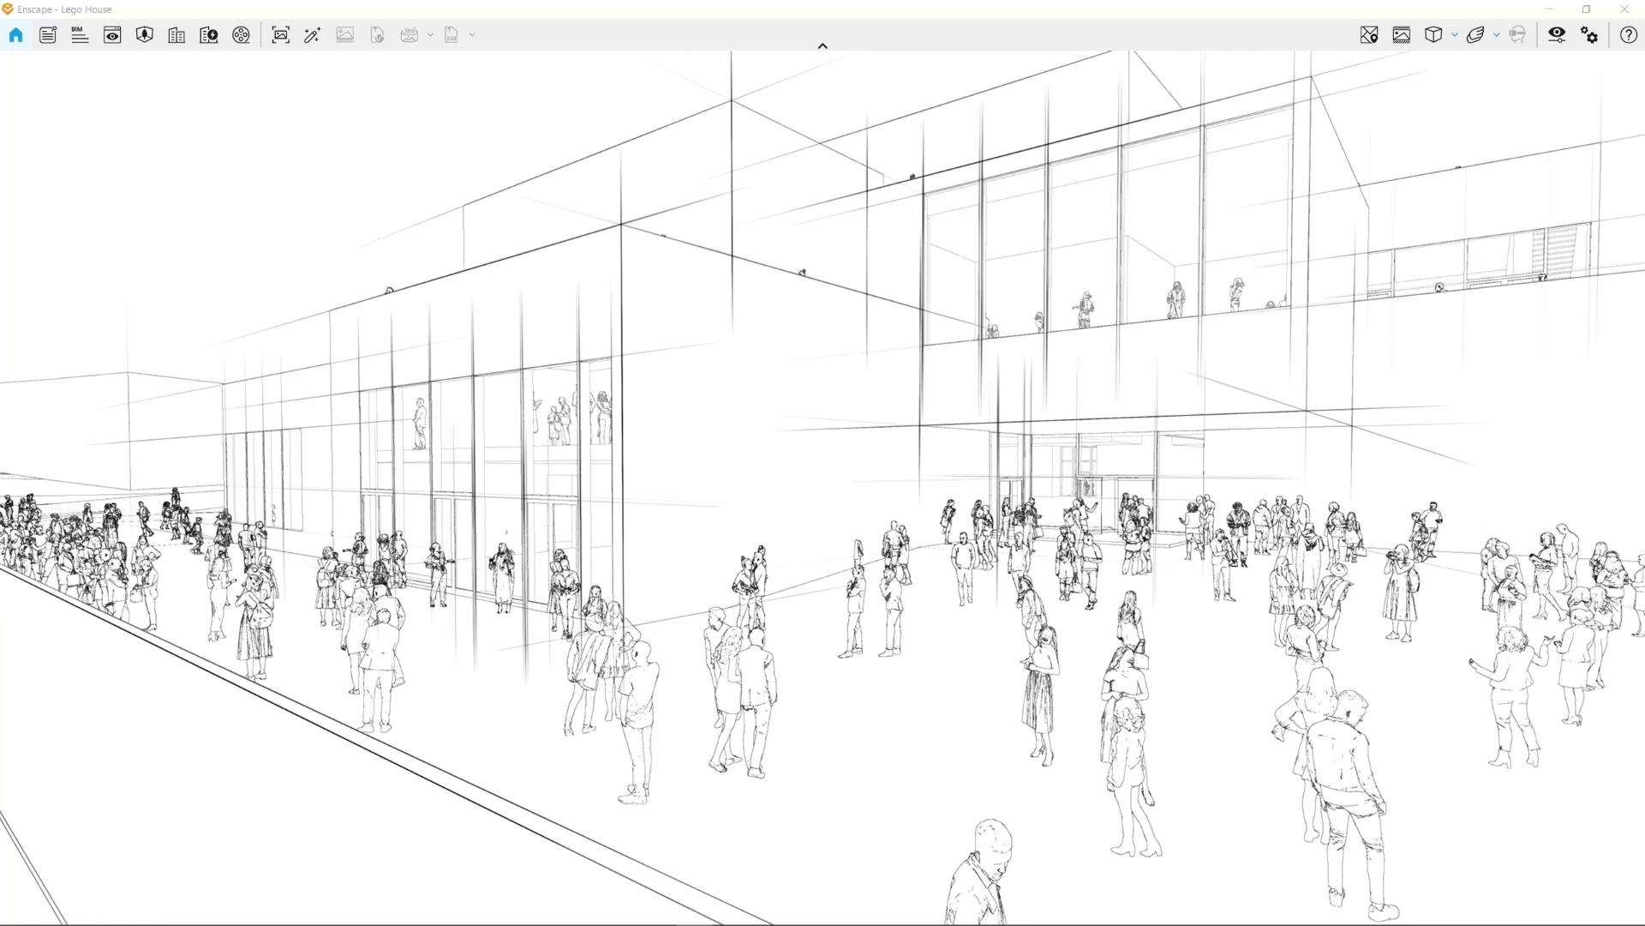
drag(1212, 336, 1201, 362)
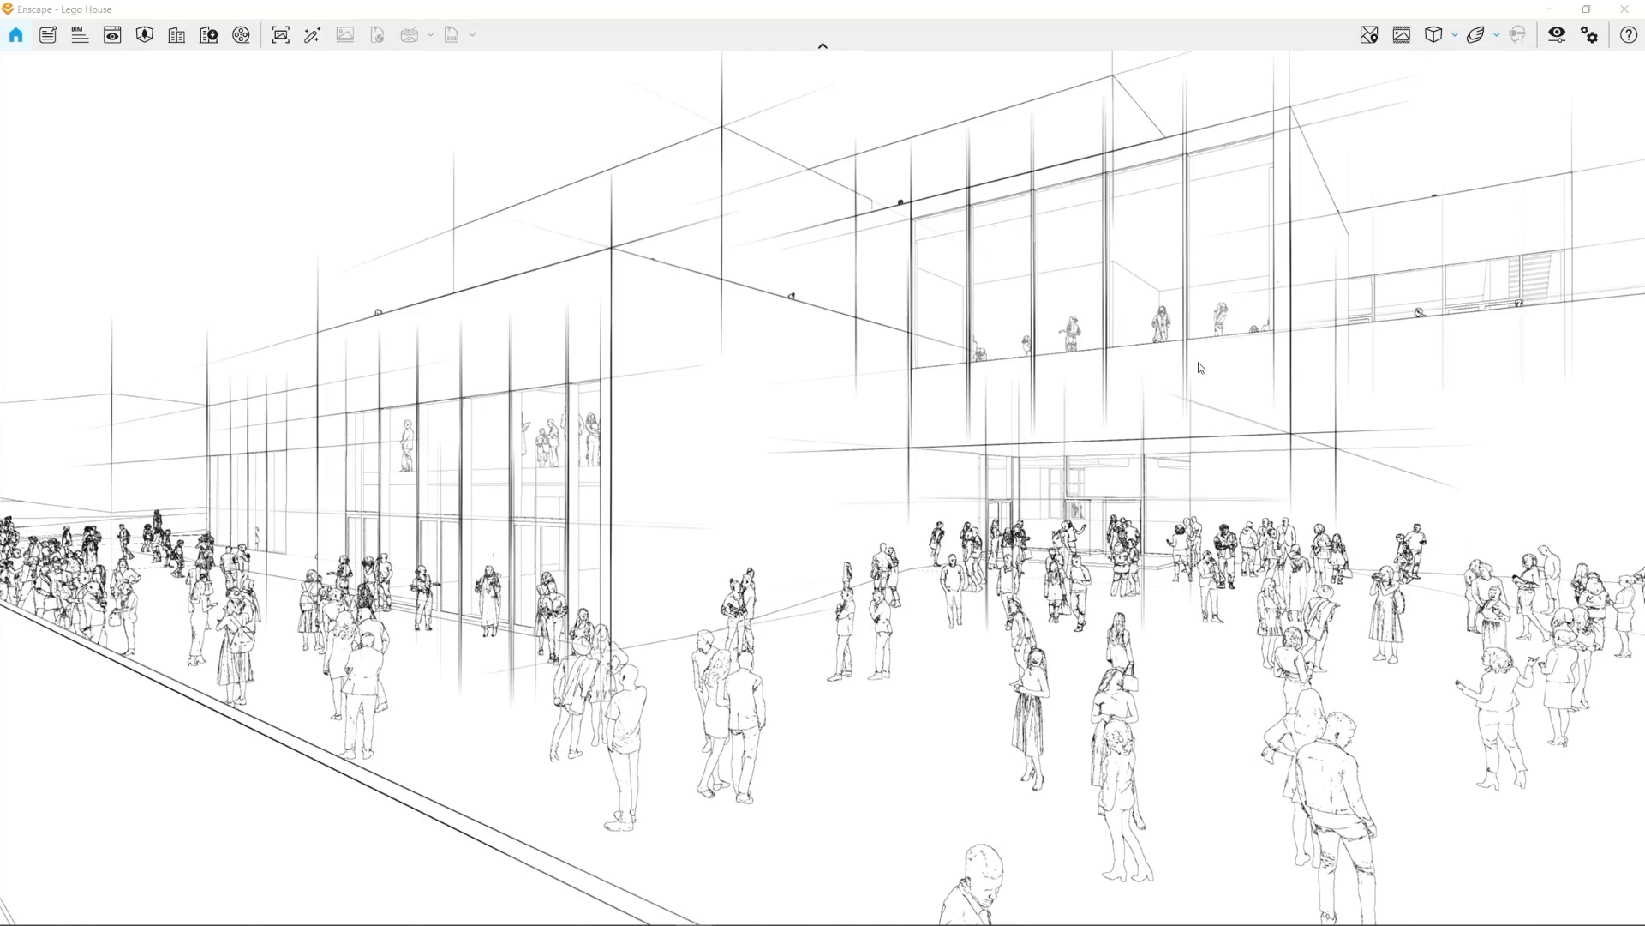
scroll(1198, 366, down, 10)
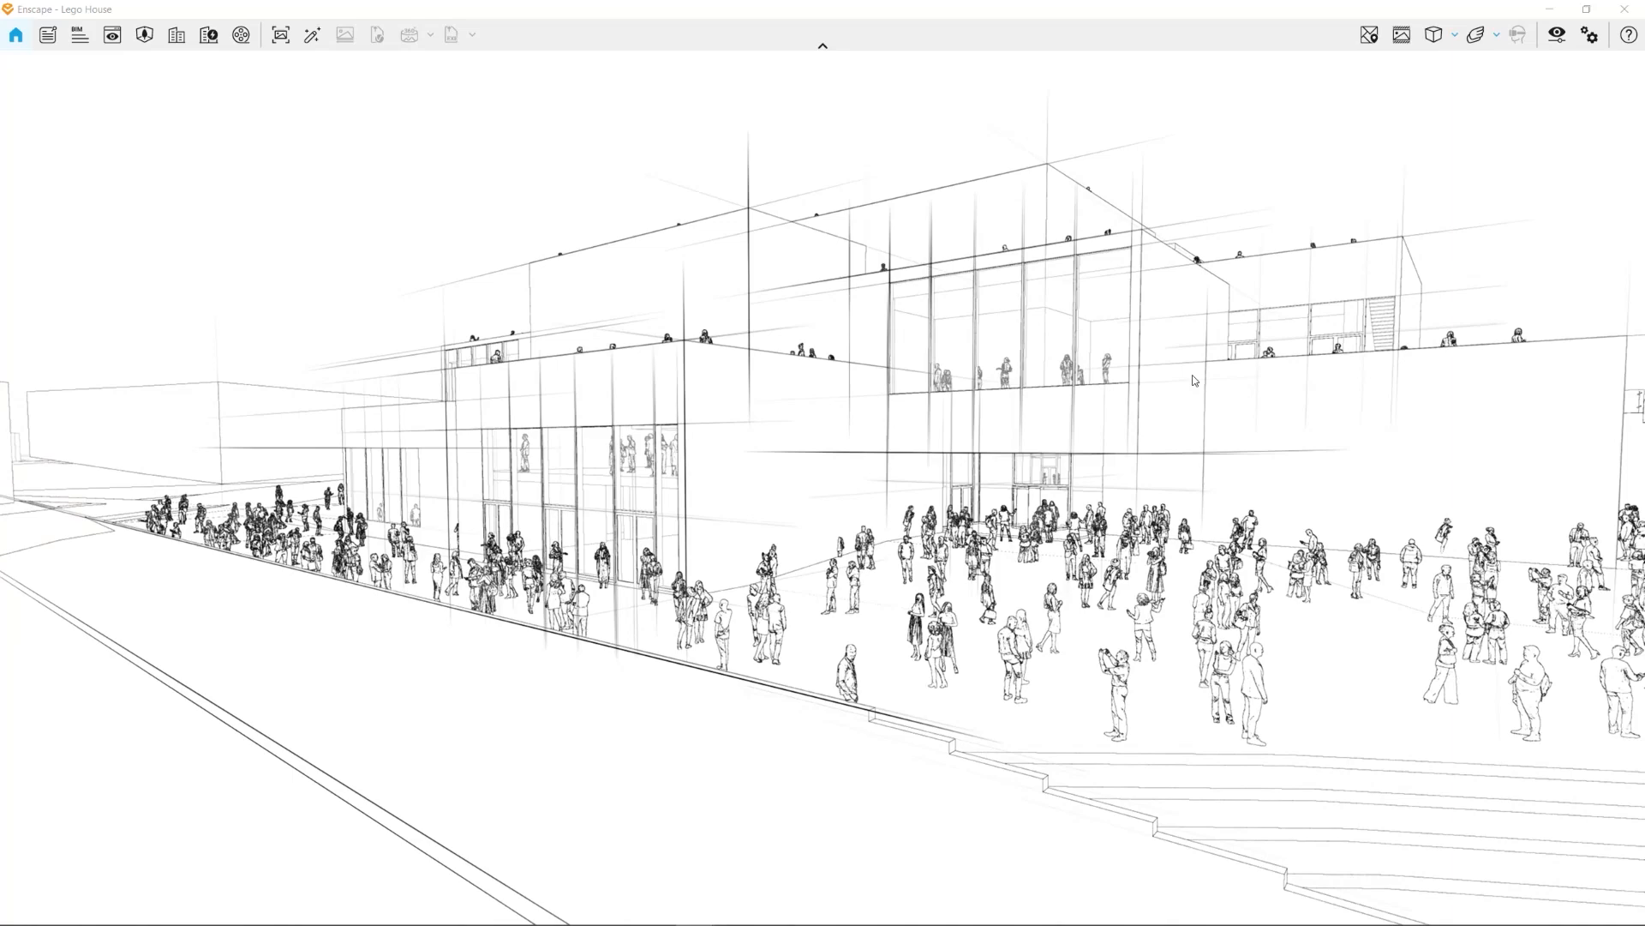
right_drag(1148, 367, 1155, 382)
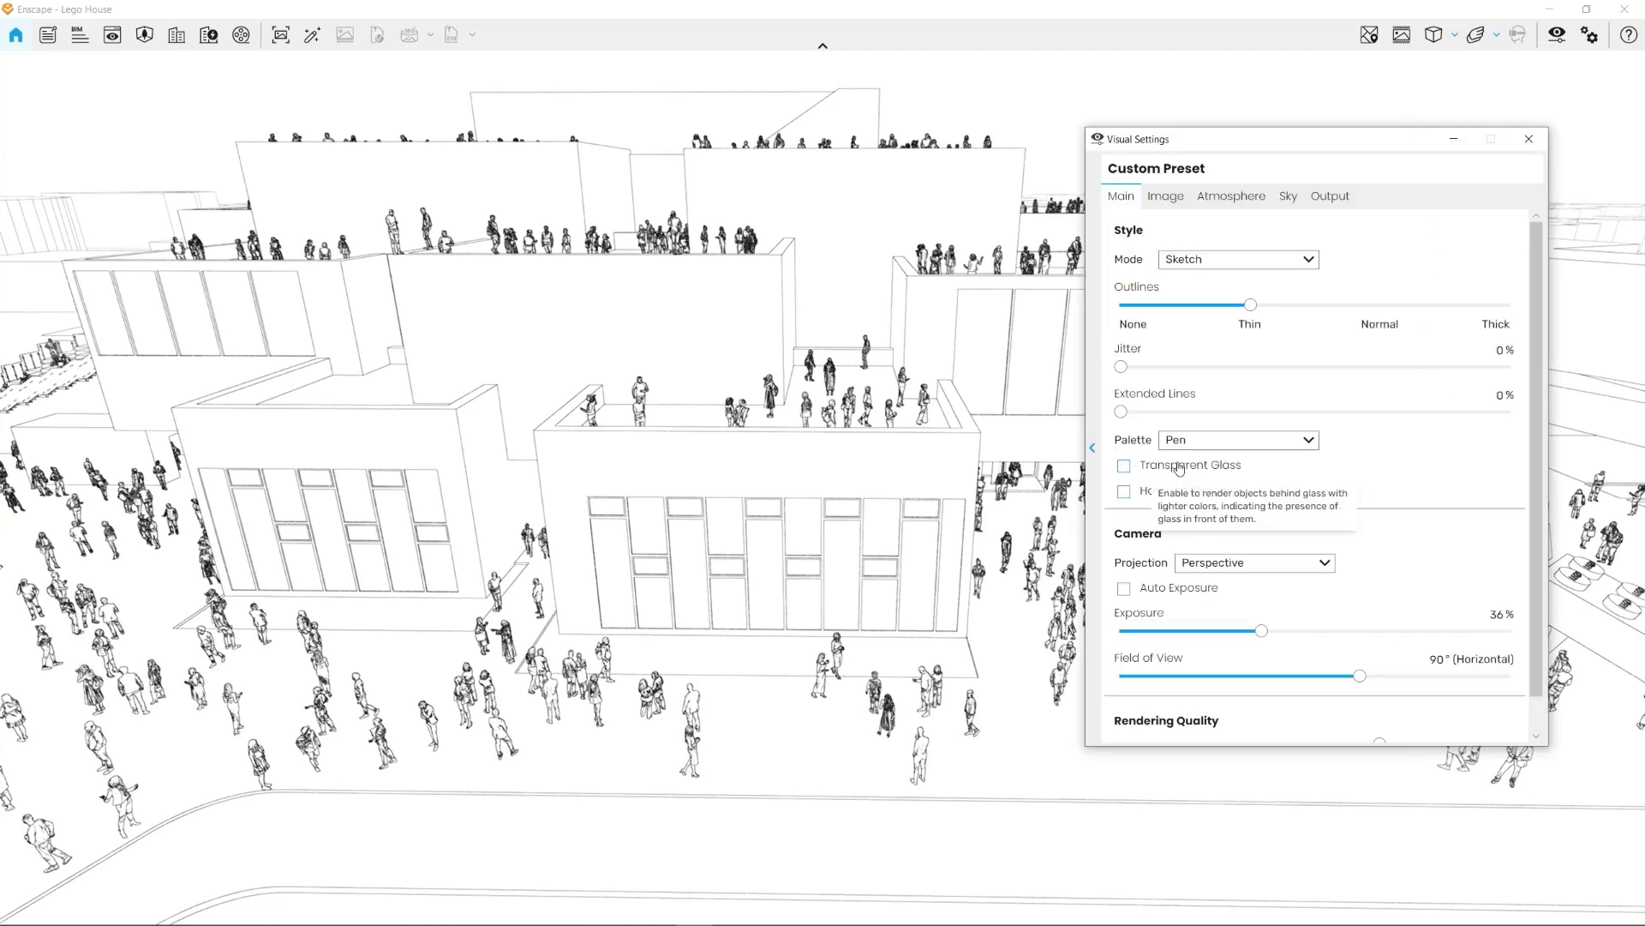
Step: Enable Transparent Glass and Hatched Shadows for the Lego House sketch and shift the time of day
click(1125, 466)
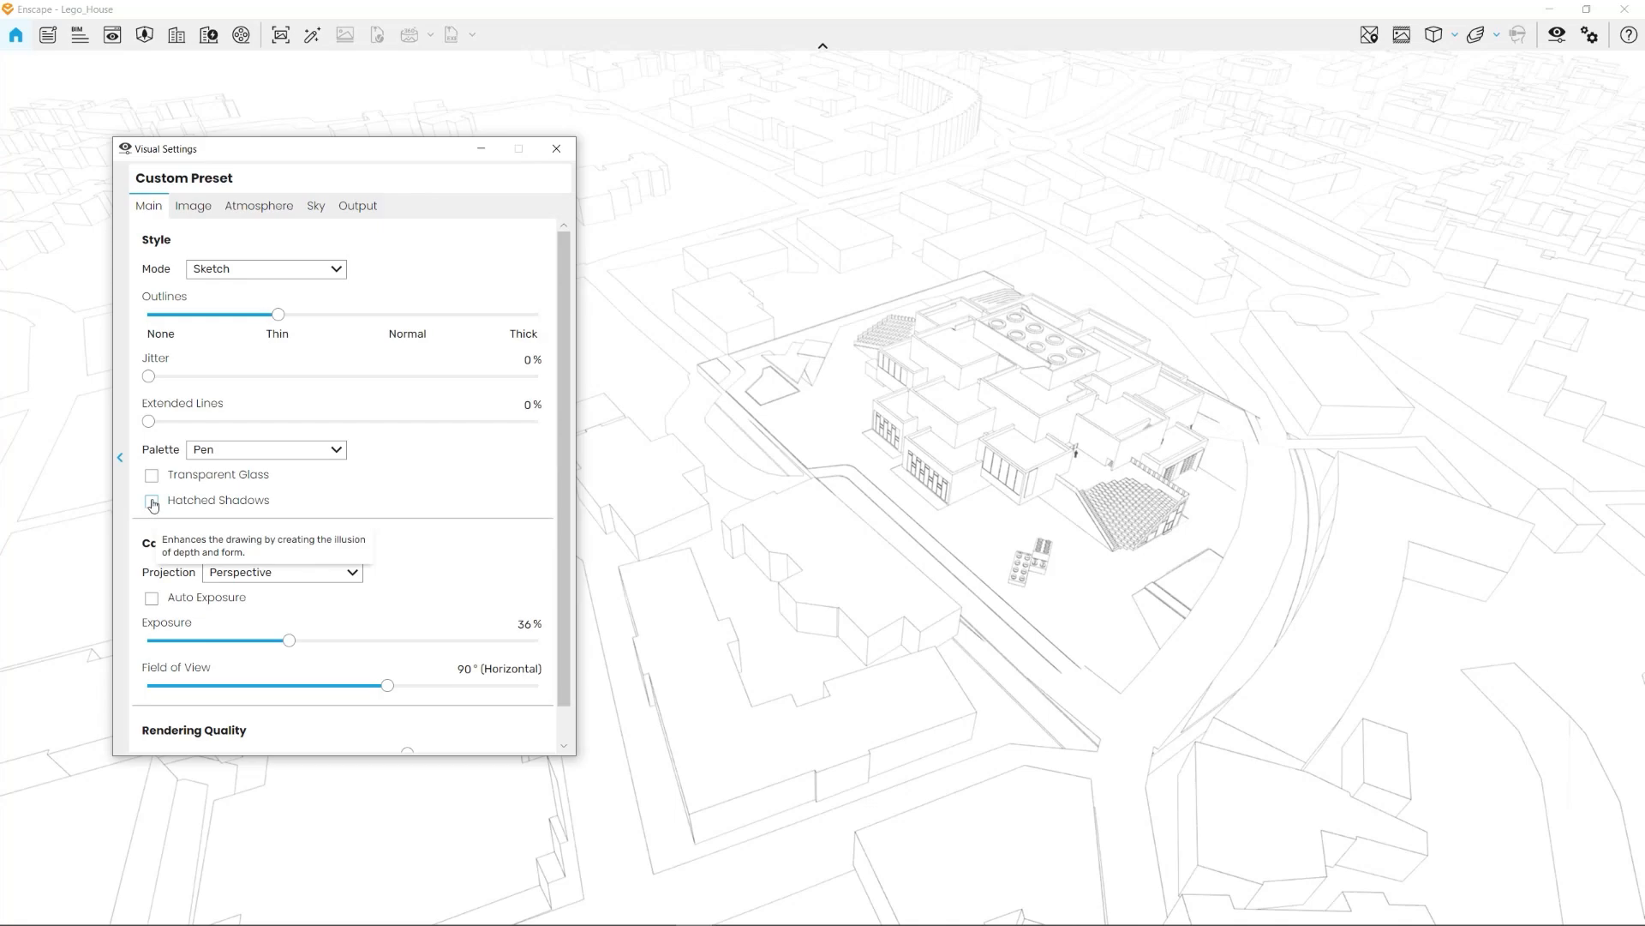
click(153, 502)
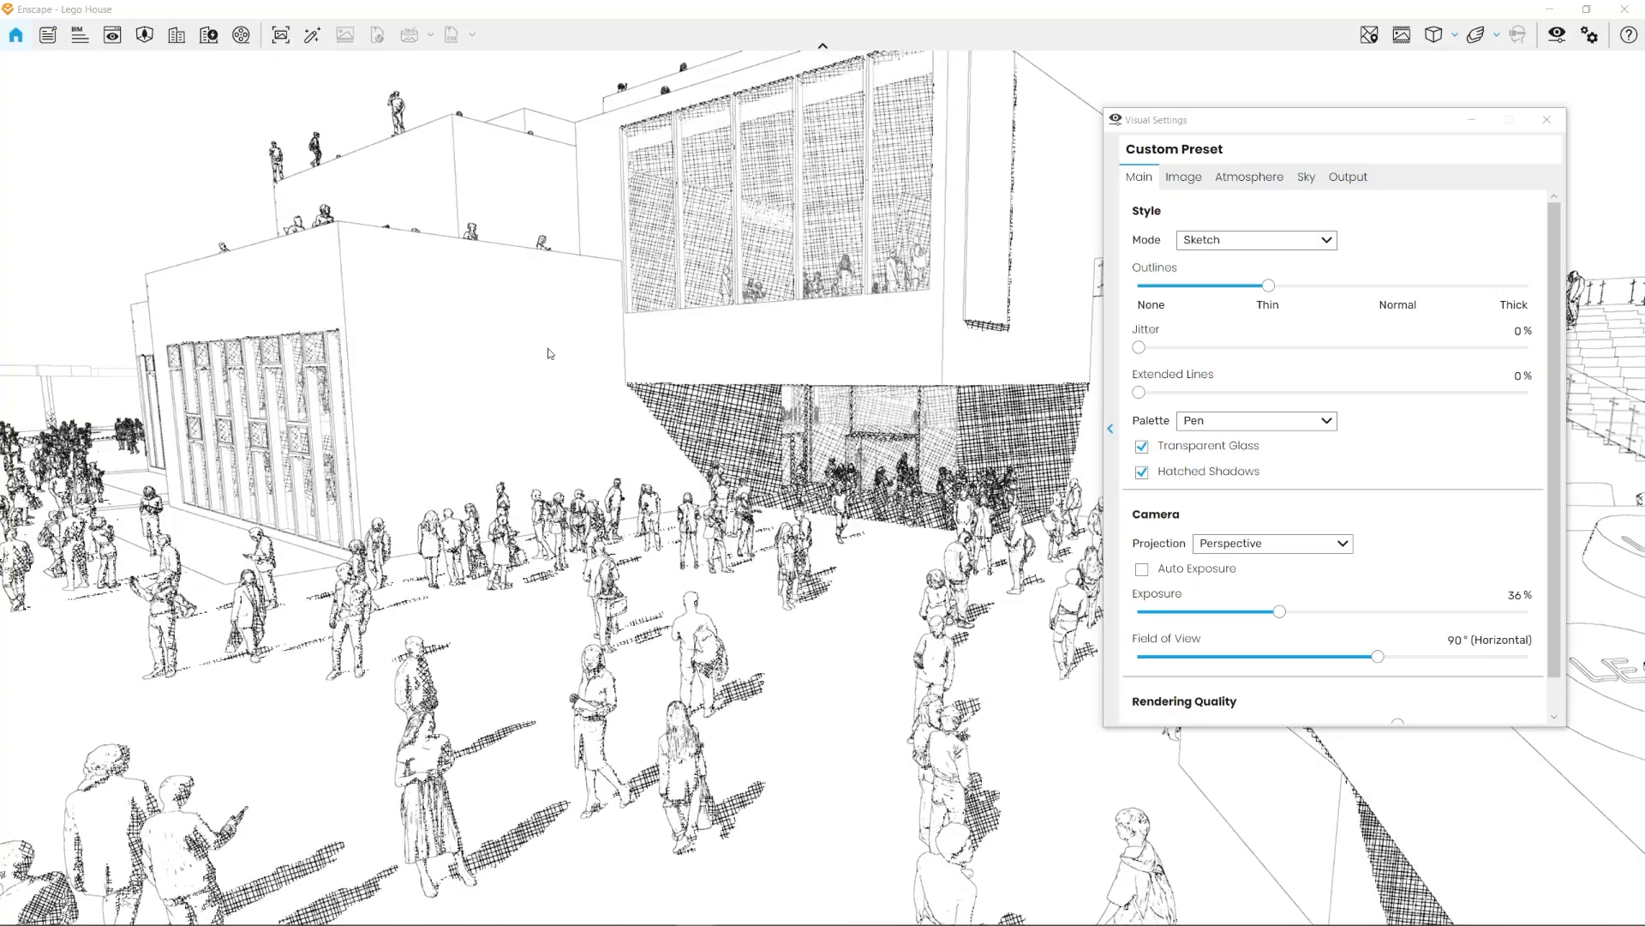
key(u)
key(i)
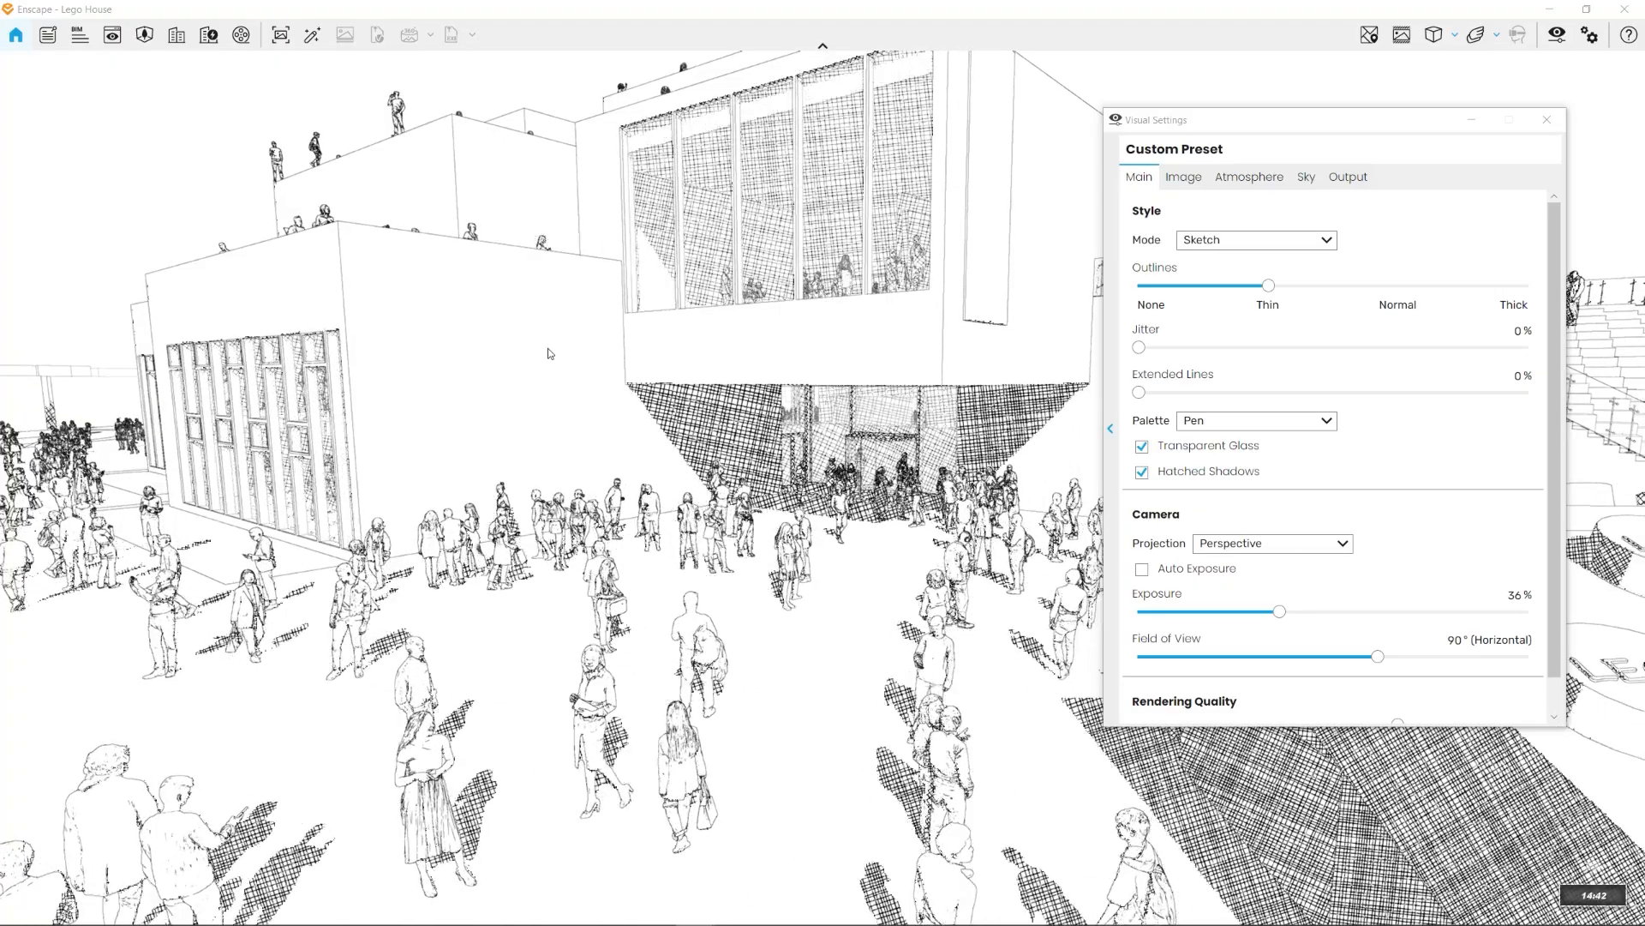
key(i)
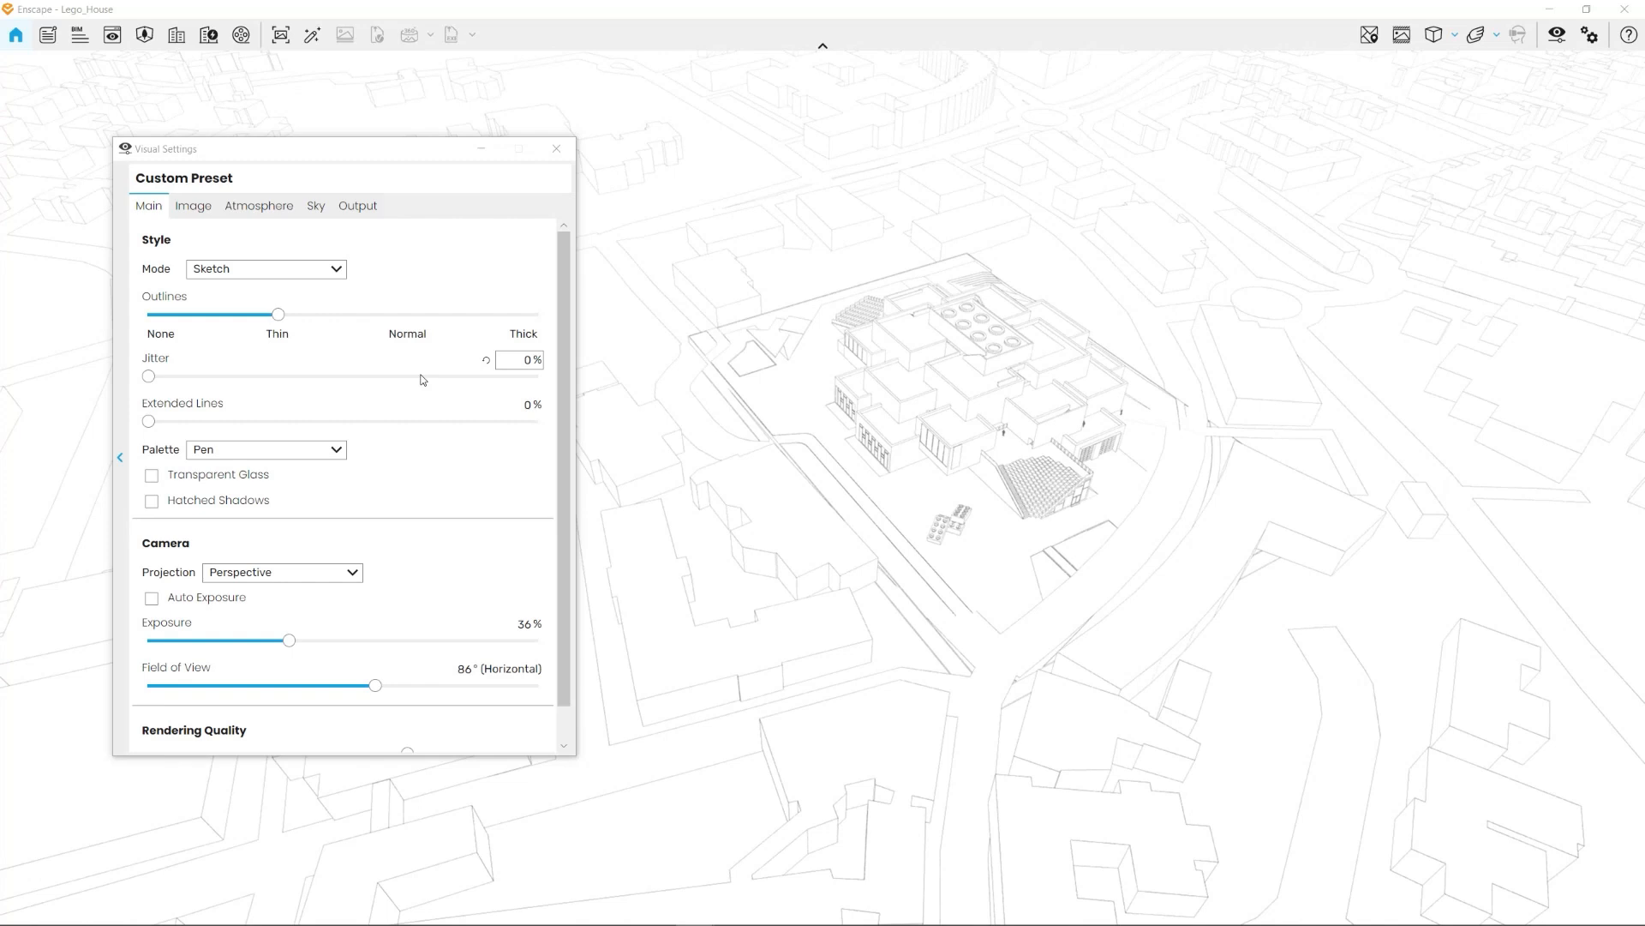
Step: Try the Pencil palette with Hatched Shadows on the Lego House sketch and inspect the facades along the crowded plaza
click(300, 450)
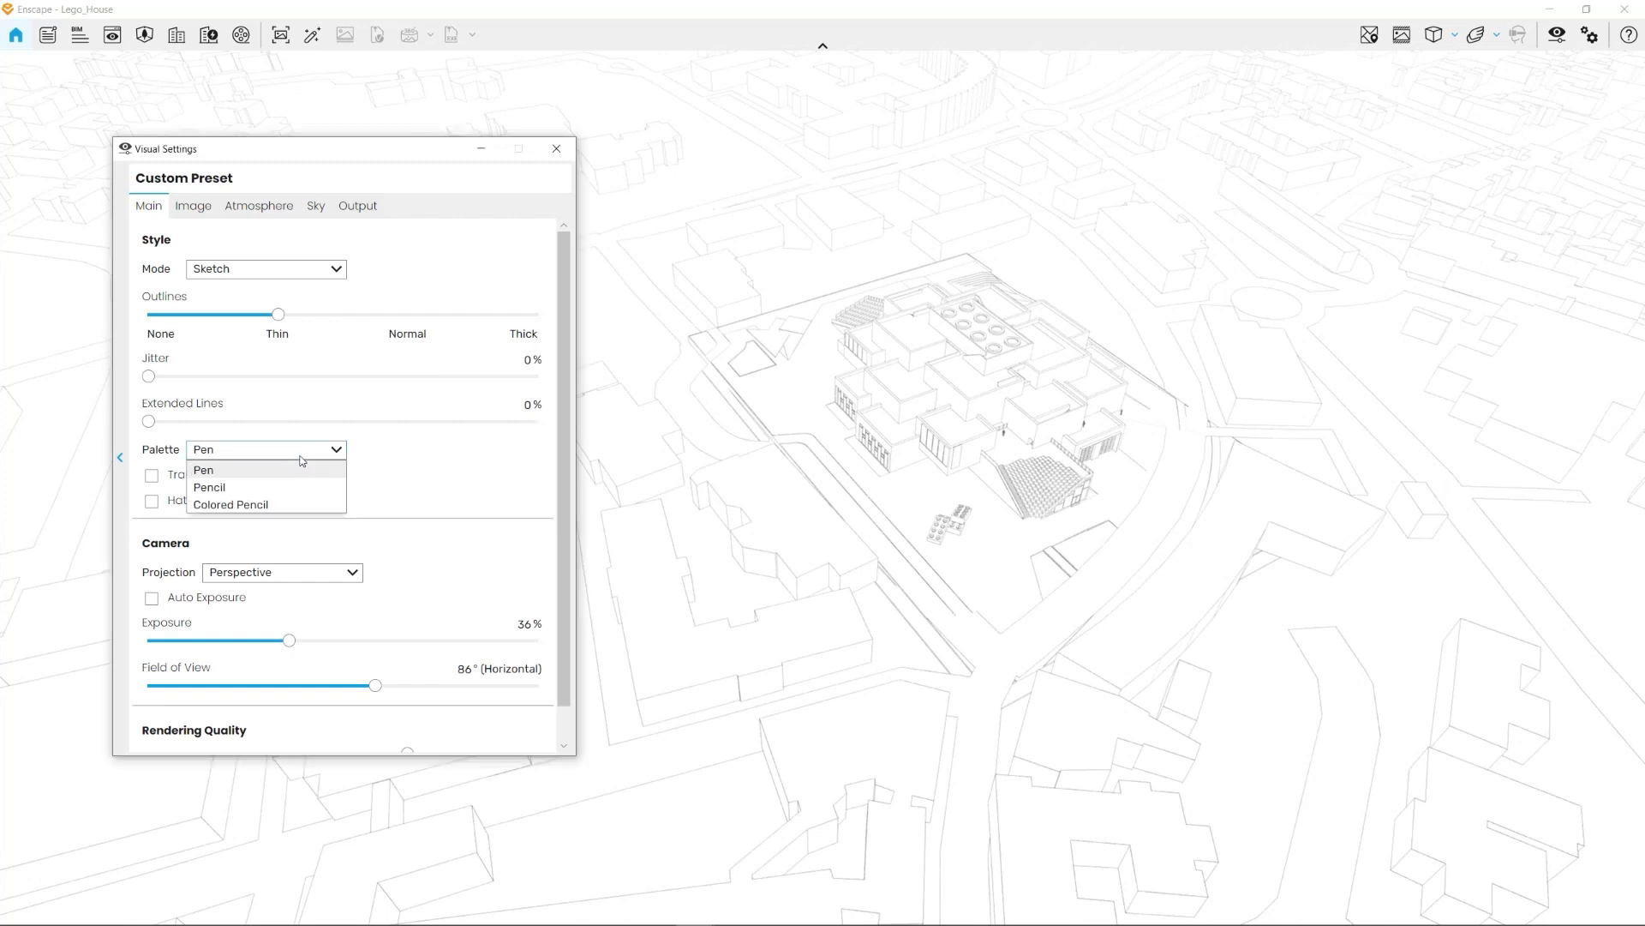
click(235, 489)
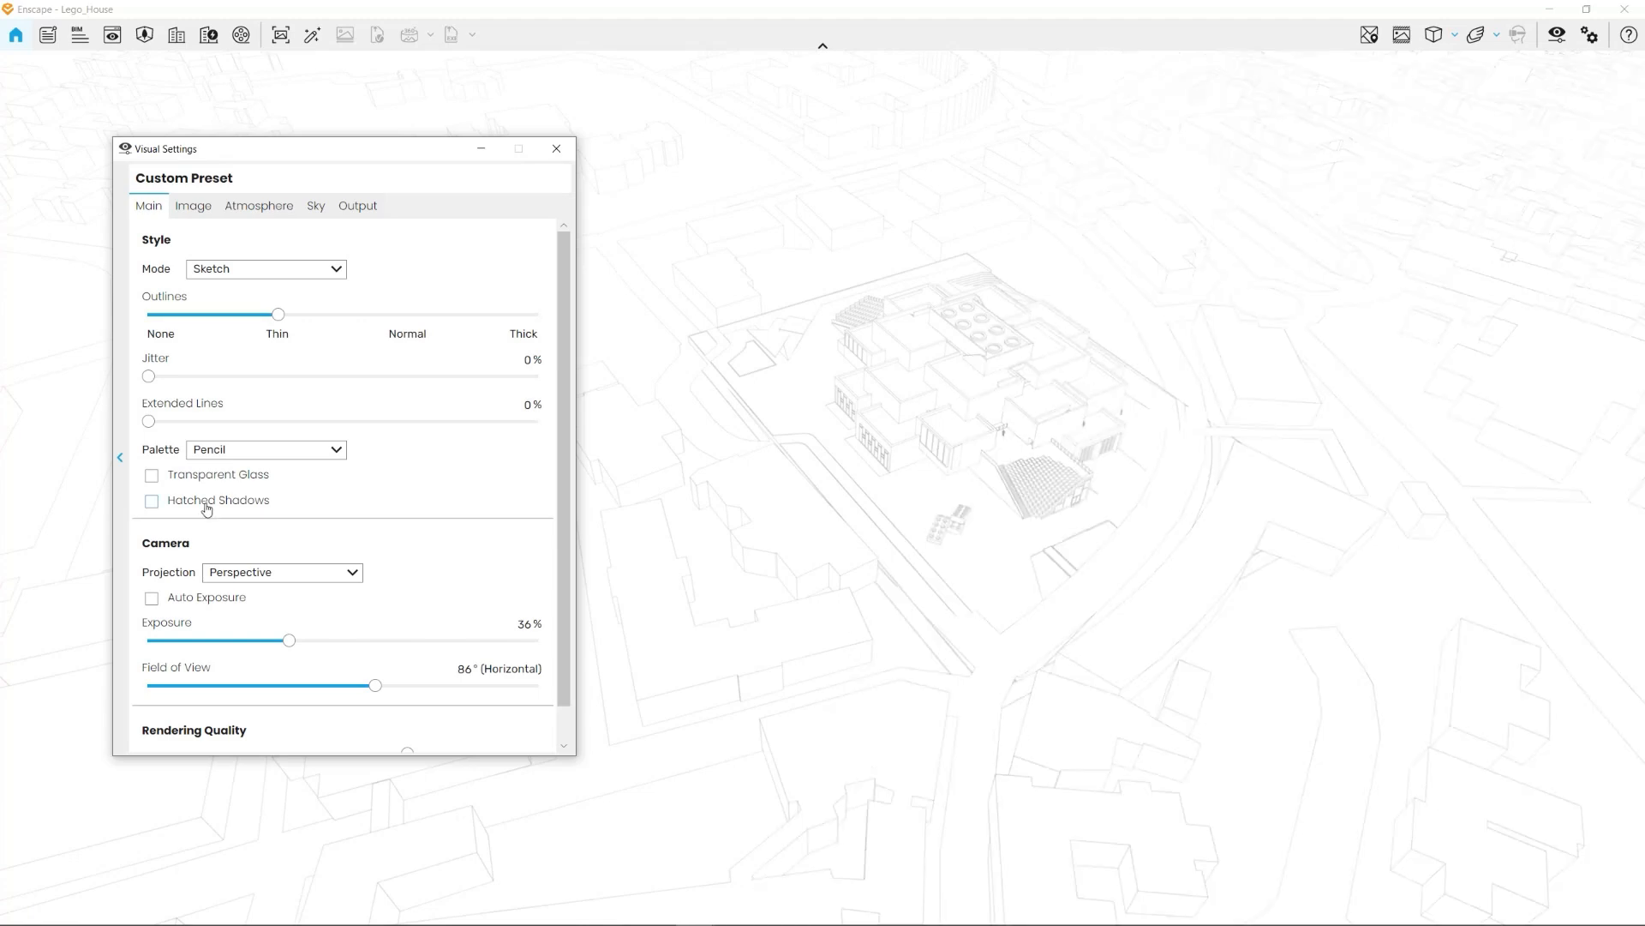
click(206, 506)
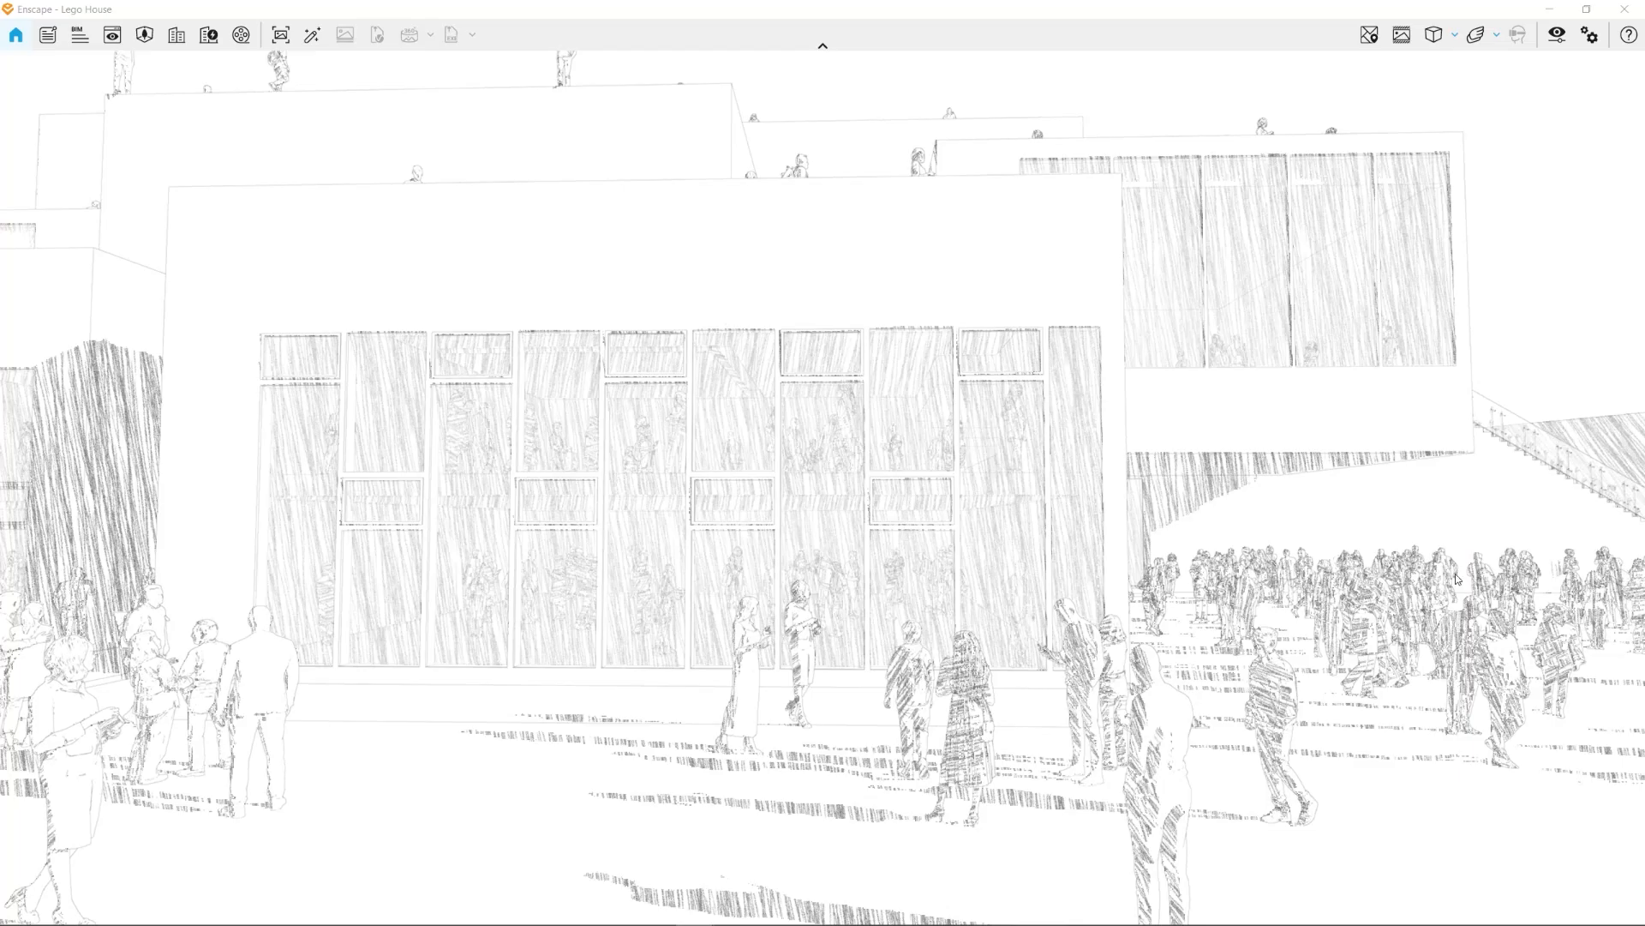
key(d)
key(d)
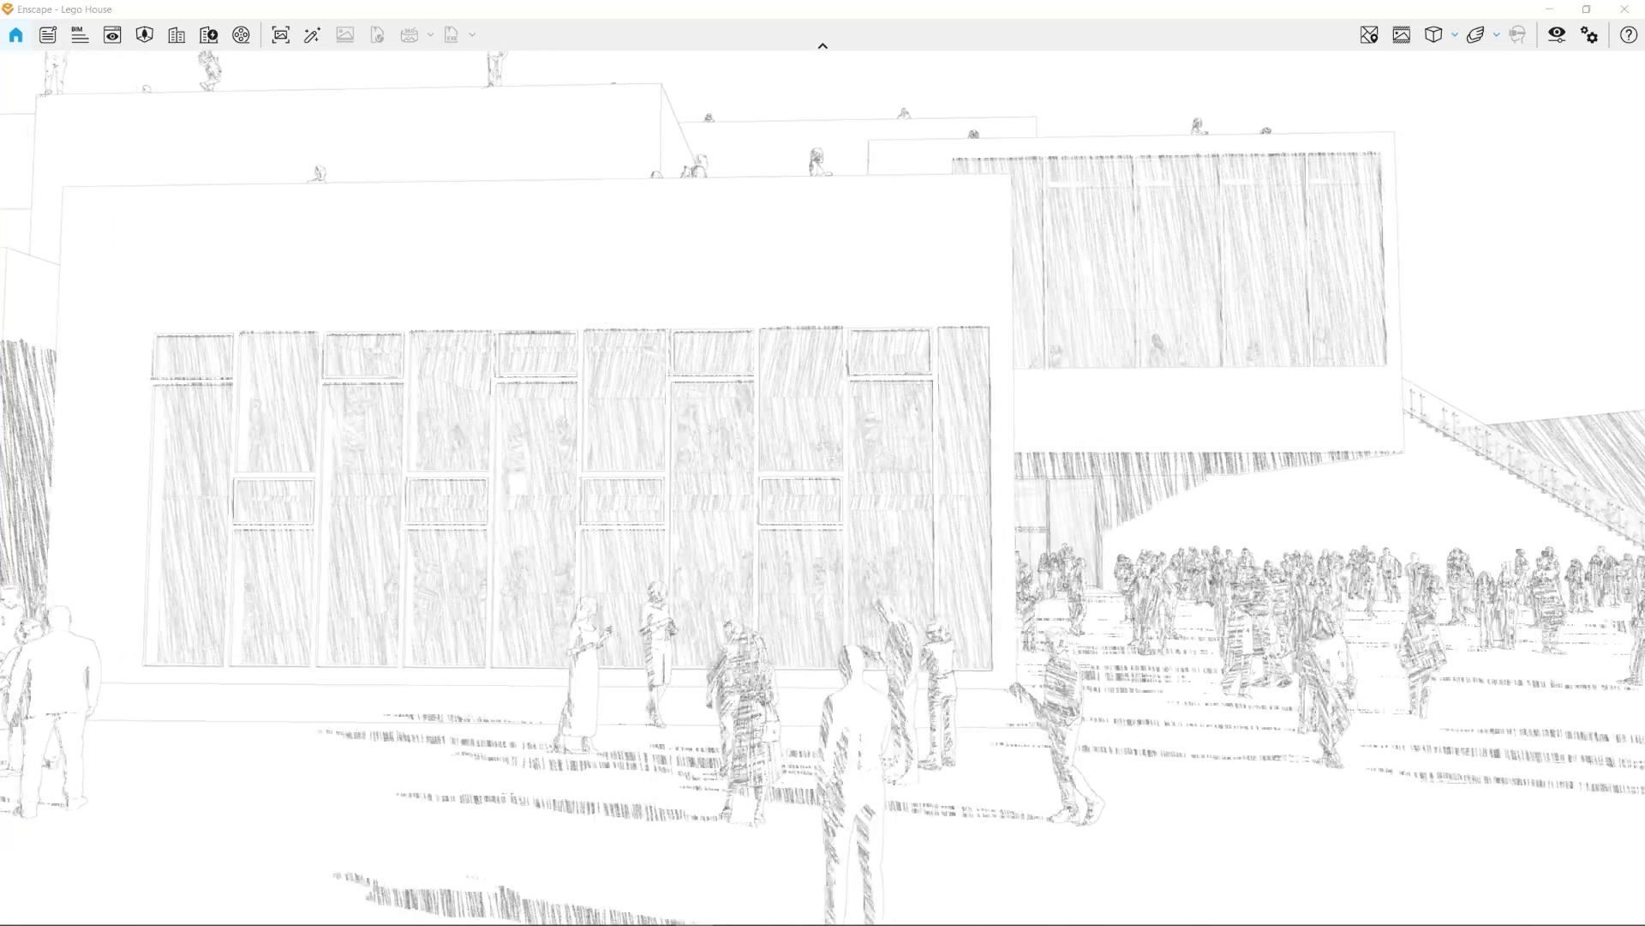
key(d)
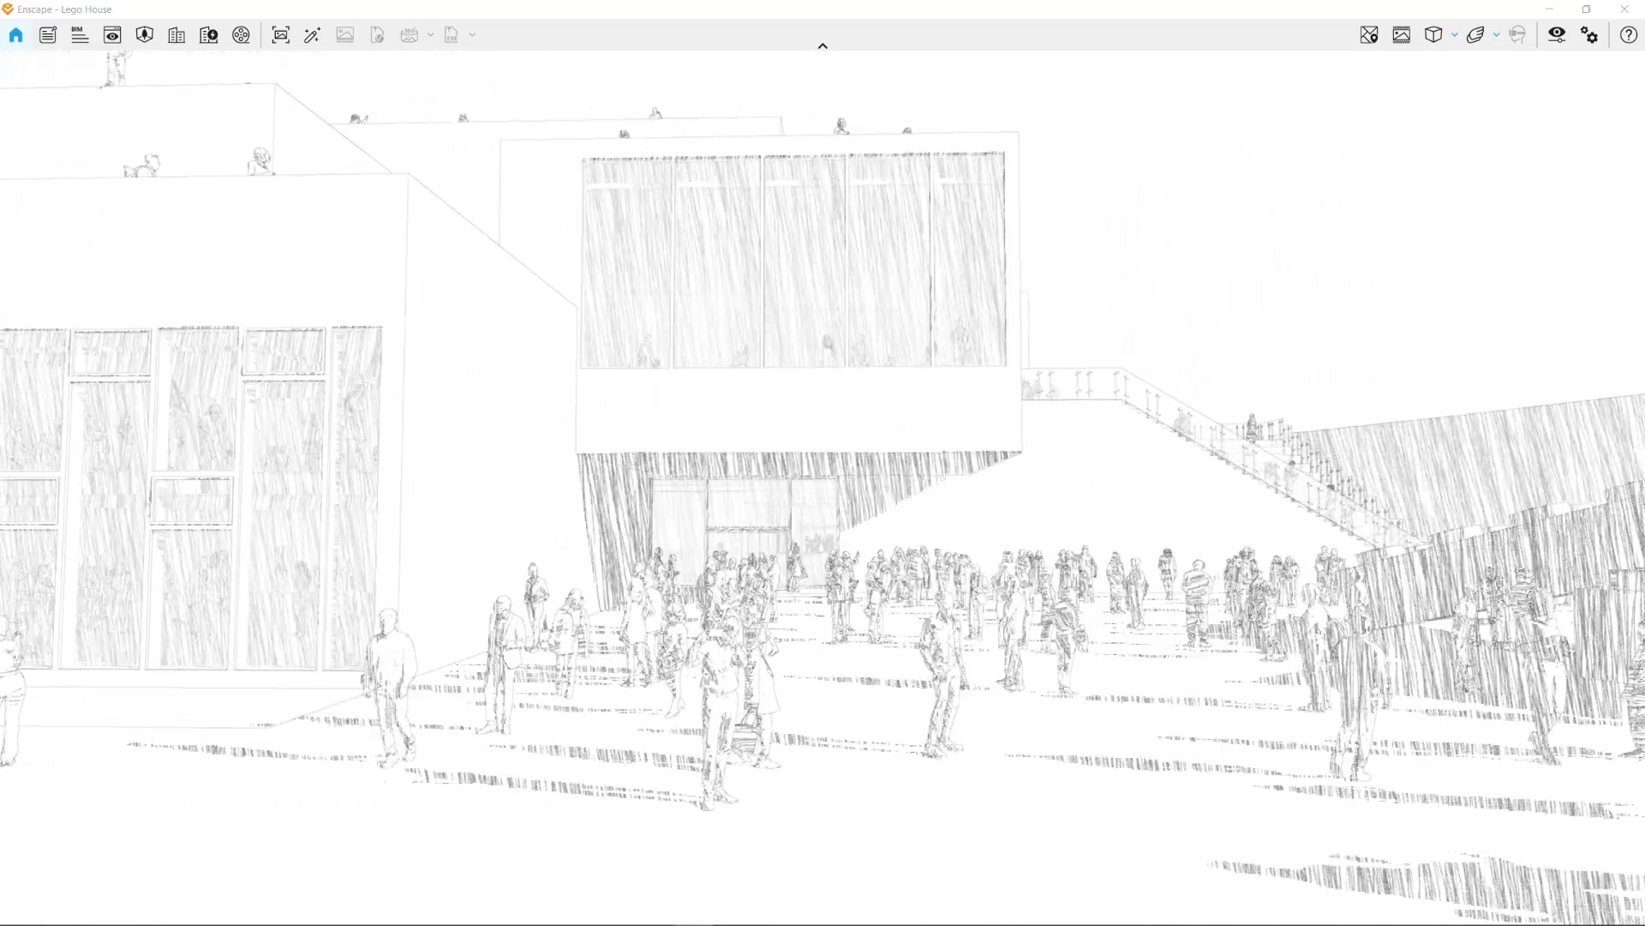
key(d)
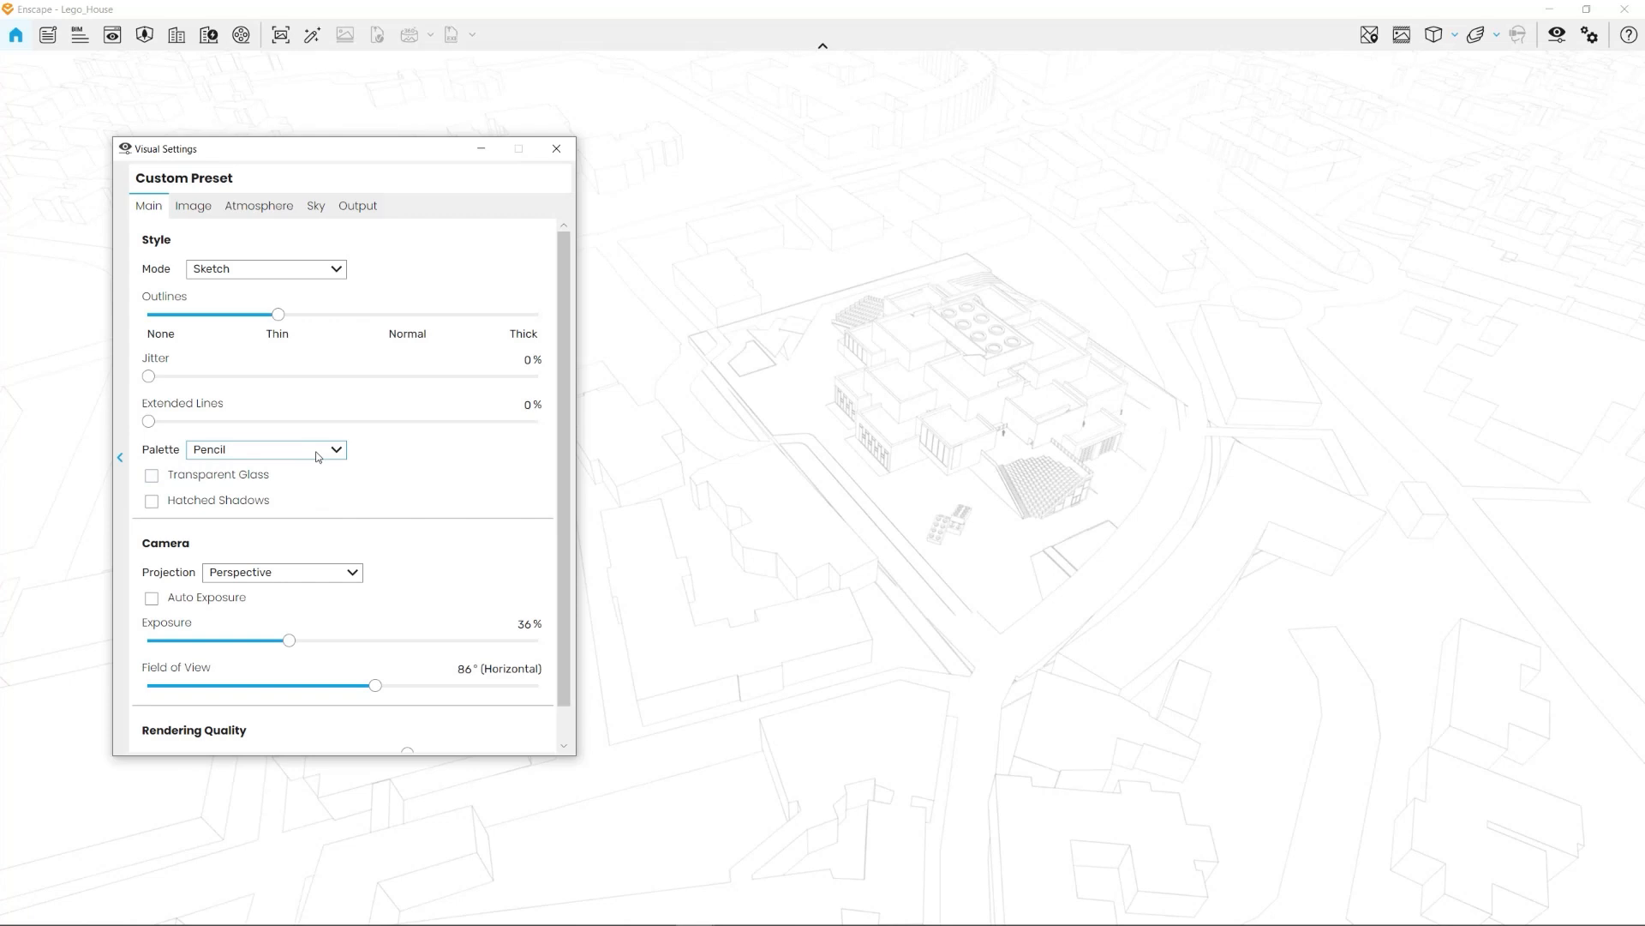
Step: Set the sketch palette to Colored Pencil and enable Hatched Shadows for the Lego House aerial view
click(317, 452)
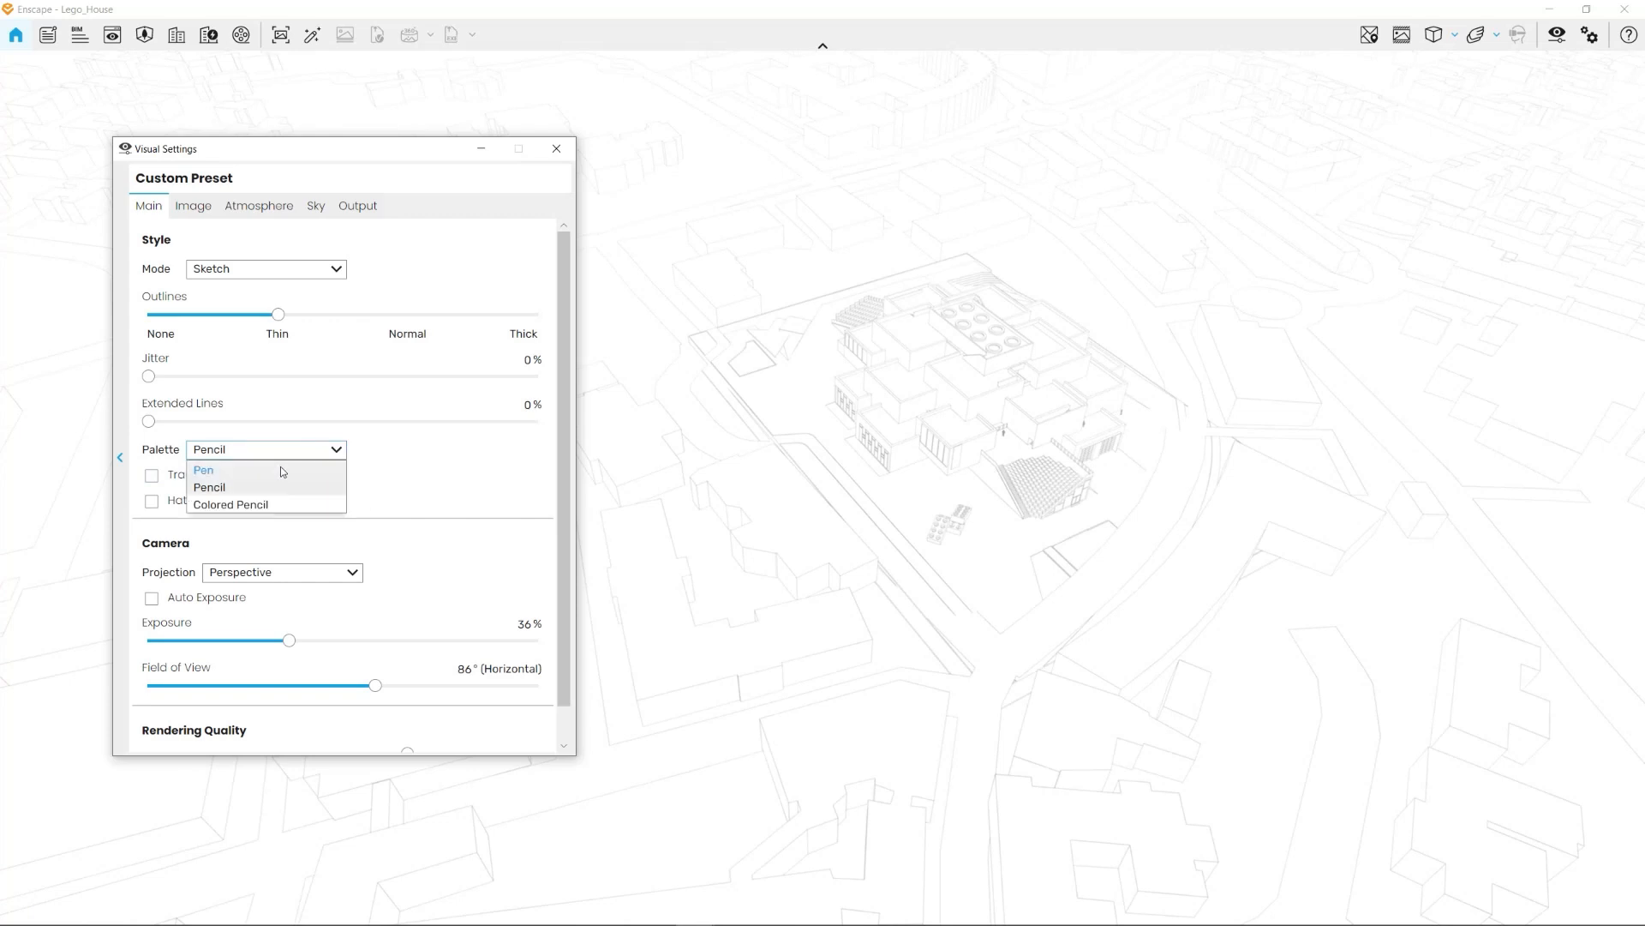
click(244, 500)
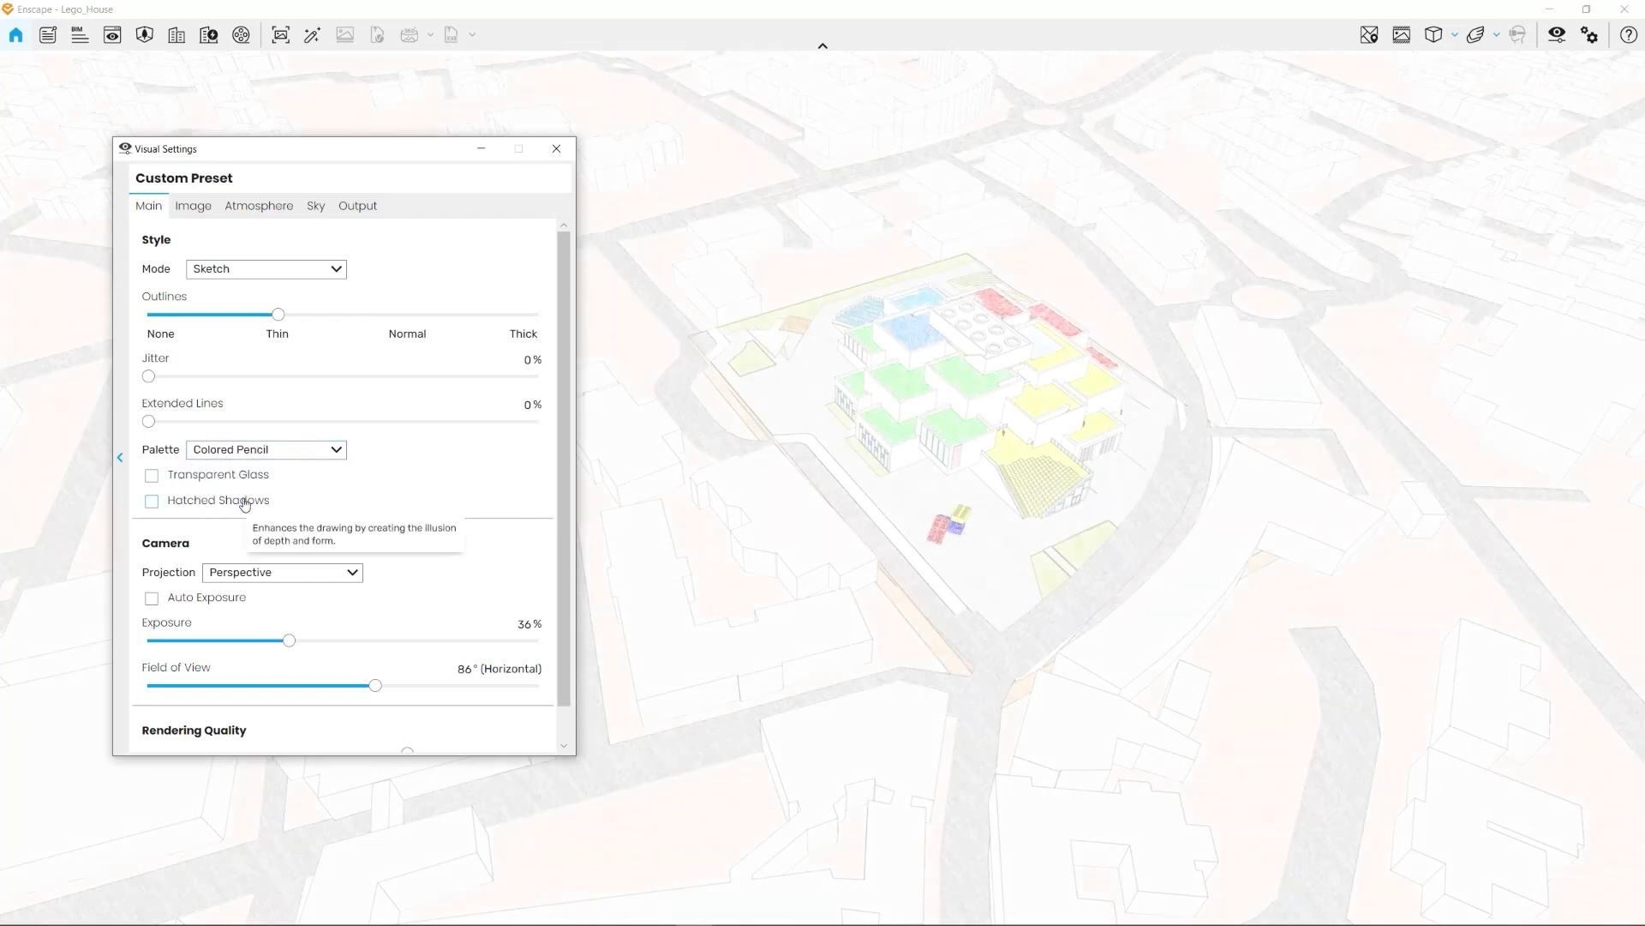
click(206, 506)
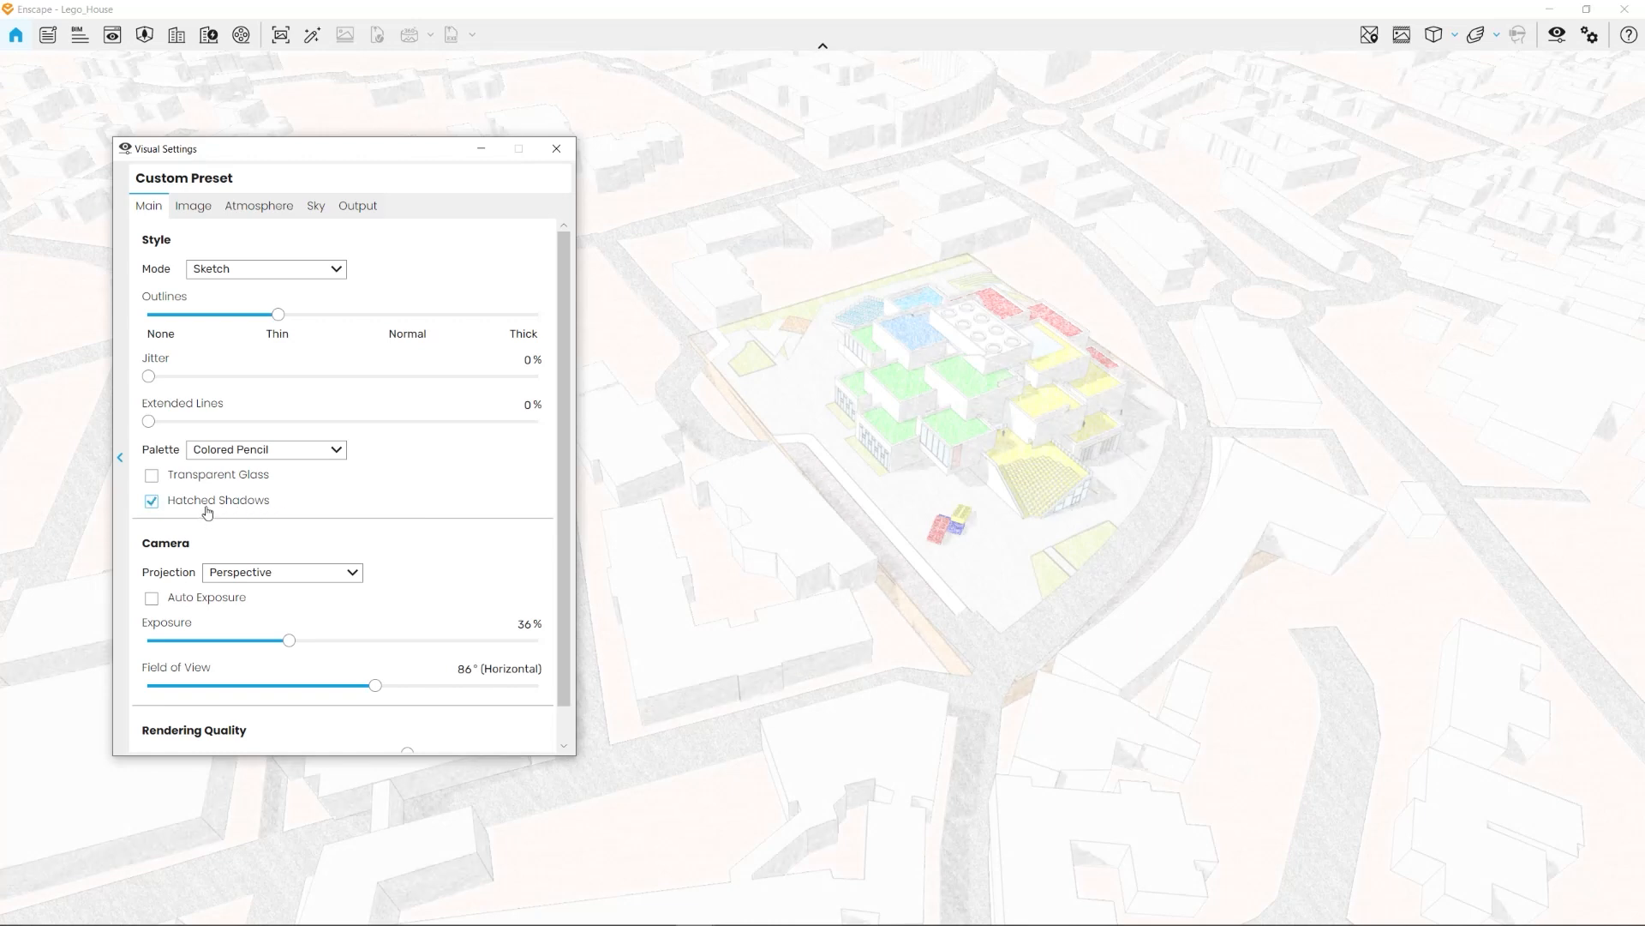